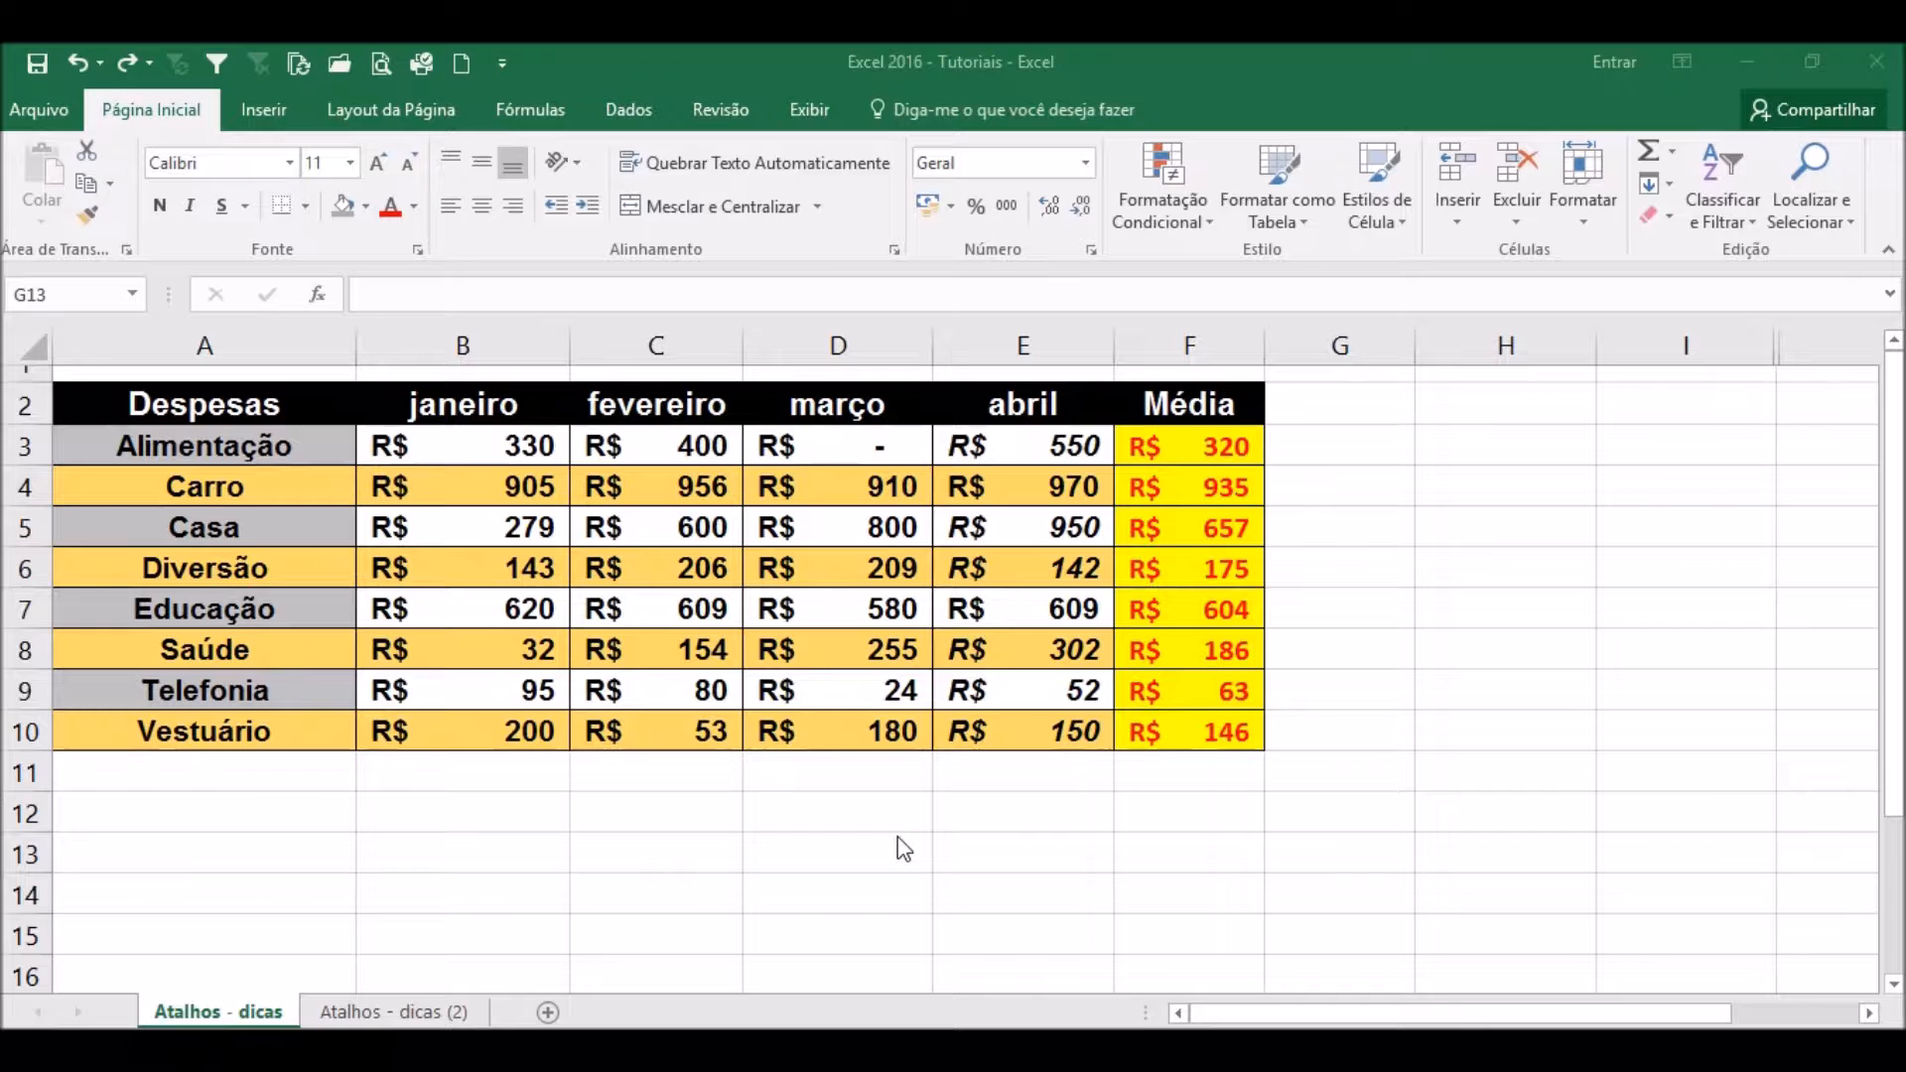
Select the entire expenses table A2:F10 starting from cell B6, and release the selection again.
{"action": "left_click", "coordinate": [713, 552]}
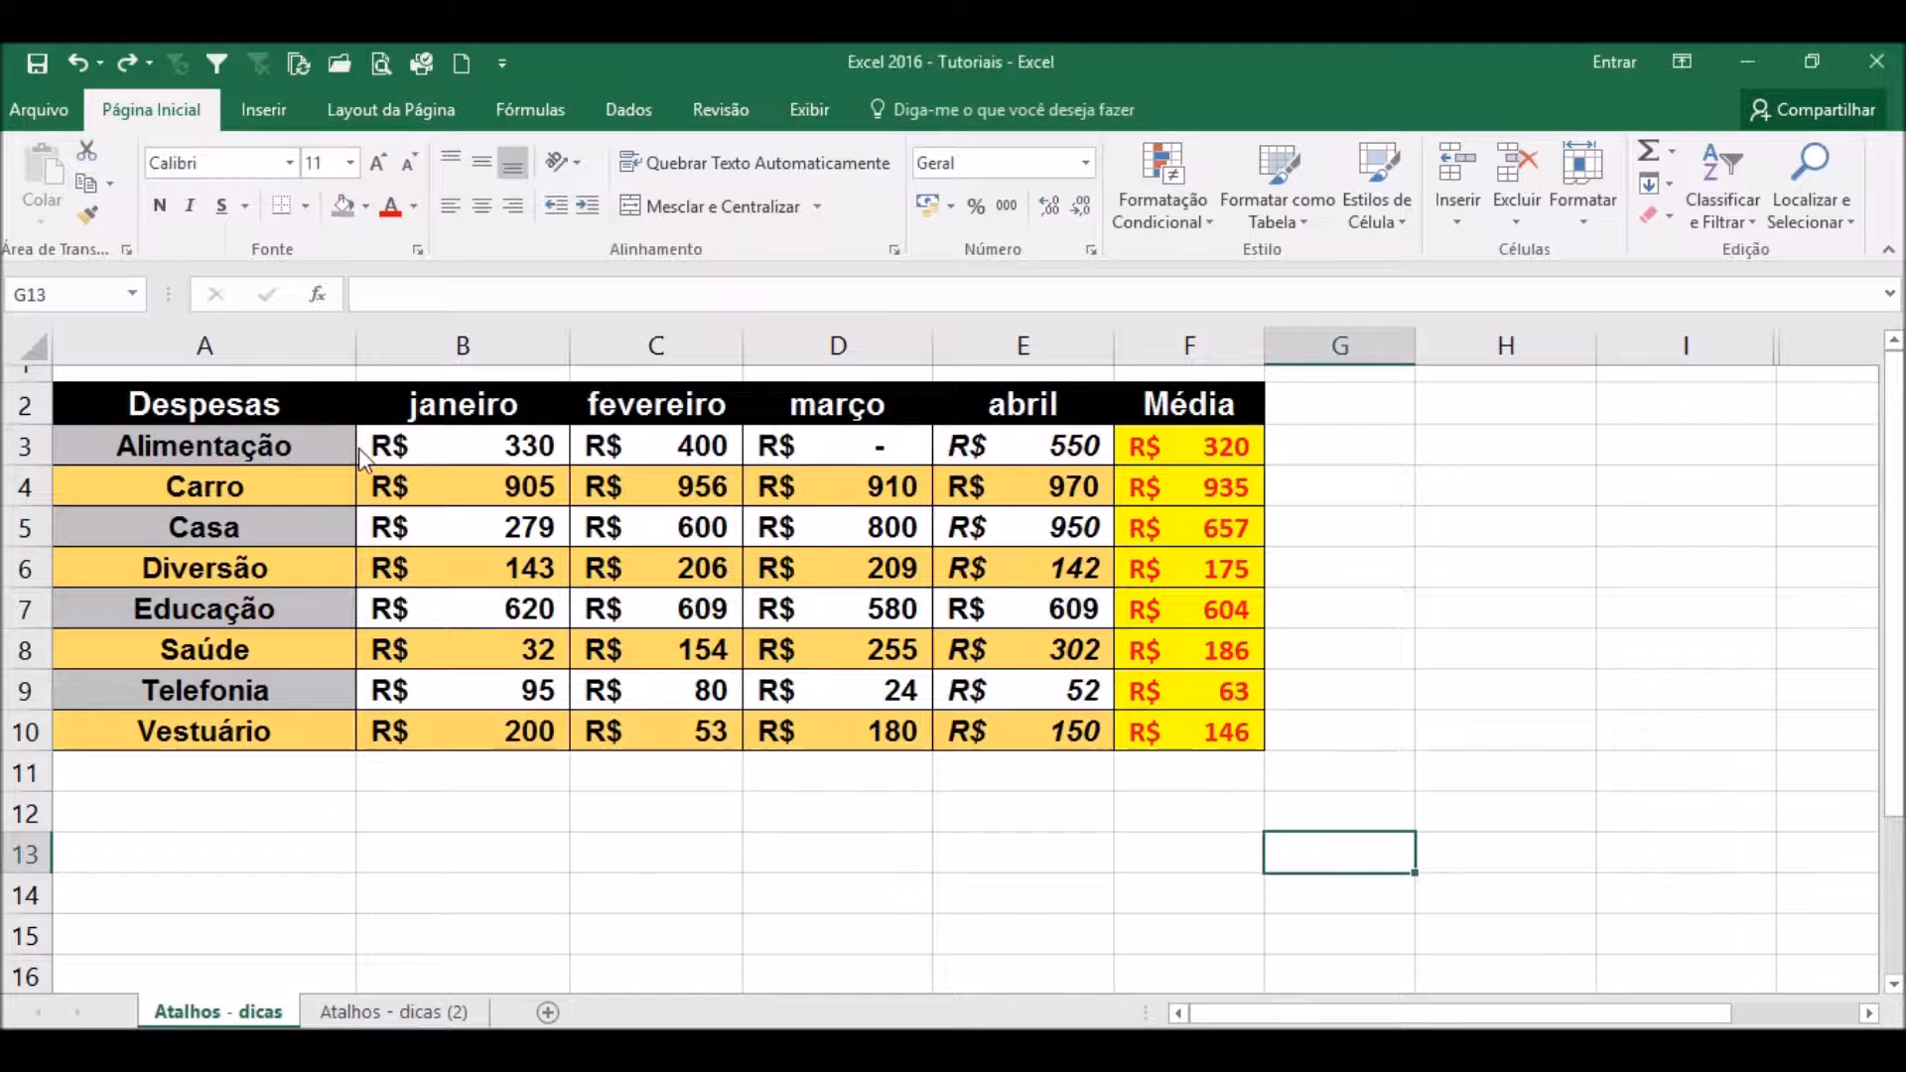
{"action": "left_click", "coordinate": [1027, 645]}
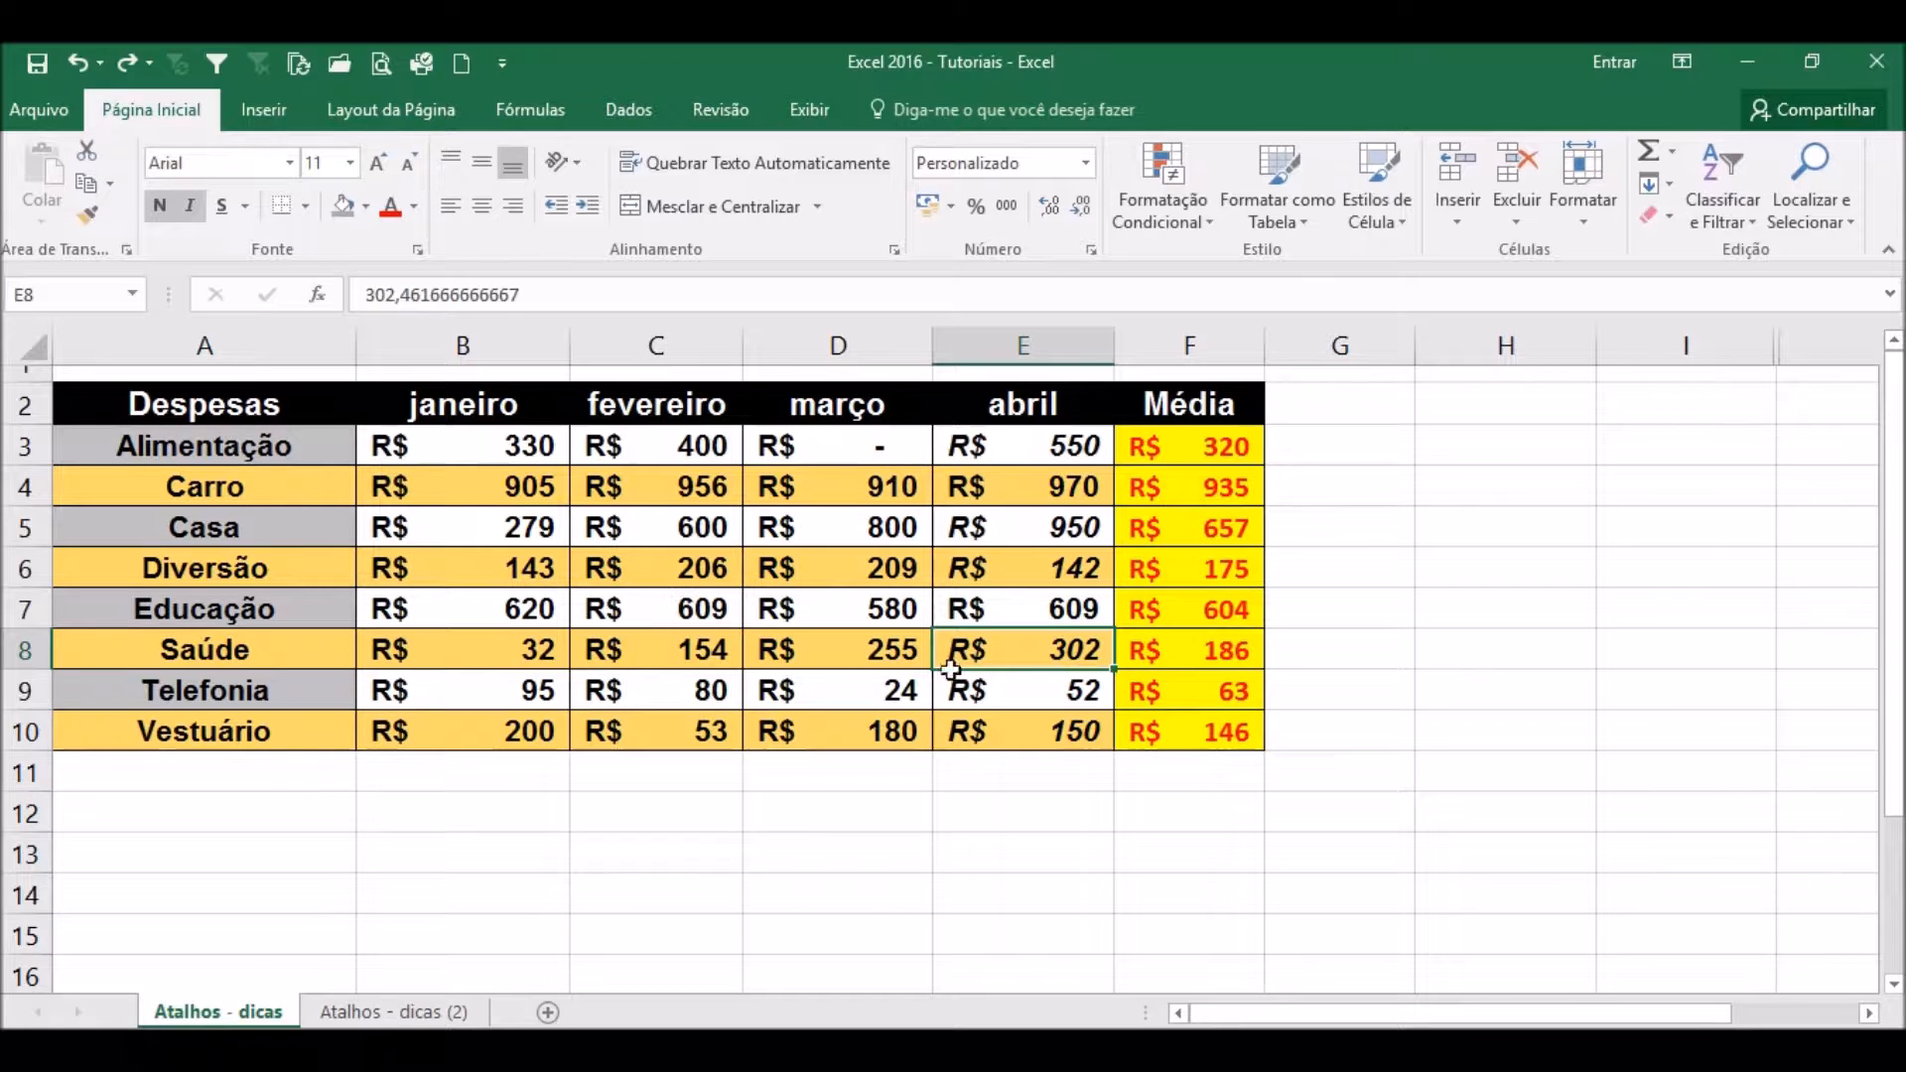
{"action": "left_click", "coordinate": [536, 568]}
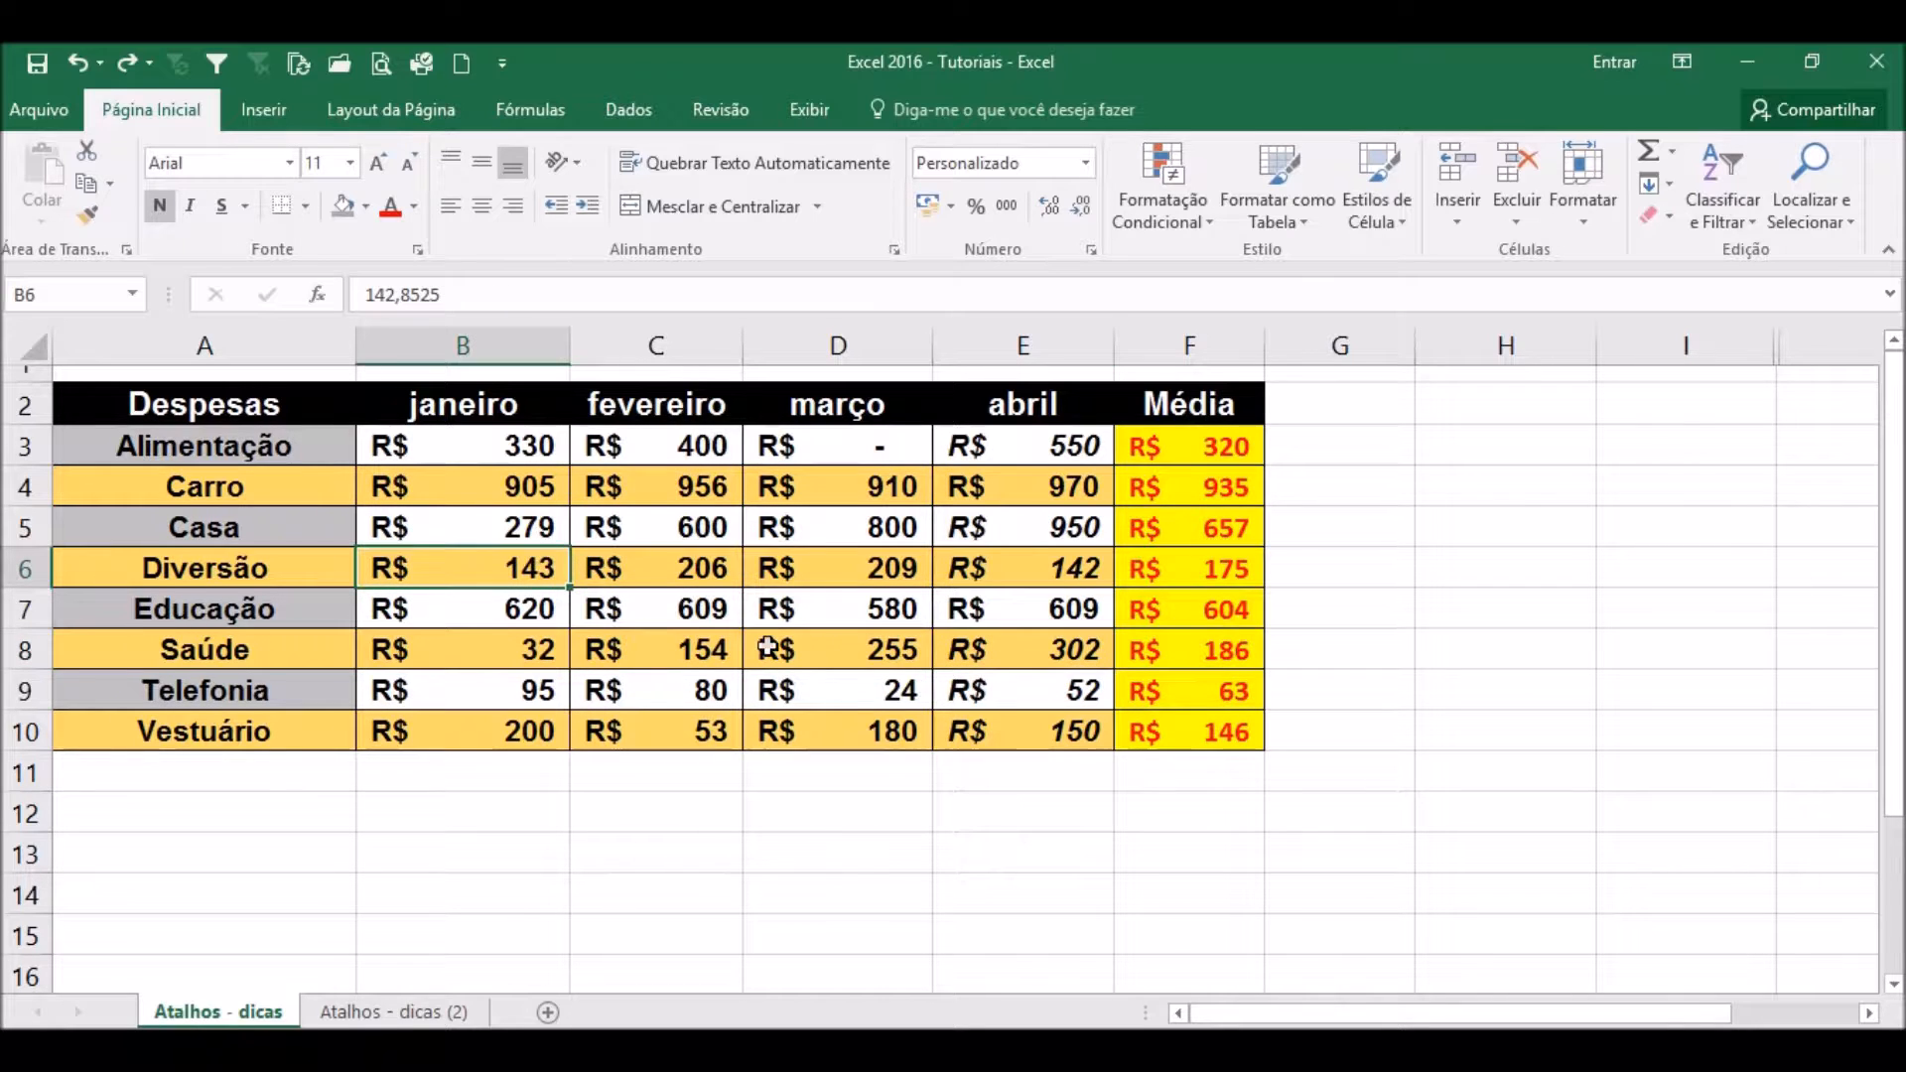
{"action": "key", "text": "ctrl+shift+8"}
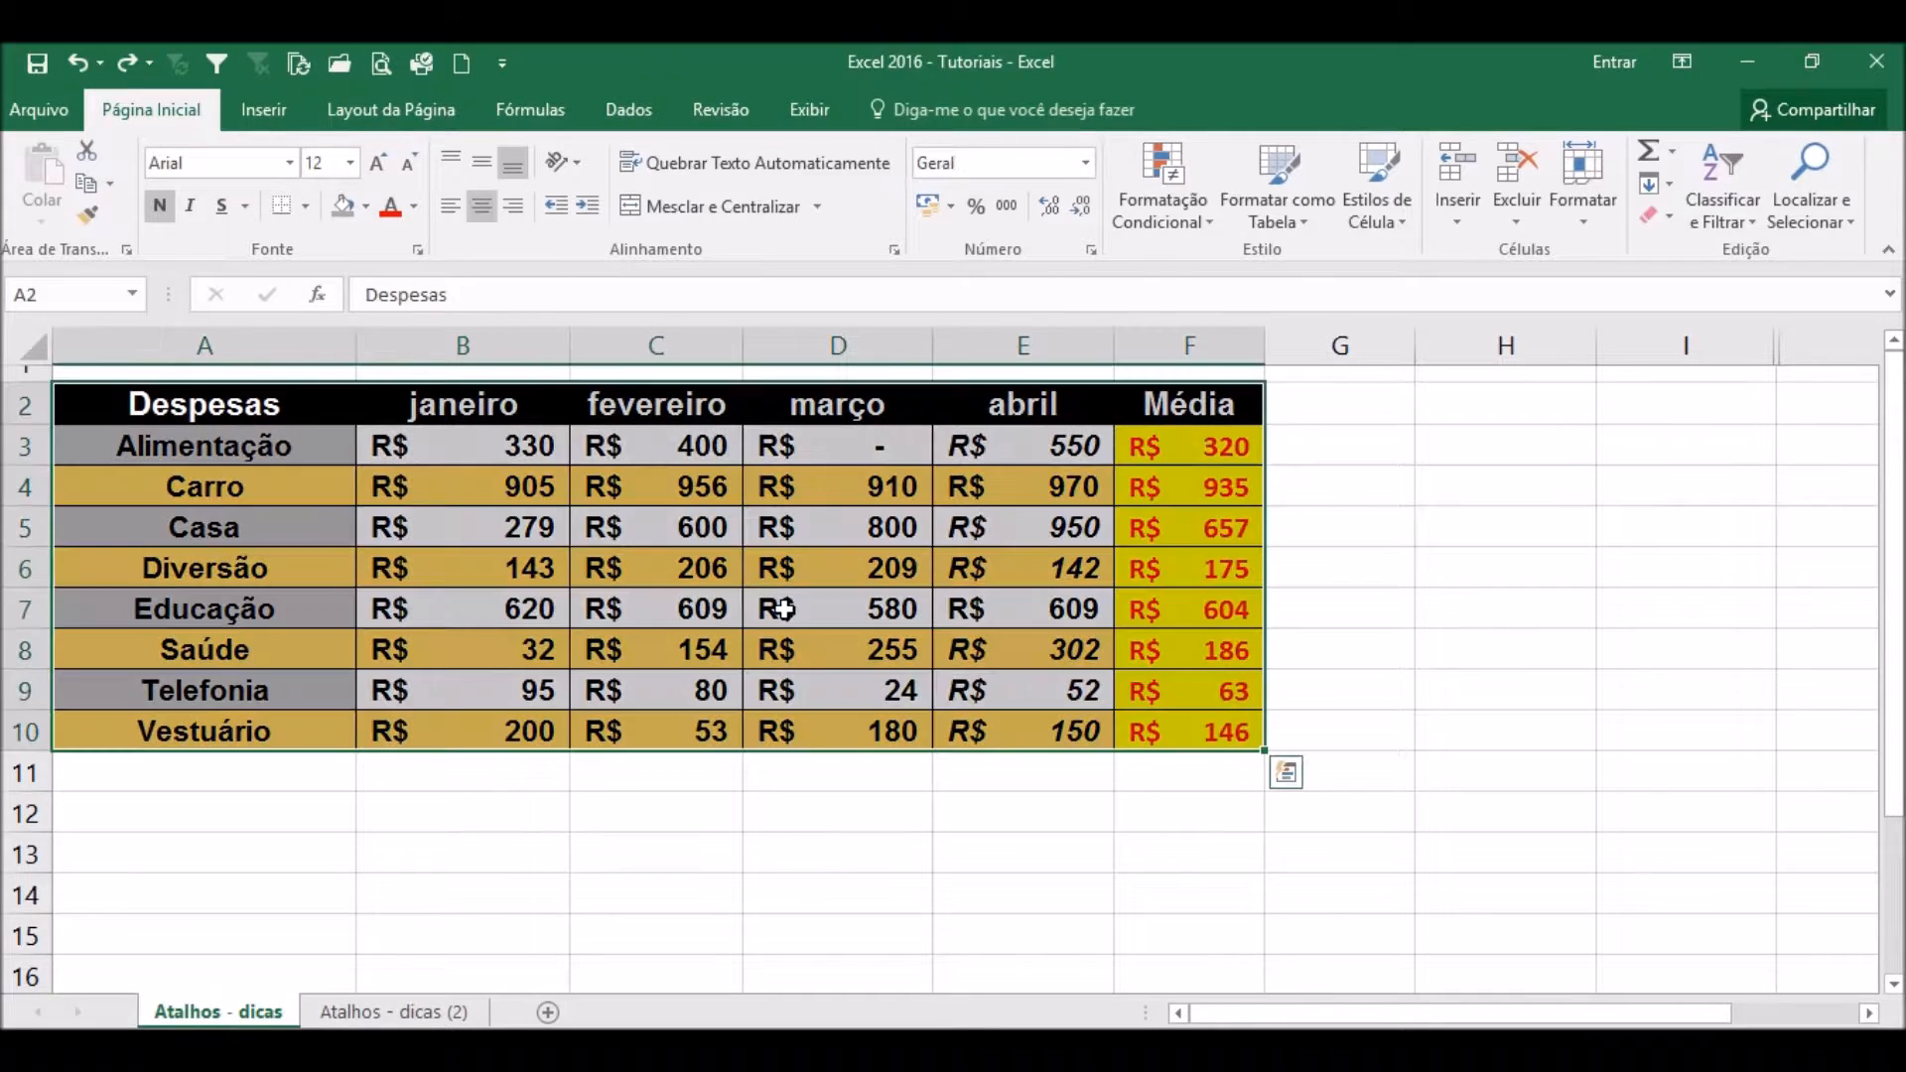
{"action": "left_click", "coordinate": [511, 518]}
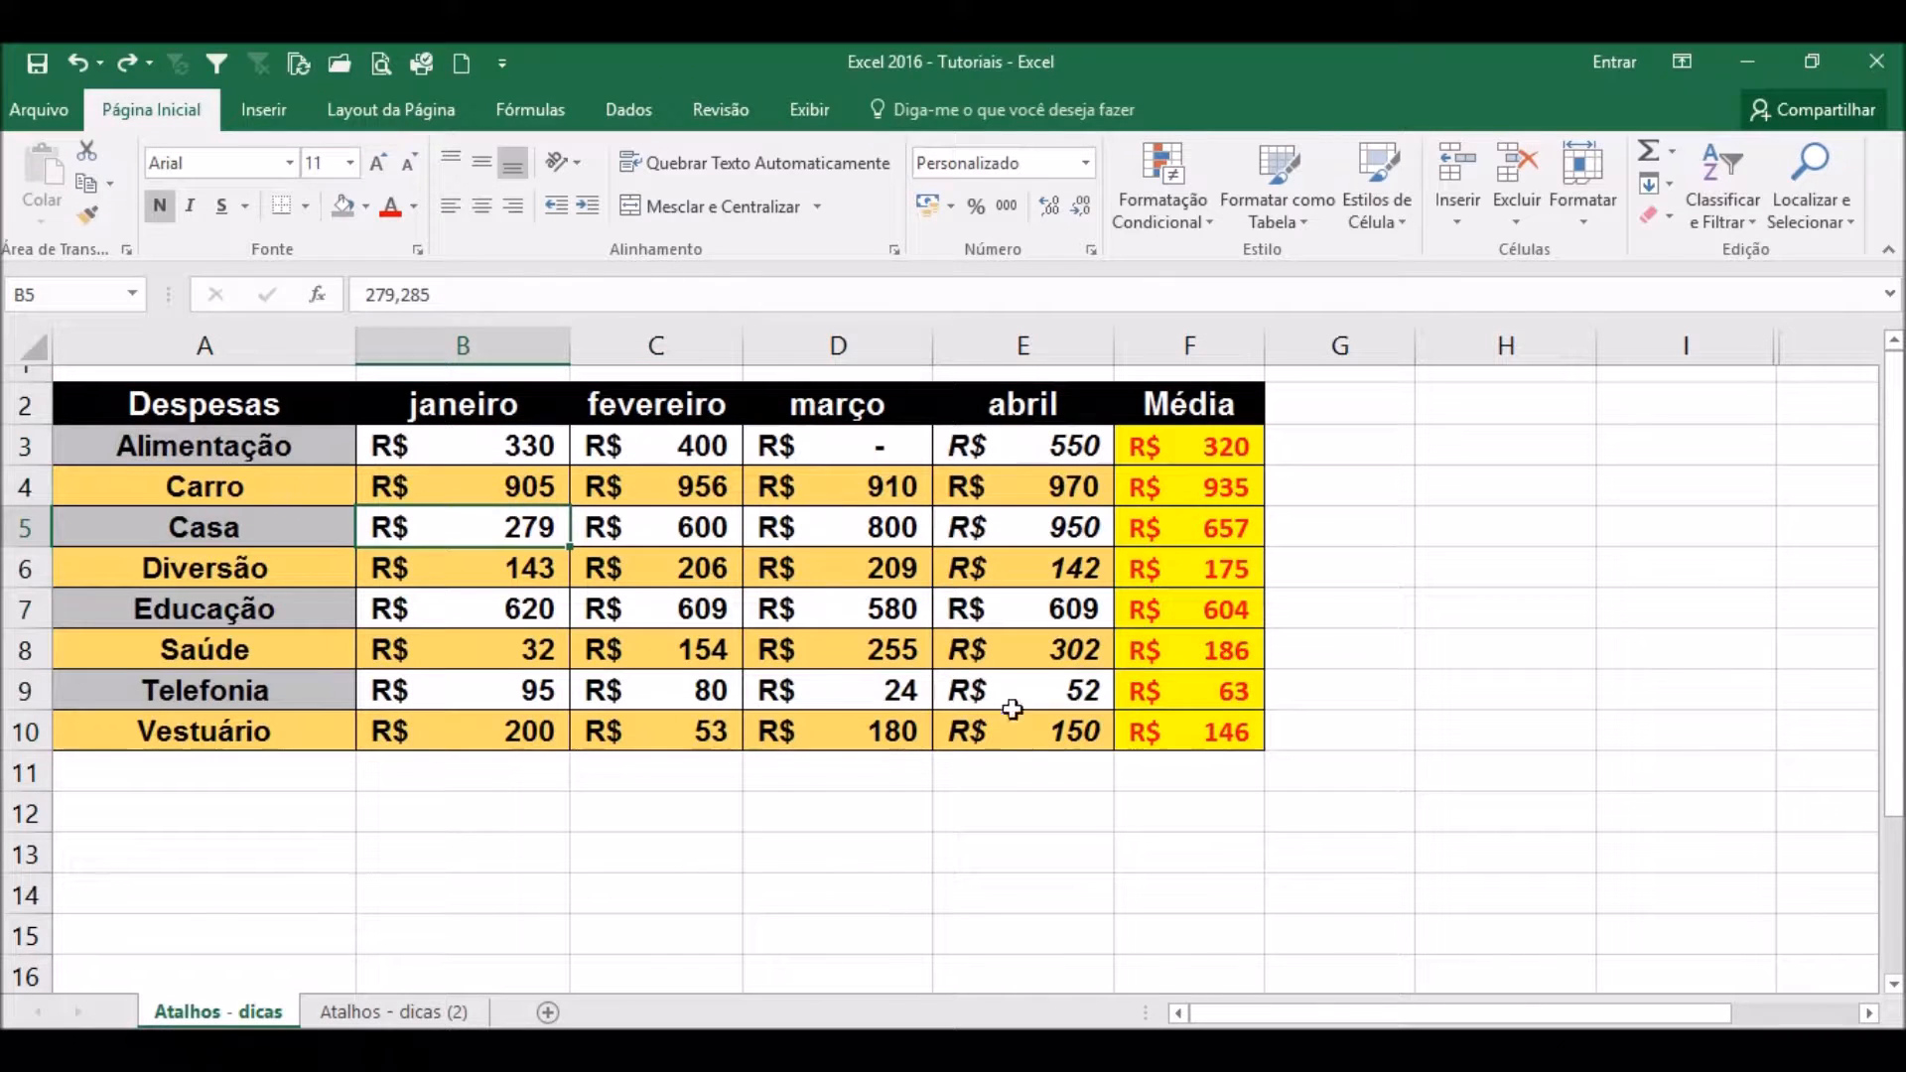
{"action": "left_click", "coordinate": [971, 695]}
Select the whole expenses table from the Casa cell and set its font size to 8.
{"action": "left_click", "coordinate": [115, 538]}
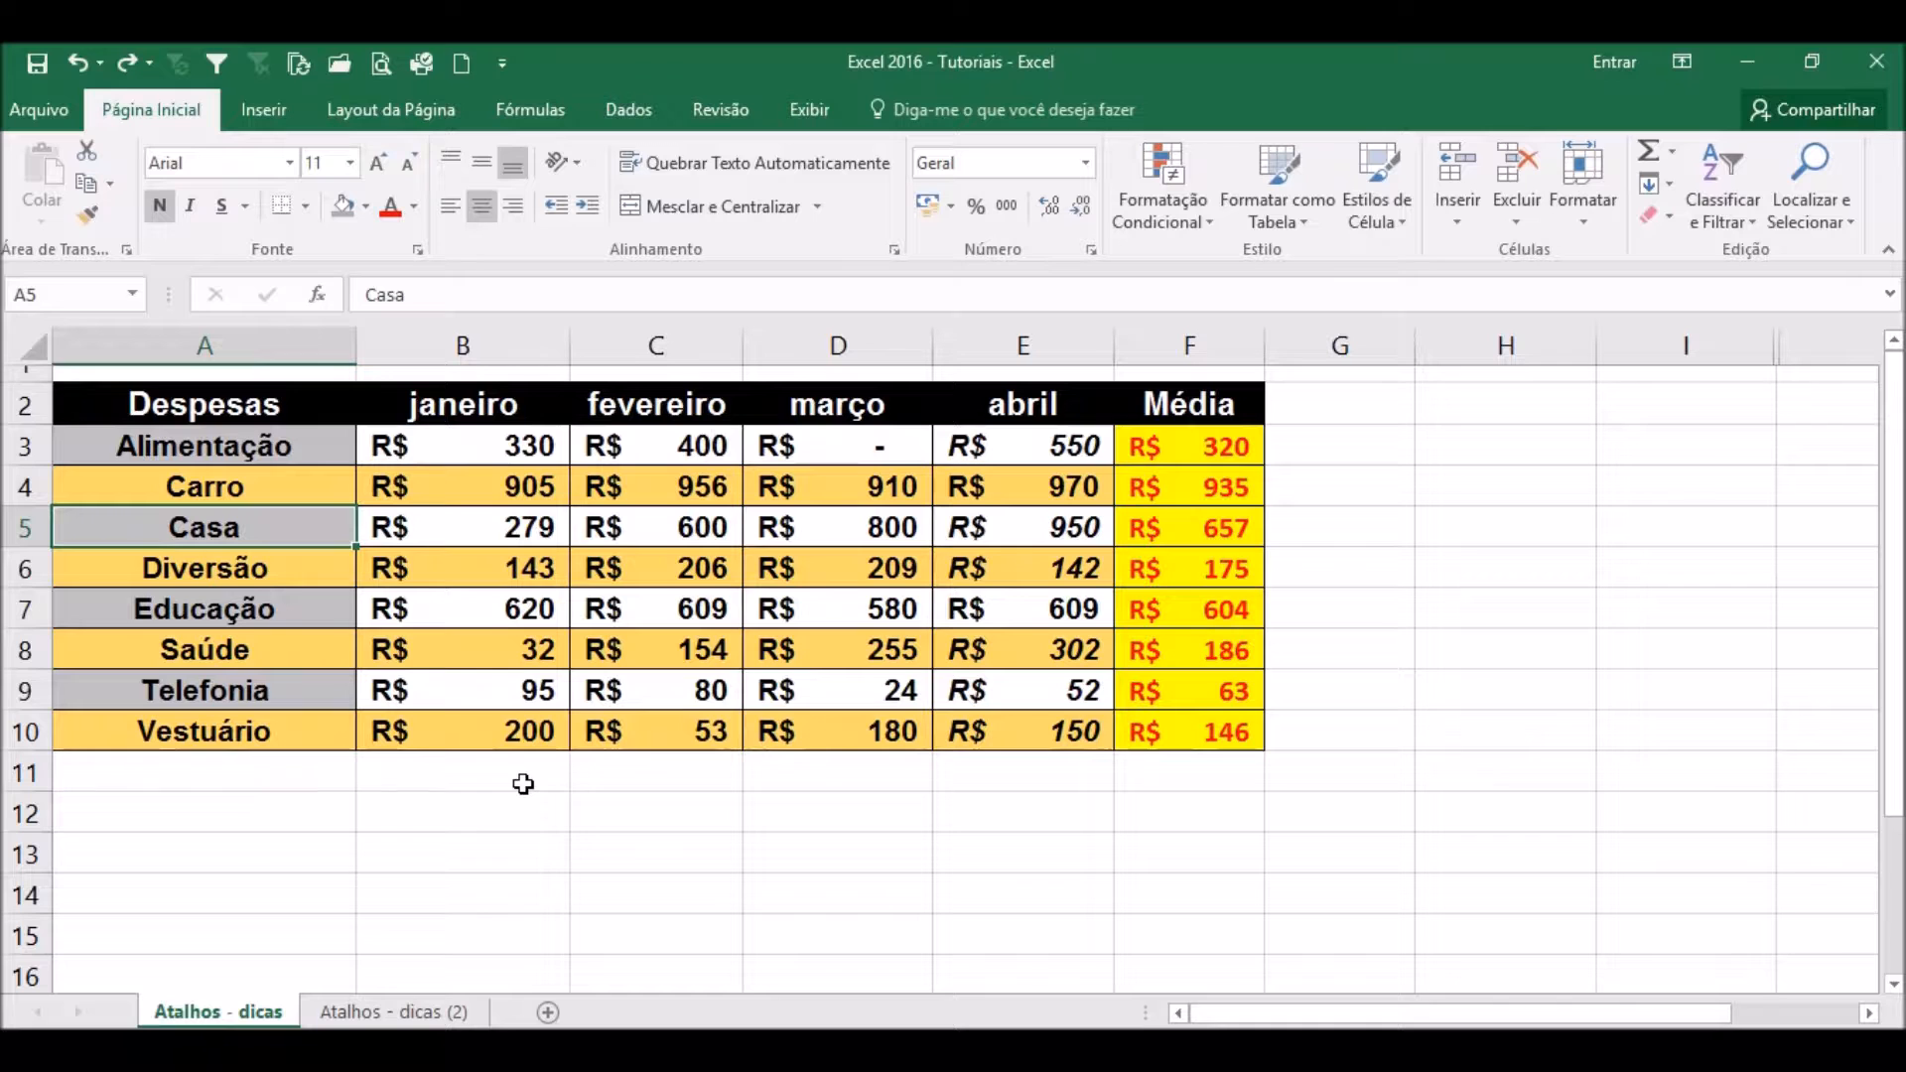
{"action": "key", "text": "ctrl+a"}
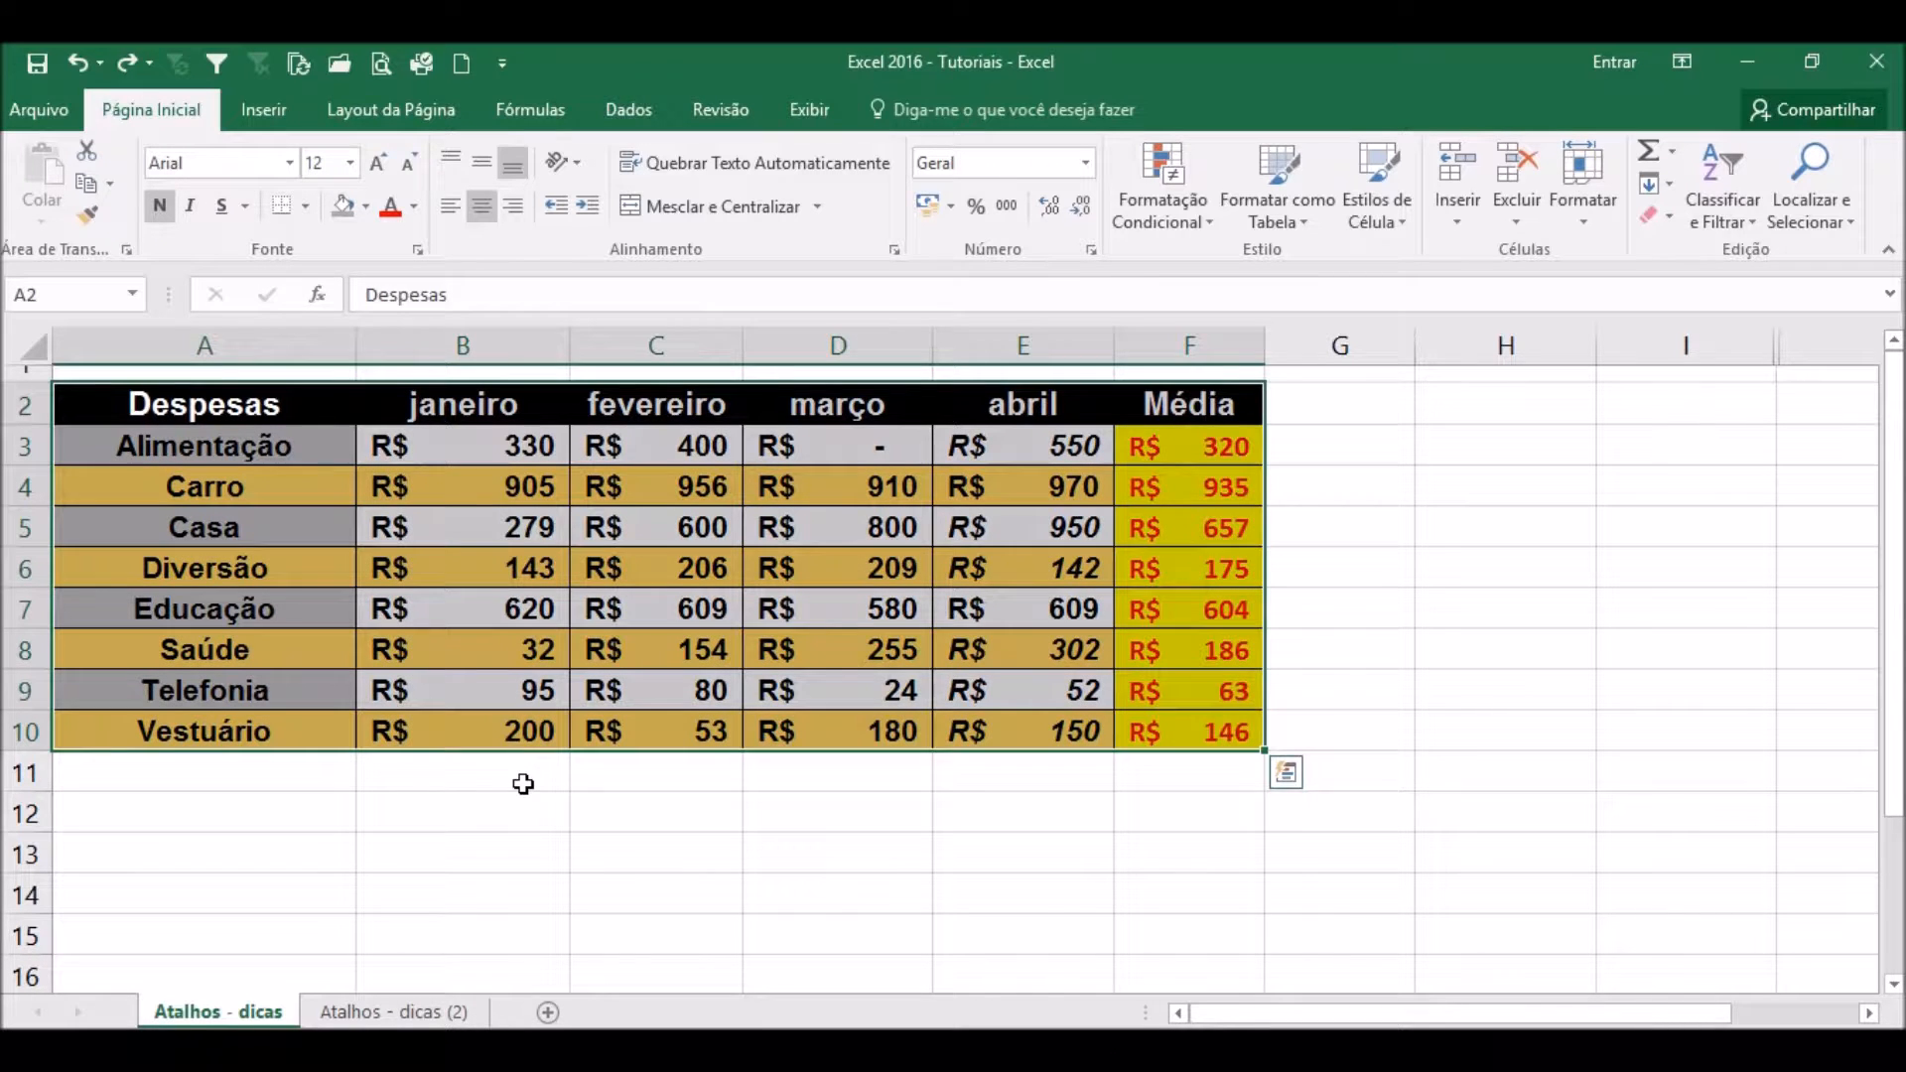
{"action": "left_click", "coordinate": [320, 165]}
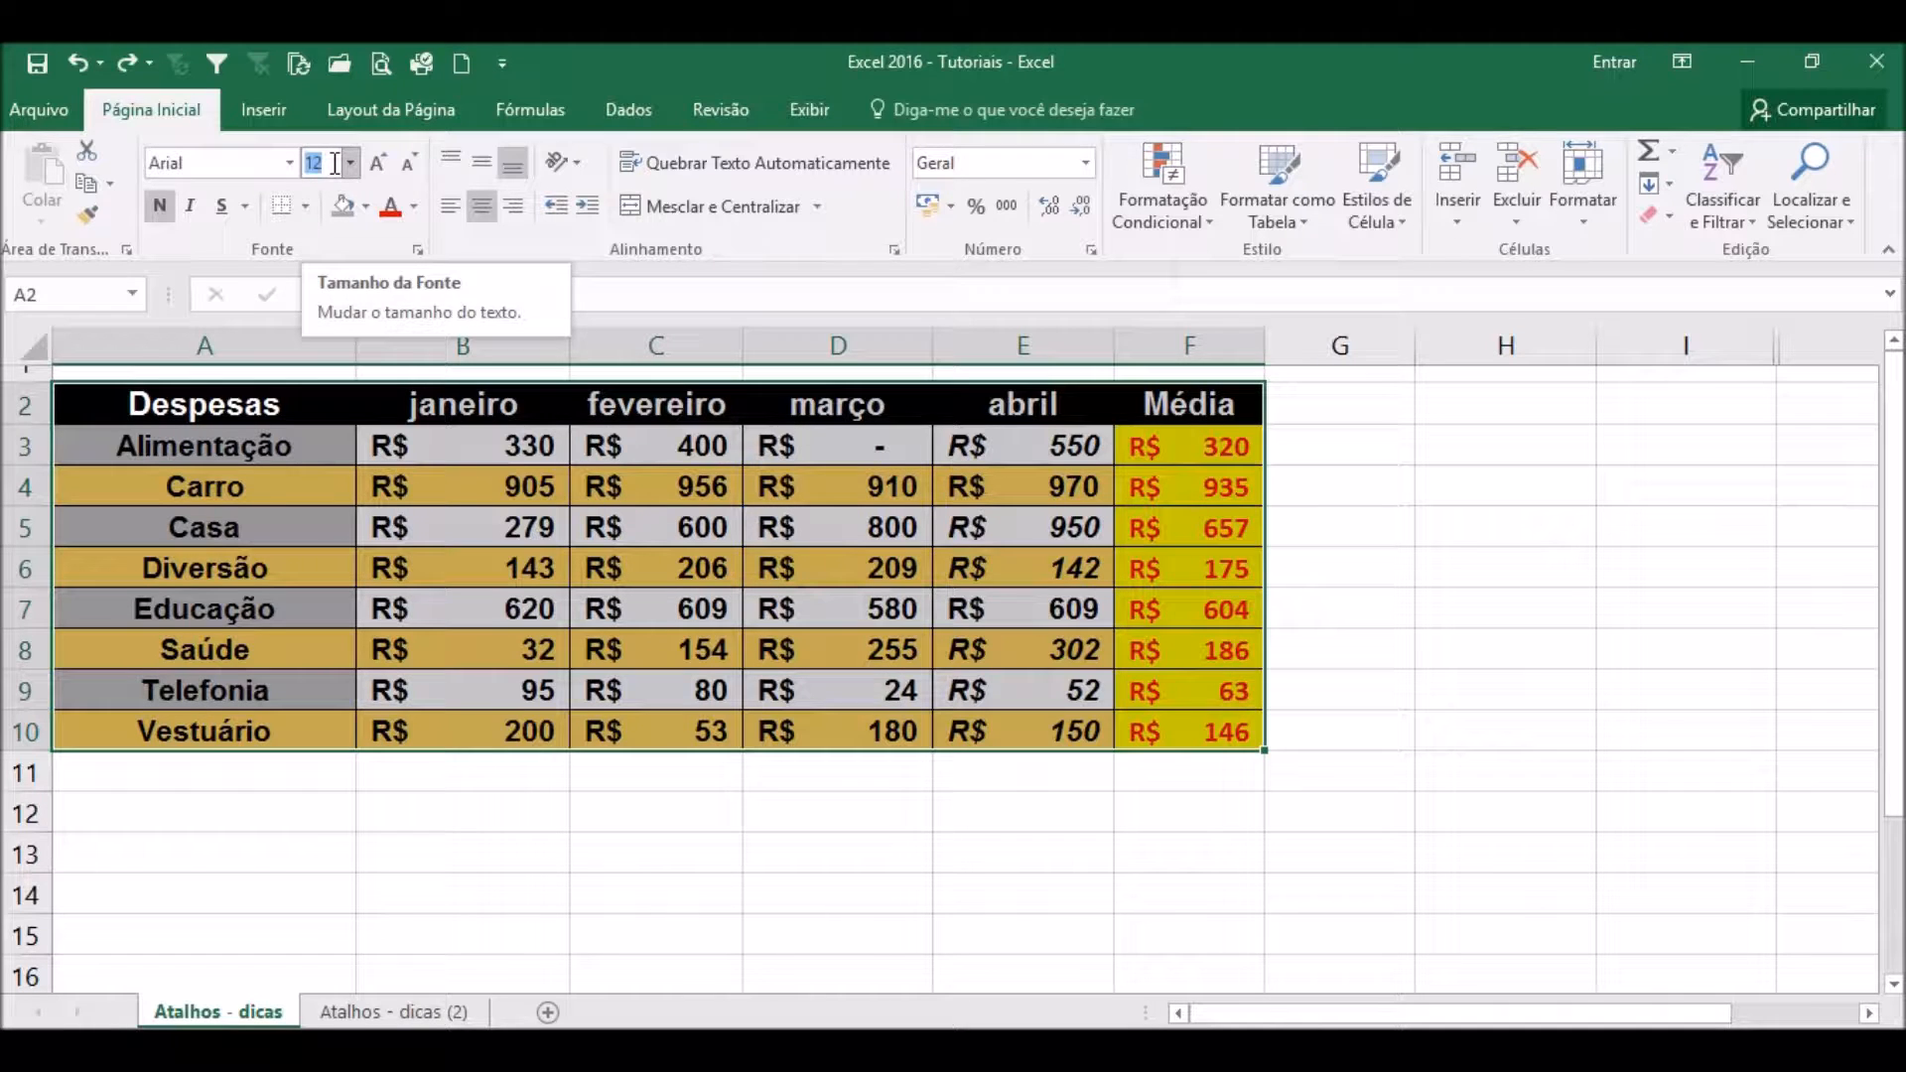
{"action": "type", "text": "8"}
{"action": "key", "text": "Return"}
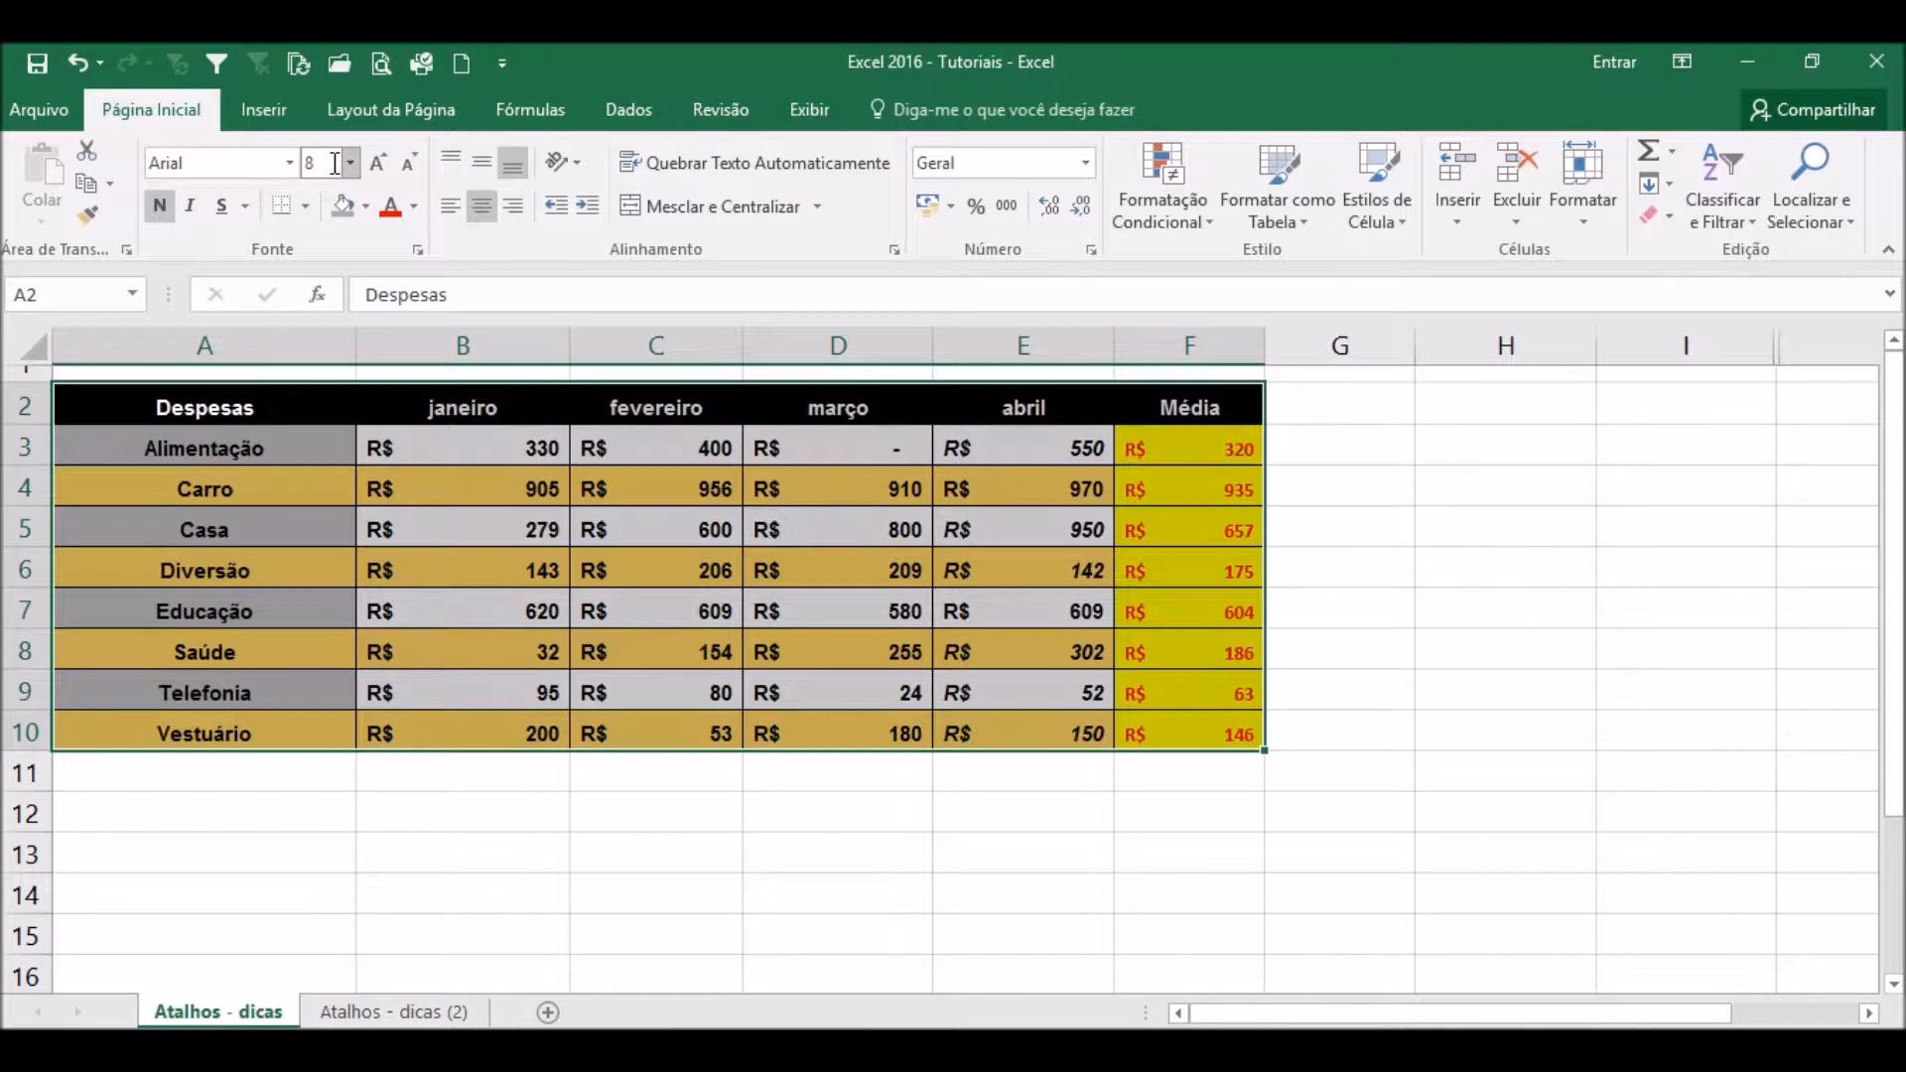
Set the font size of the whole expenses table to 11.
{"action": "left_click", "coordinate": [331, 161]}
{"action": "type", "text": "11"}
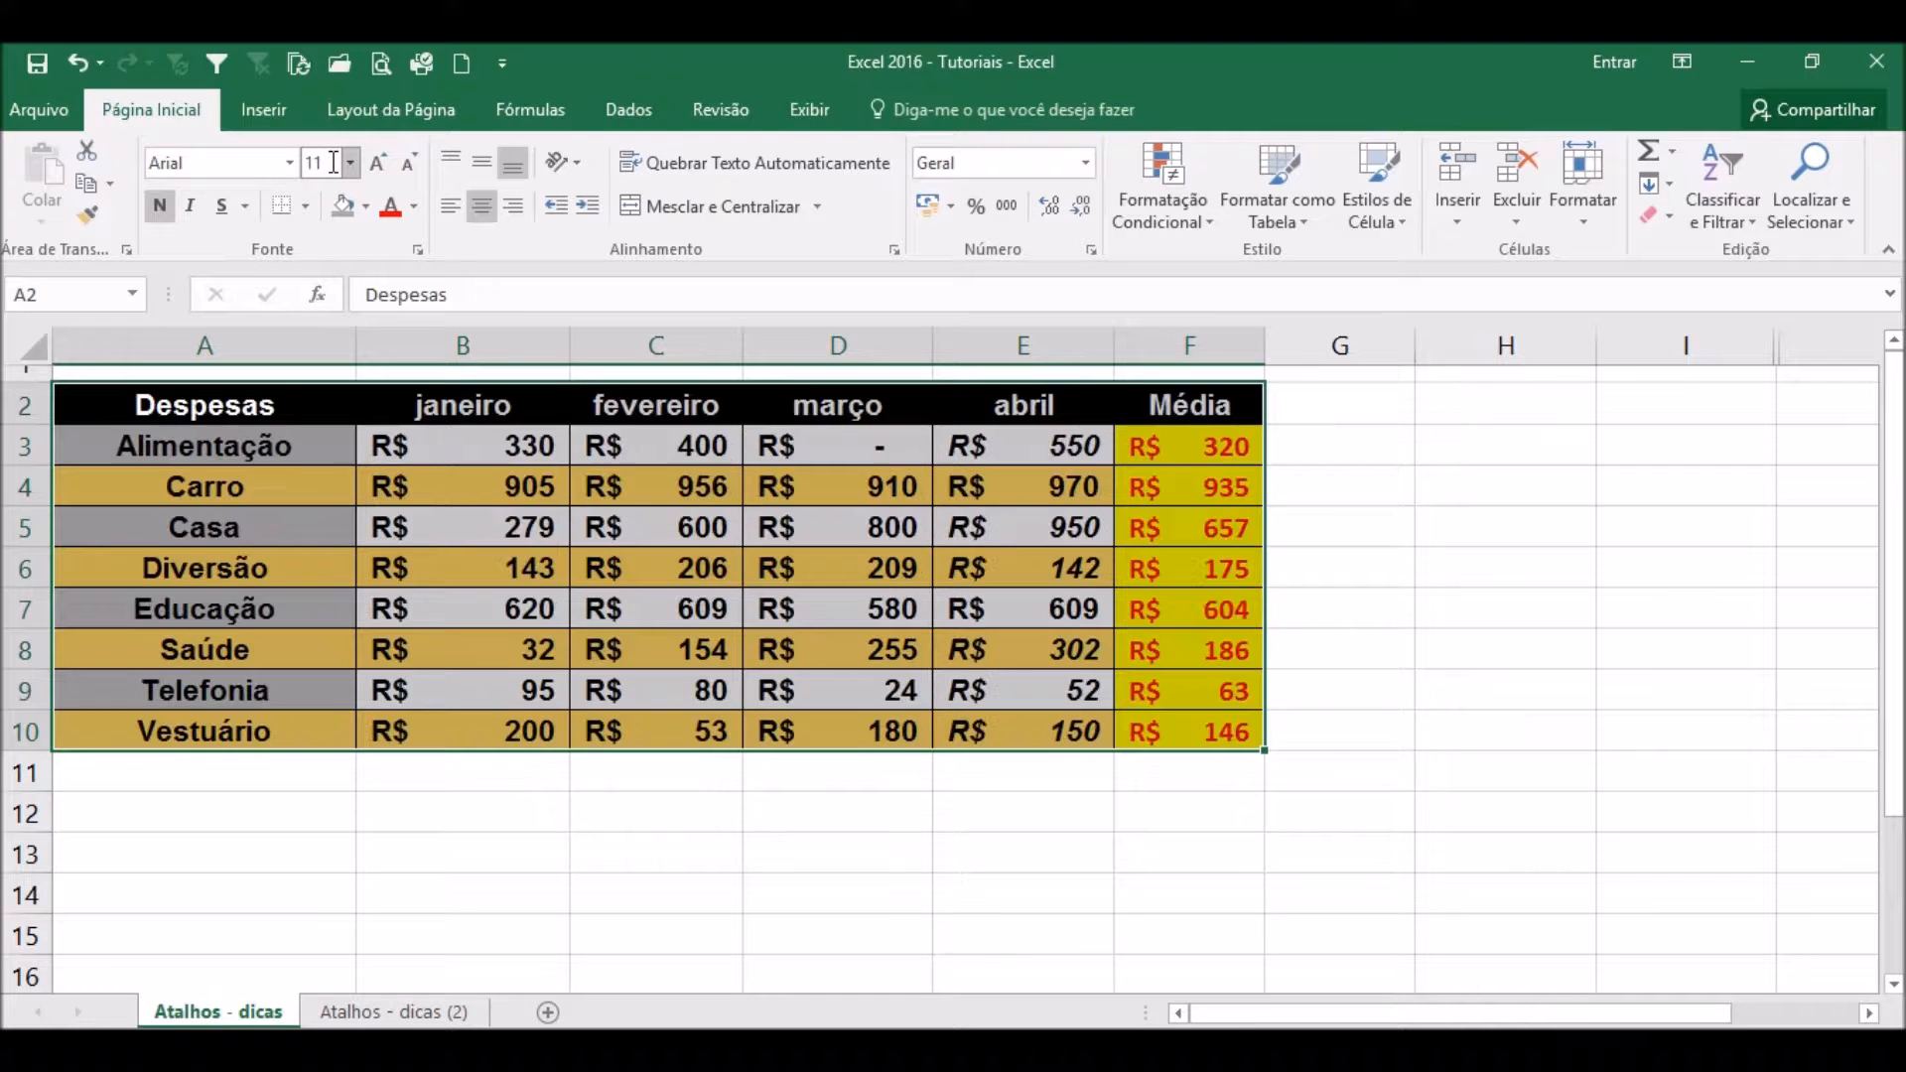
{"action": "left_click", "coordinate": [701, 491]}
Starting at B6, jump between the table's edges through F6, A6 and A10, ending on A2.
{"action": "left_click", "coordinate": [509, 581]}
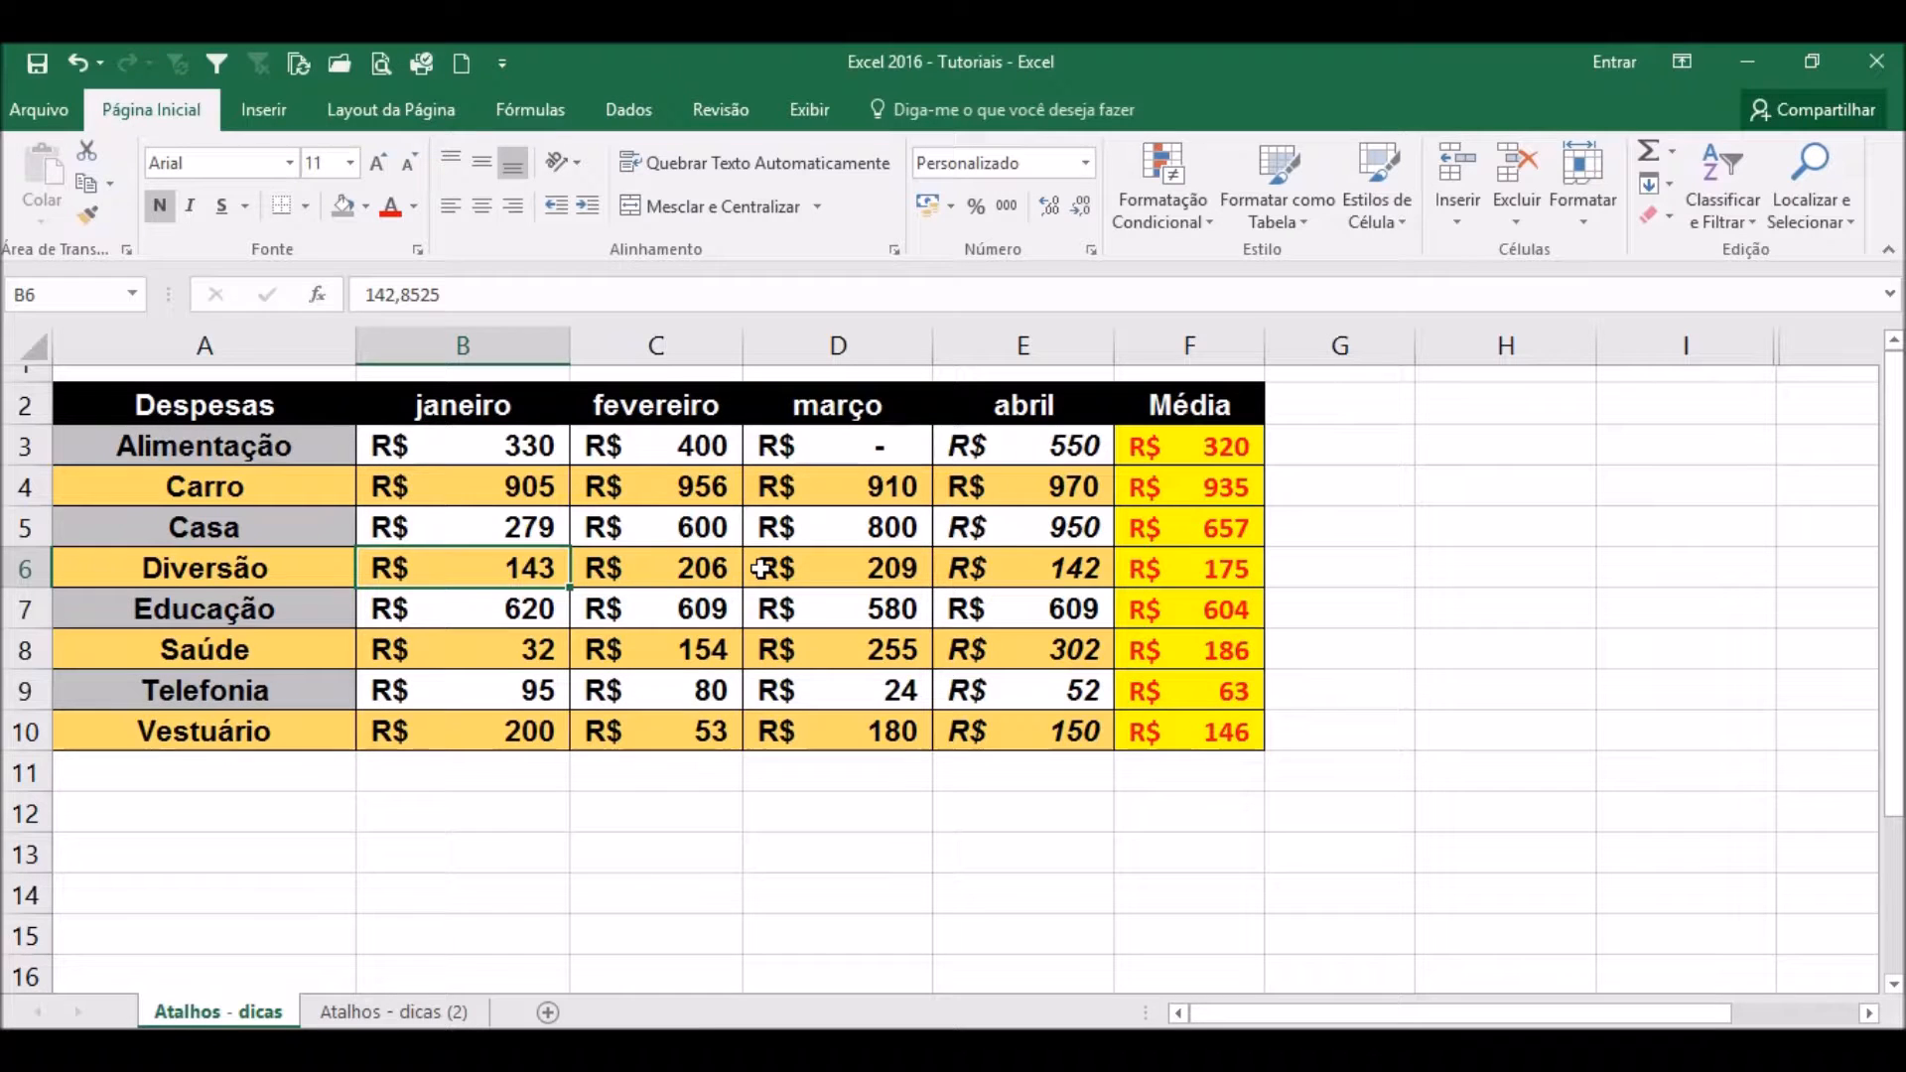
{"action": "key", "text": "ctrl+Right"}
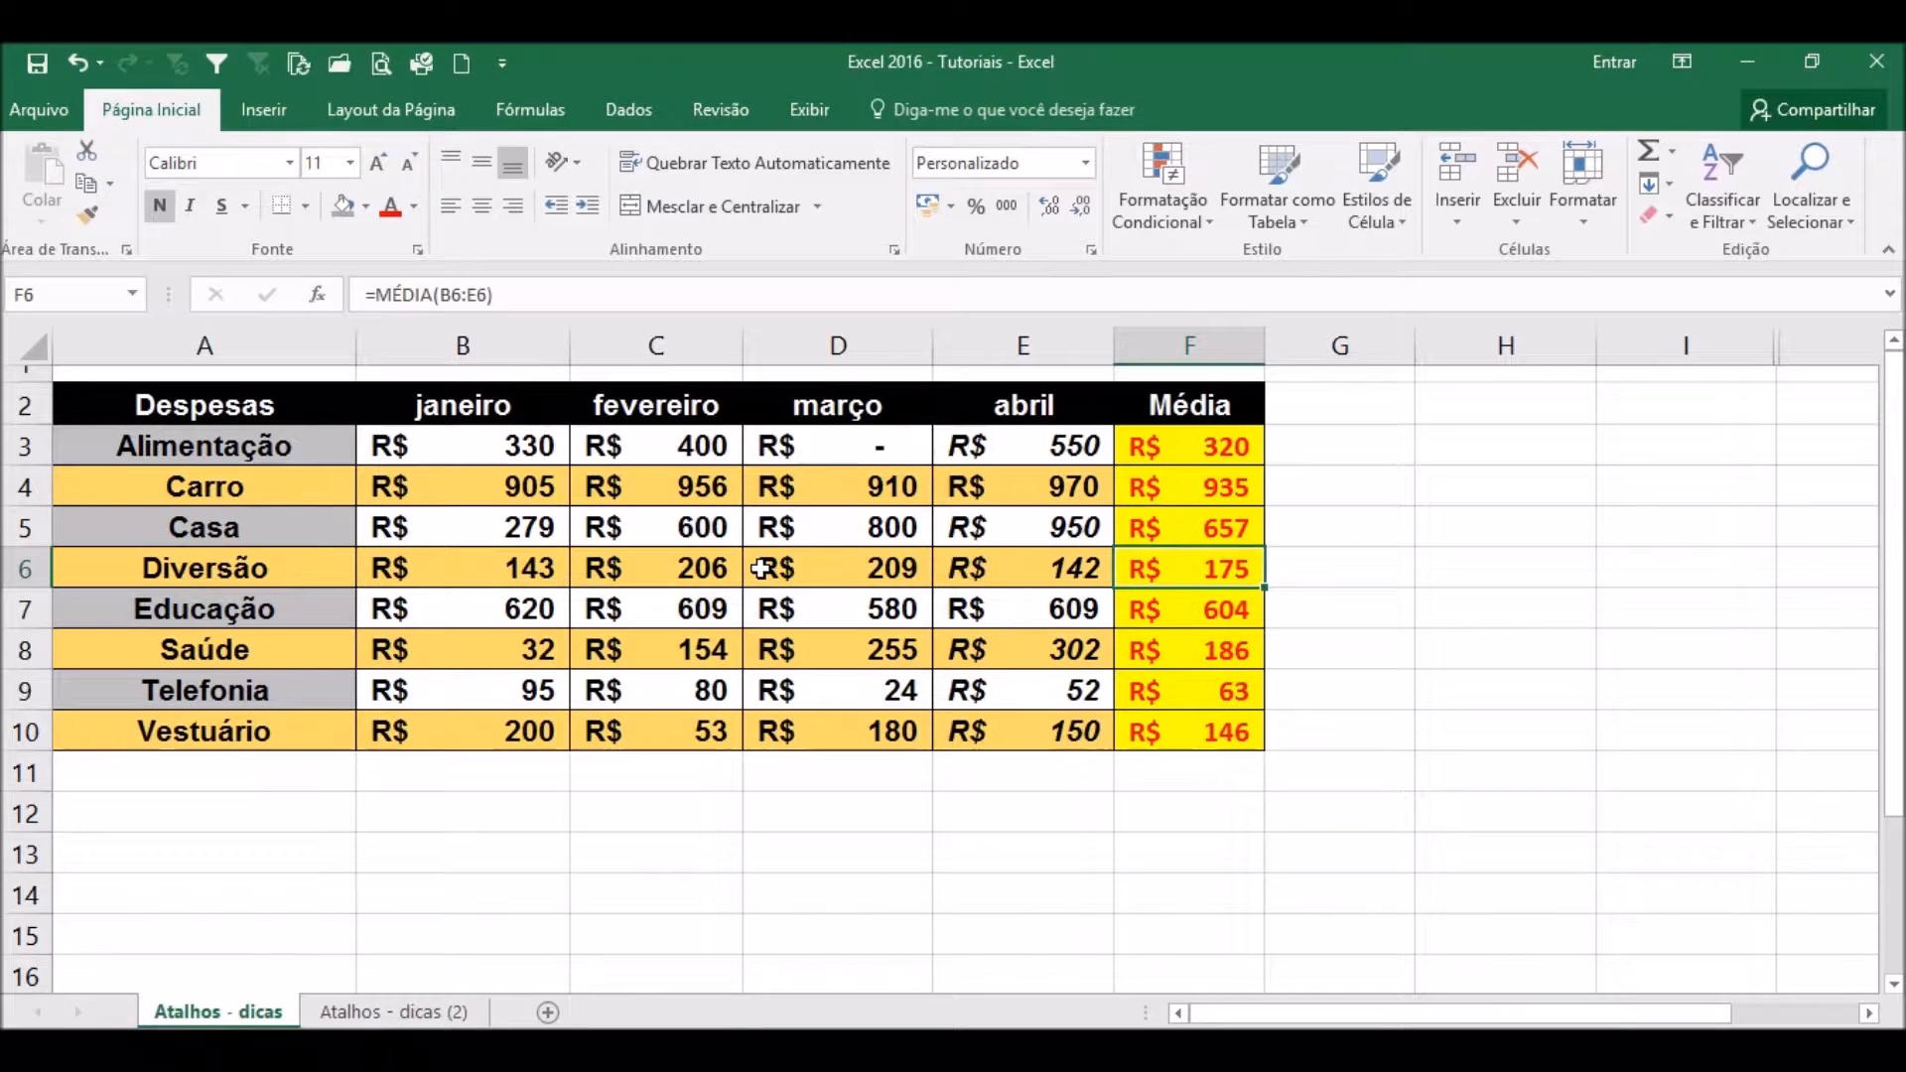
{"action": "key", "text": "ctrl+Left"}
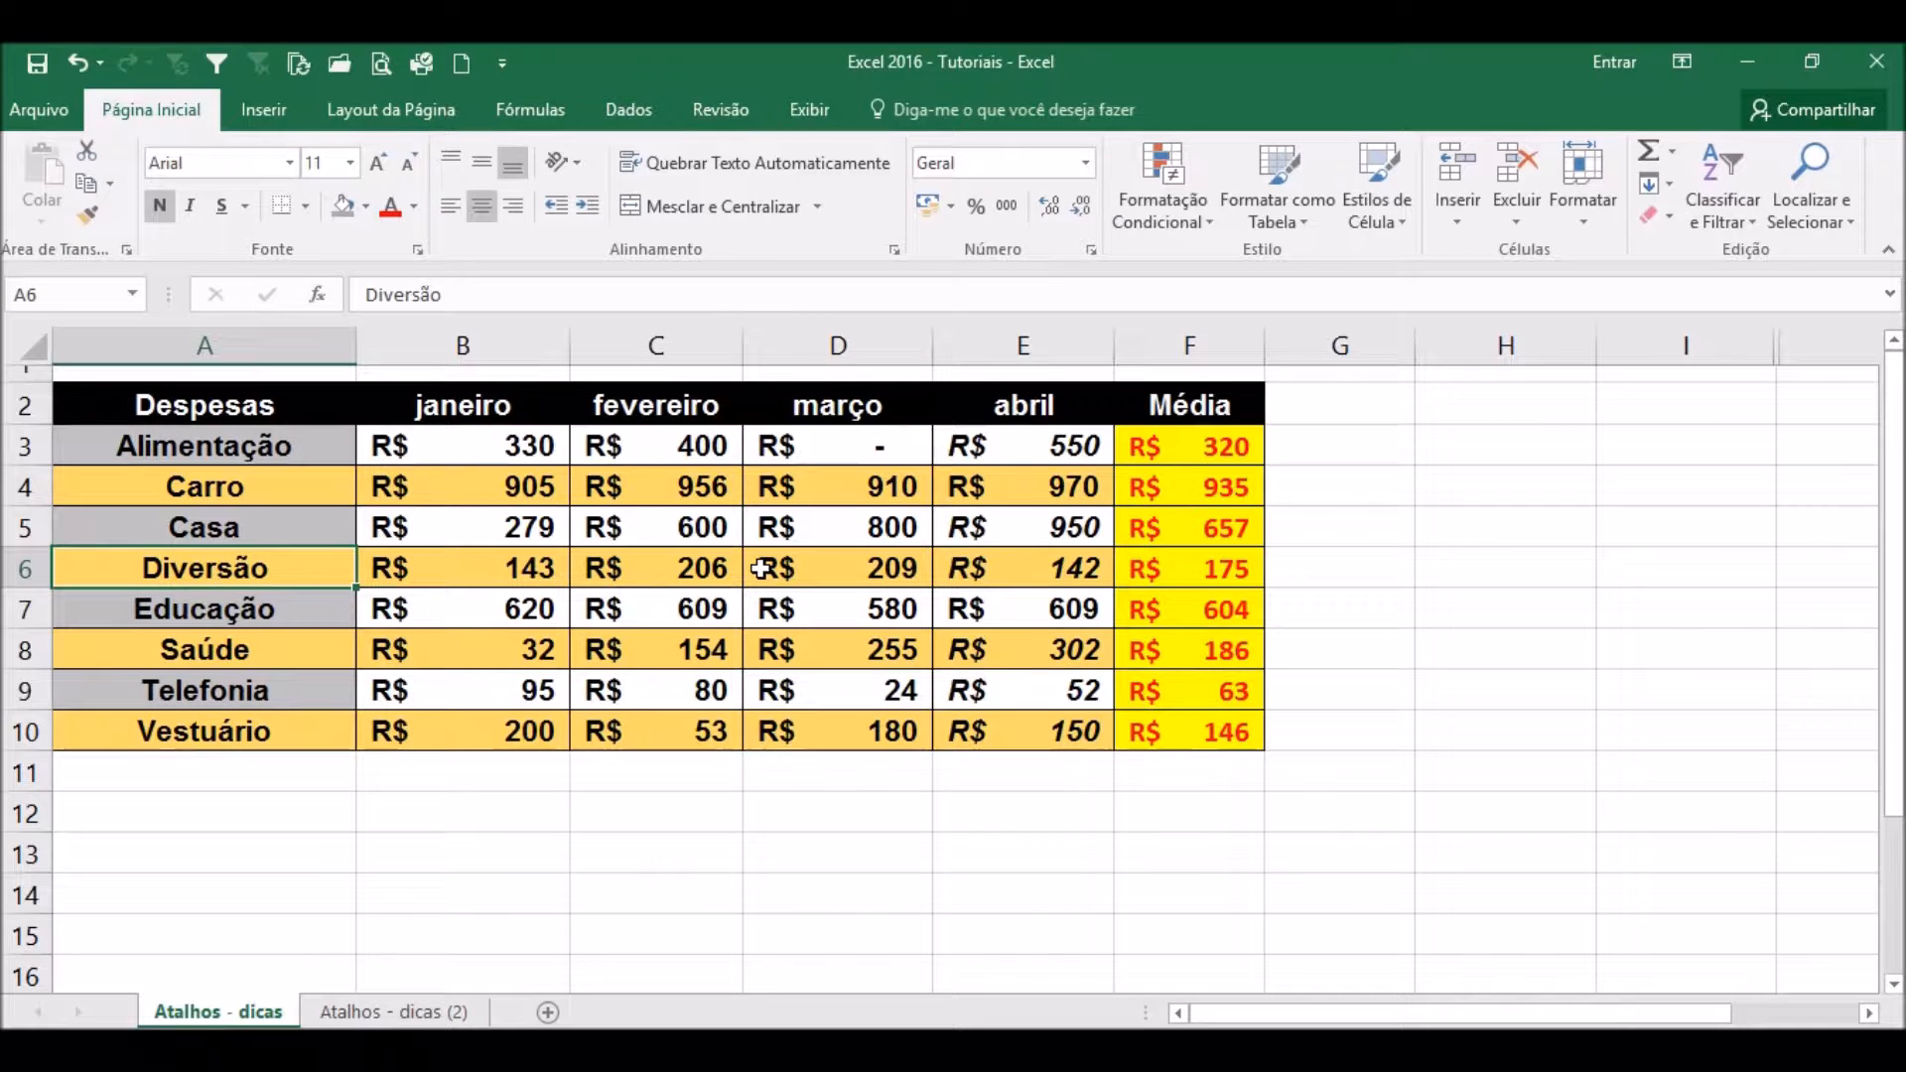
{"action": "key", "text": "ctrl+Down"}
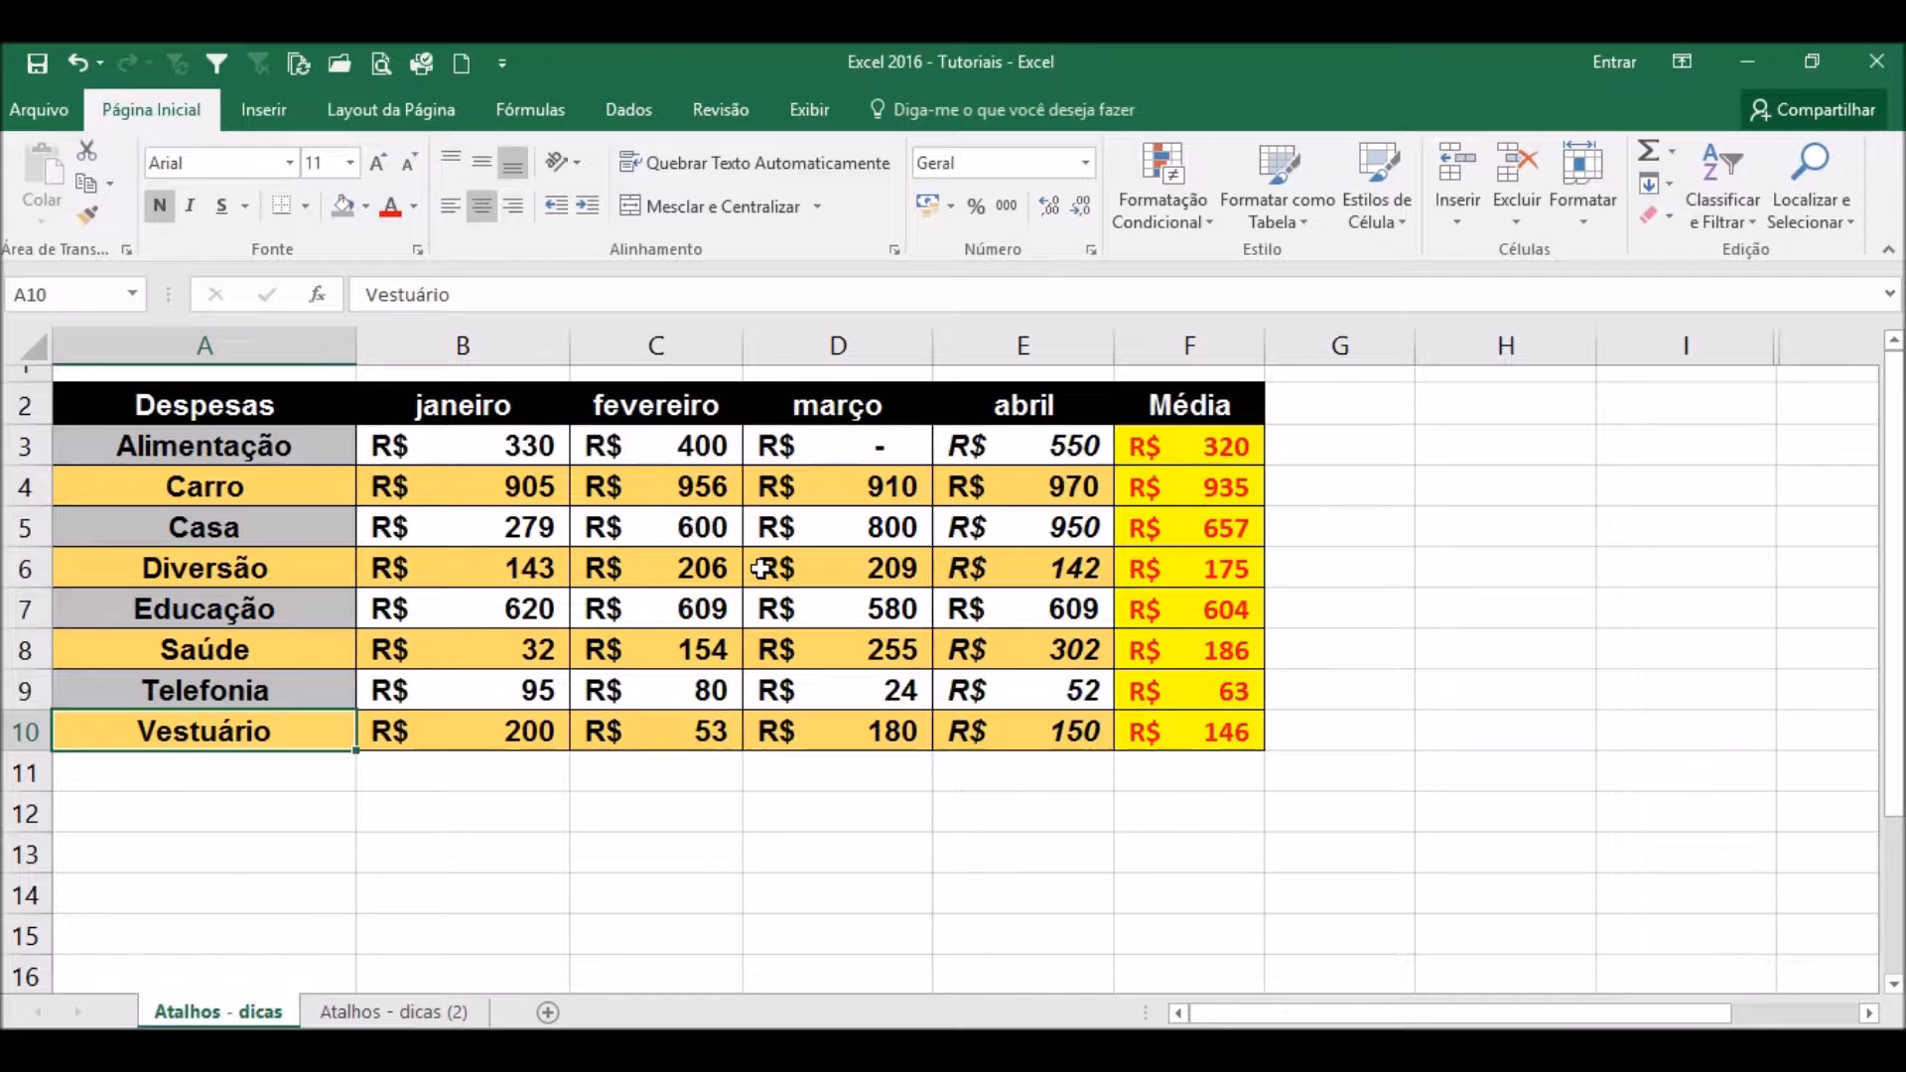
{"action": "key", "text": "ctrl+Up"}
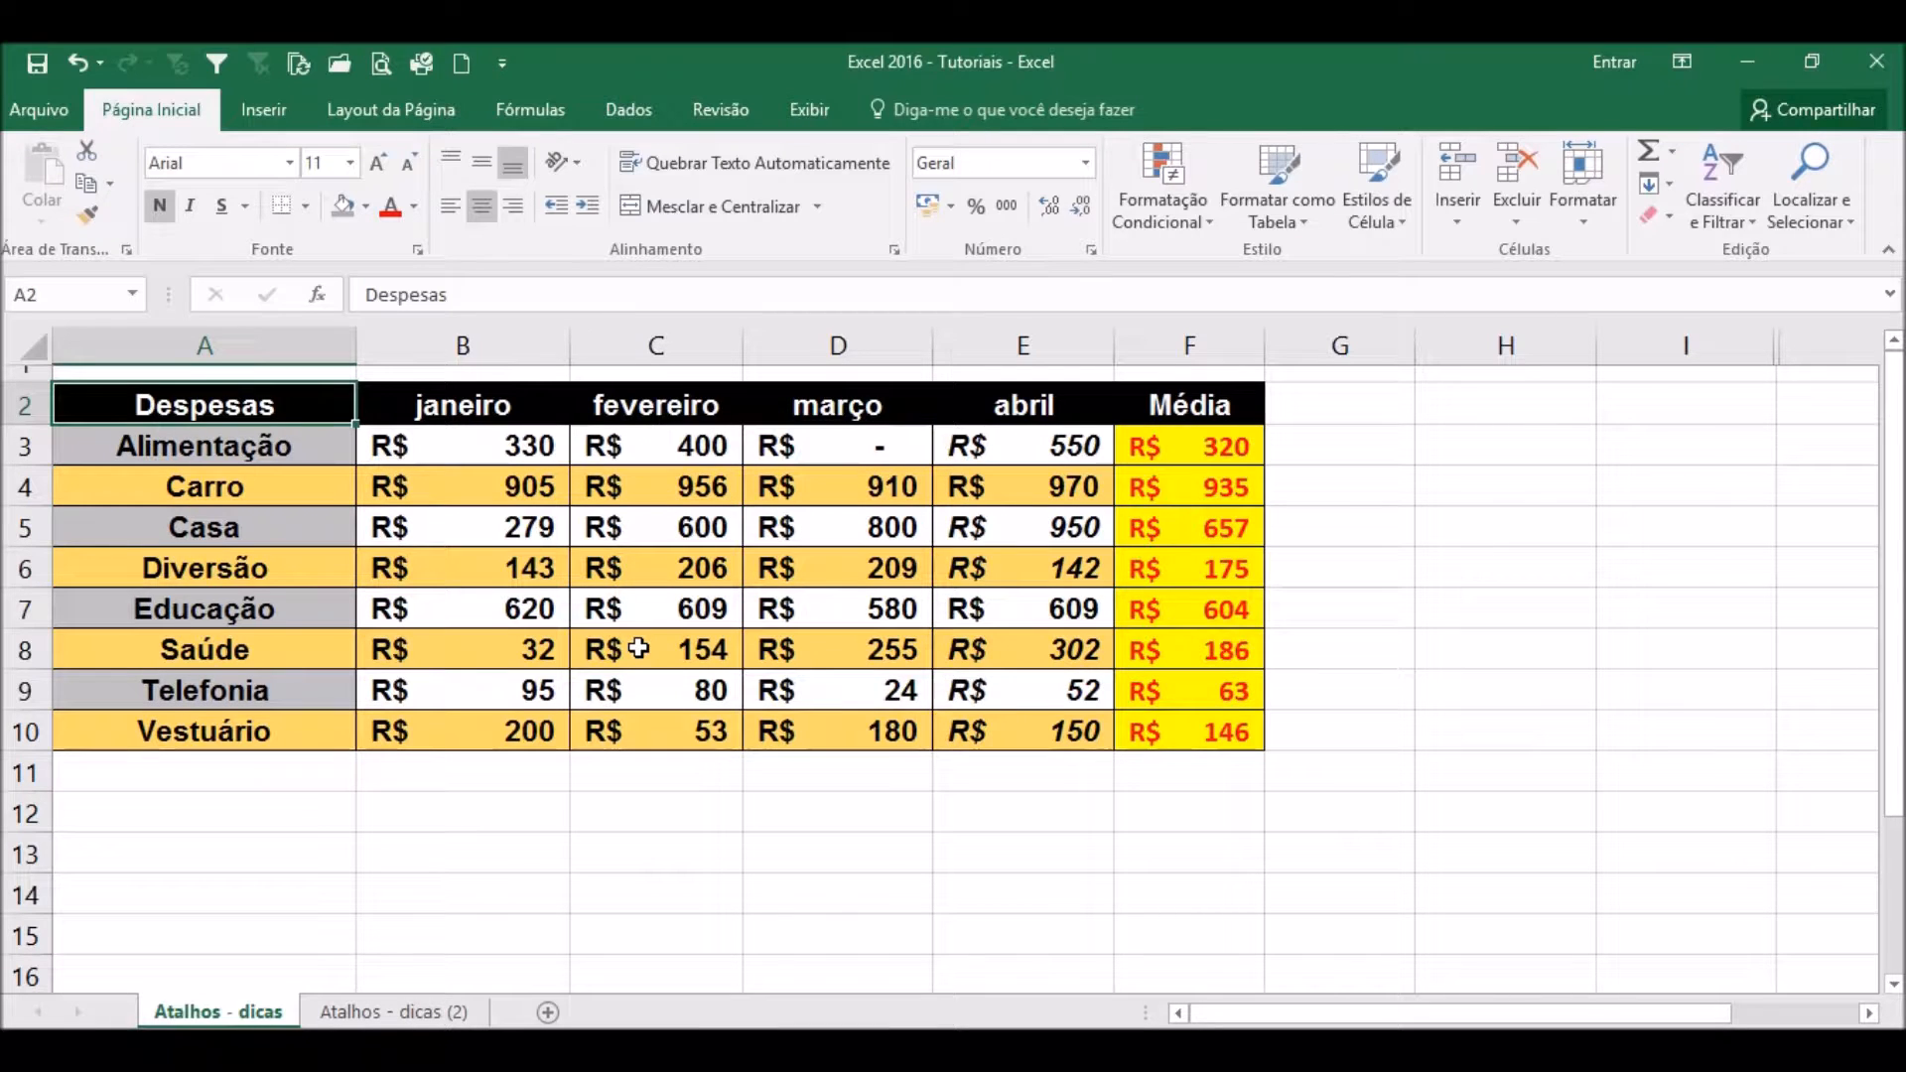
Move the active cell around the table's corner cells, ending on the Despesas header in A2.
{"action": "key", "text": "ctrl+Right"}
{"action": "key", "text": "ctrl+Left"}
{"action": "key", "text": "ctrl+Down"}
{"action": "key", "text": "ctrl+Right"}
{"action": "key", "text": "ctrl+Up"}
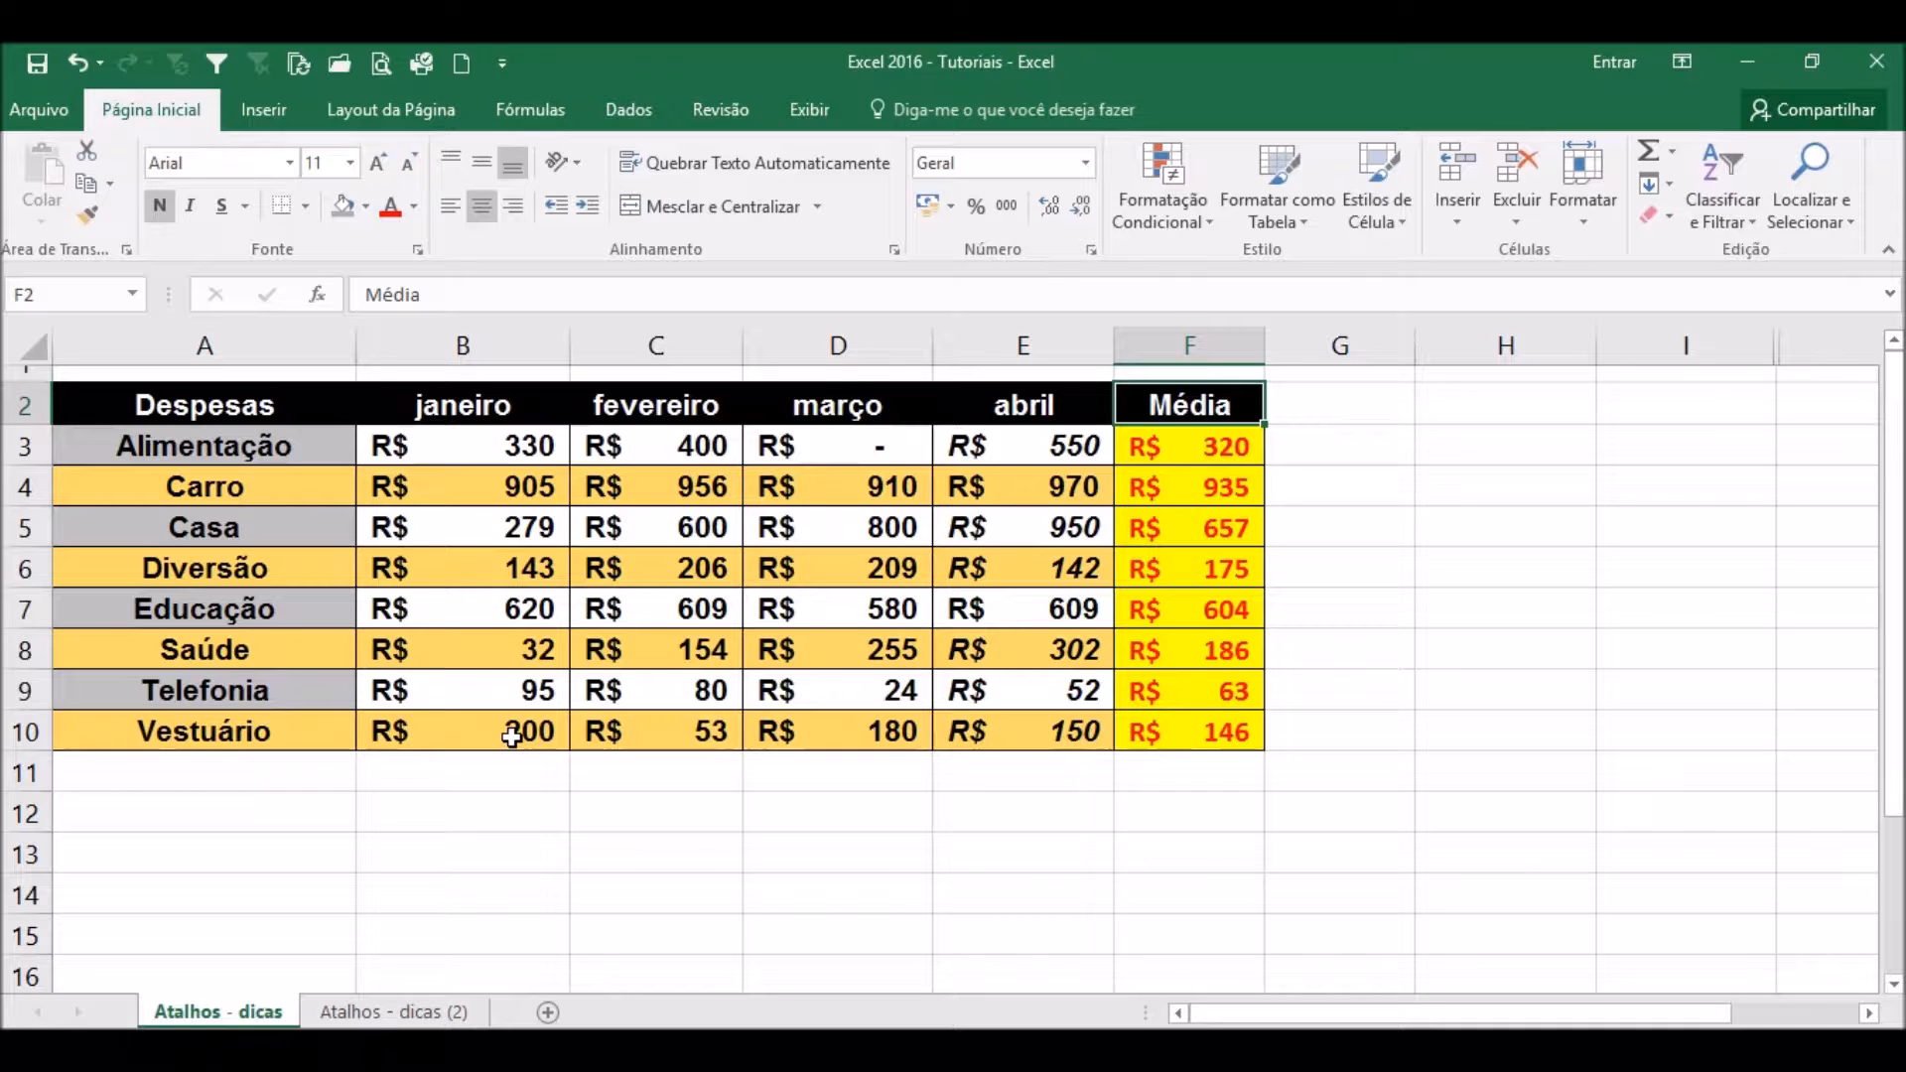
{"action": "key", "text": "ctrl+Left"}
{"action": "key", "text": "ctrl+Right"}
{"action": "key", "text": "ctrl+Left"}
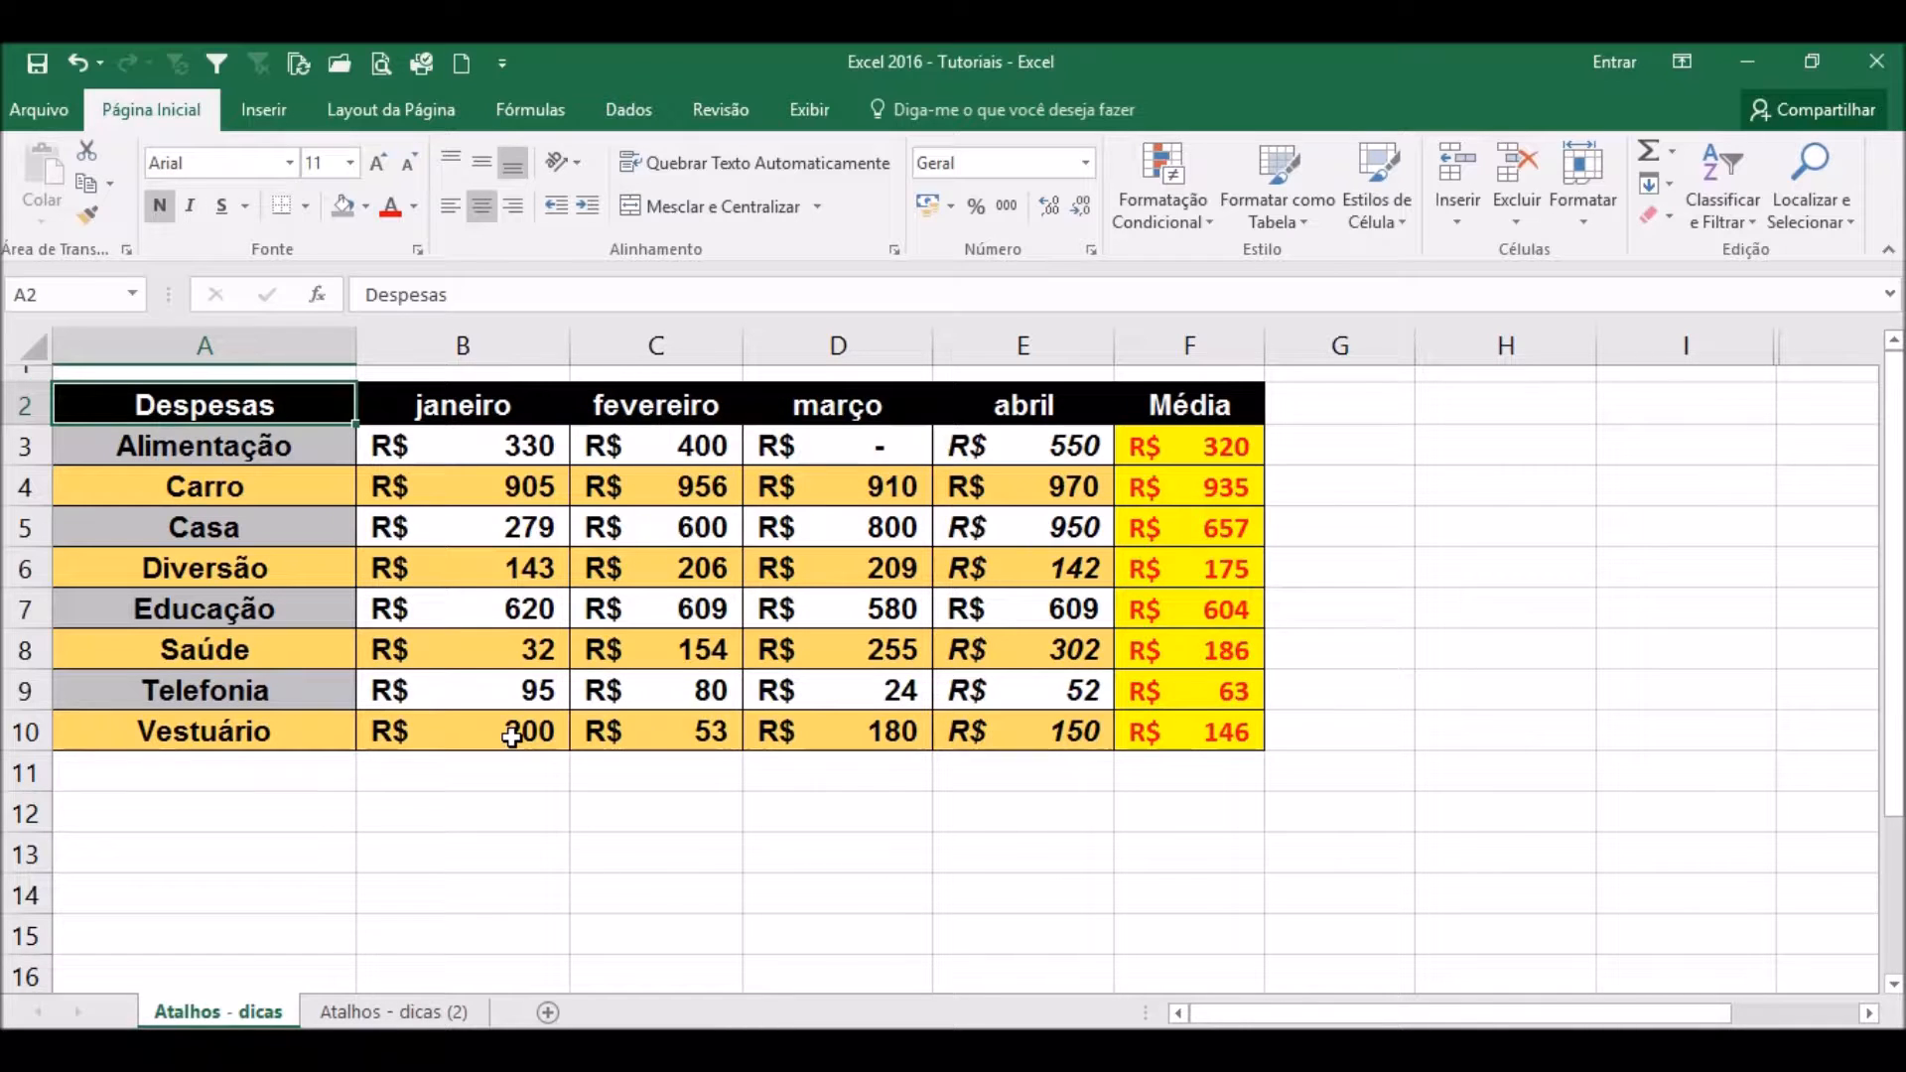
Fill the table's header row from Despesas to Média (A2:F2) with the darkest green theme color.
{"action": "key", "text": "ctrl+shift+Right"}
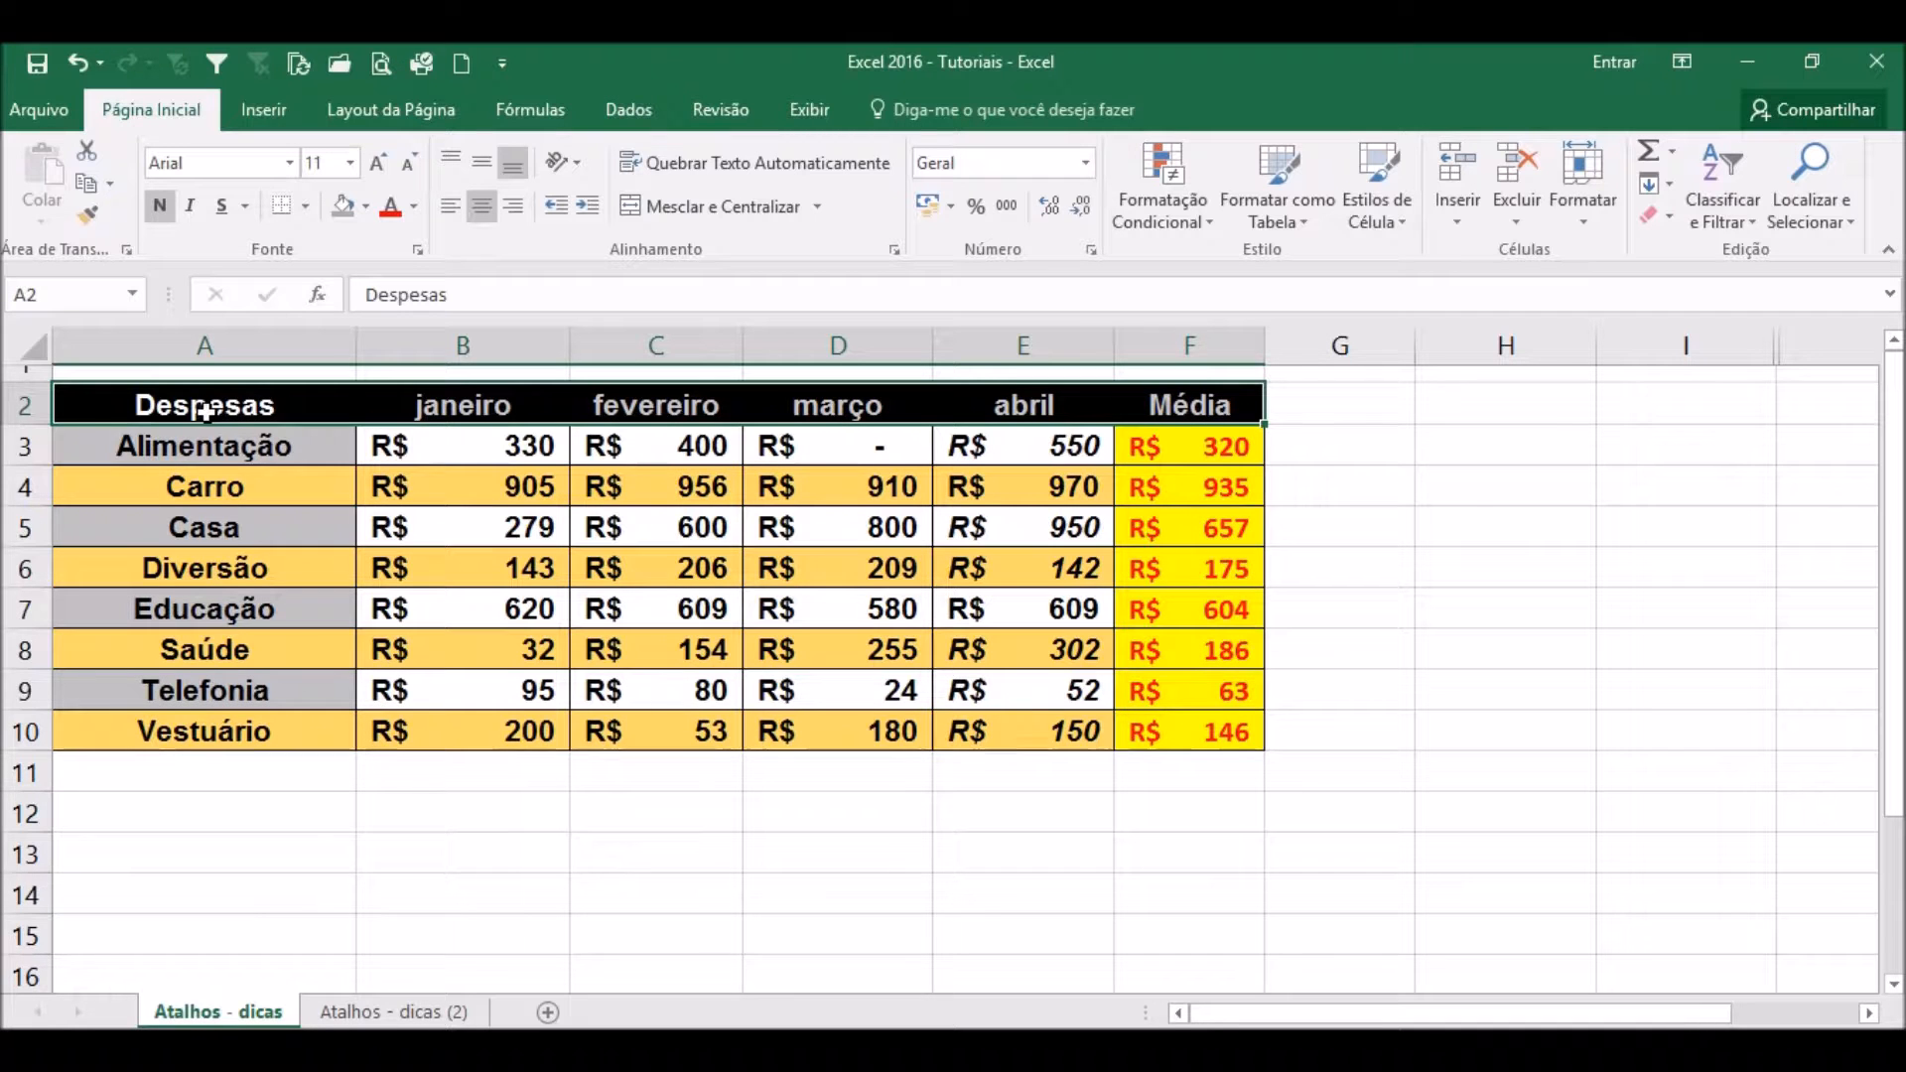
{"action": "left_click", "coordinate": [367, 208]}
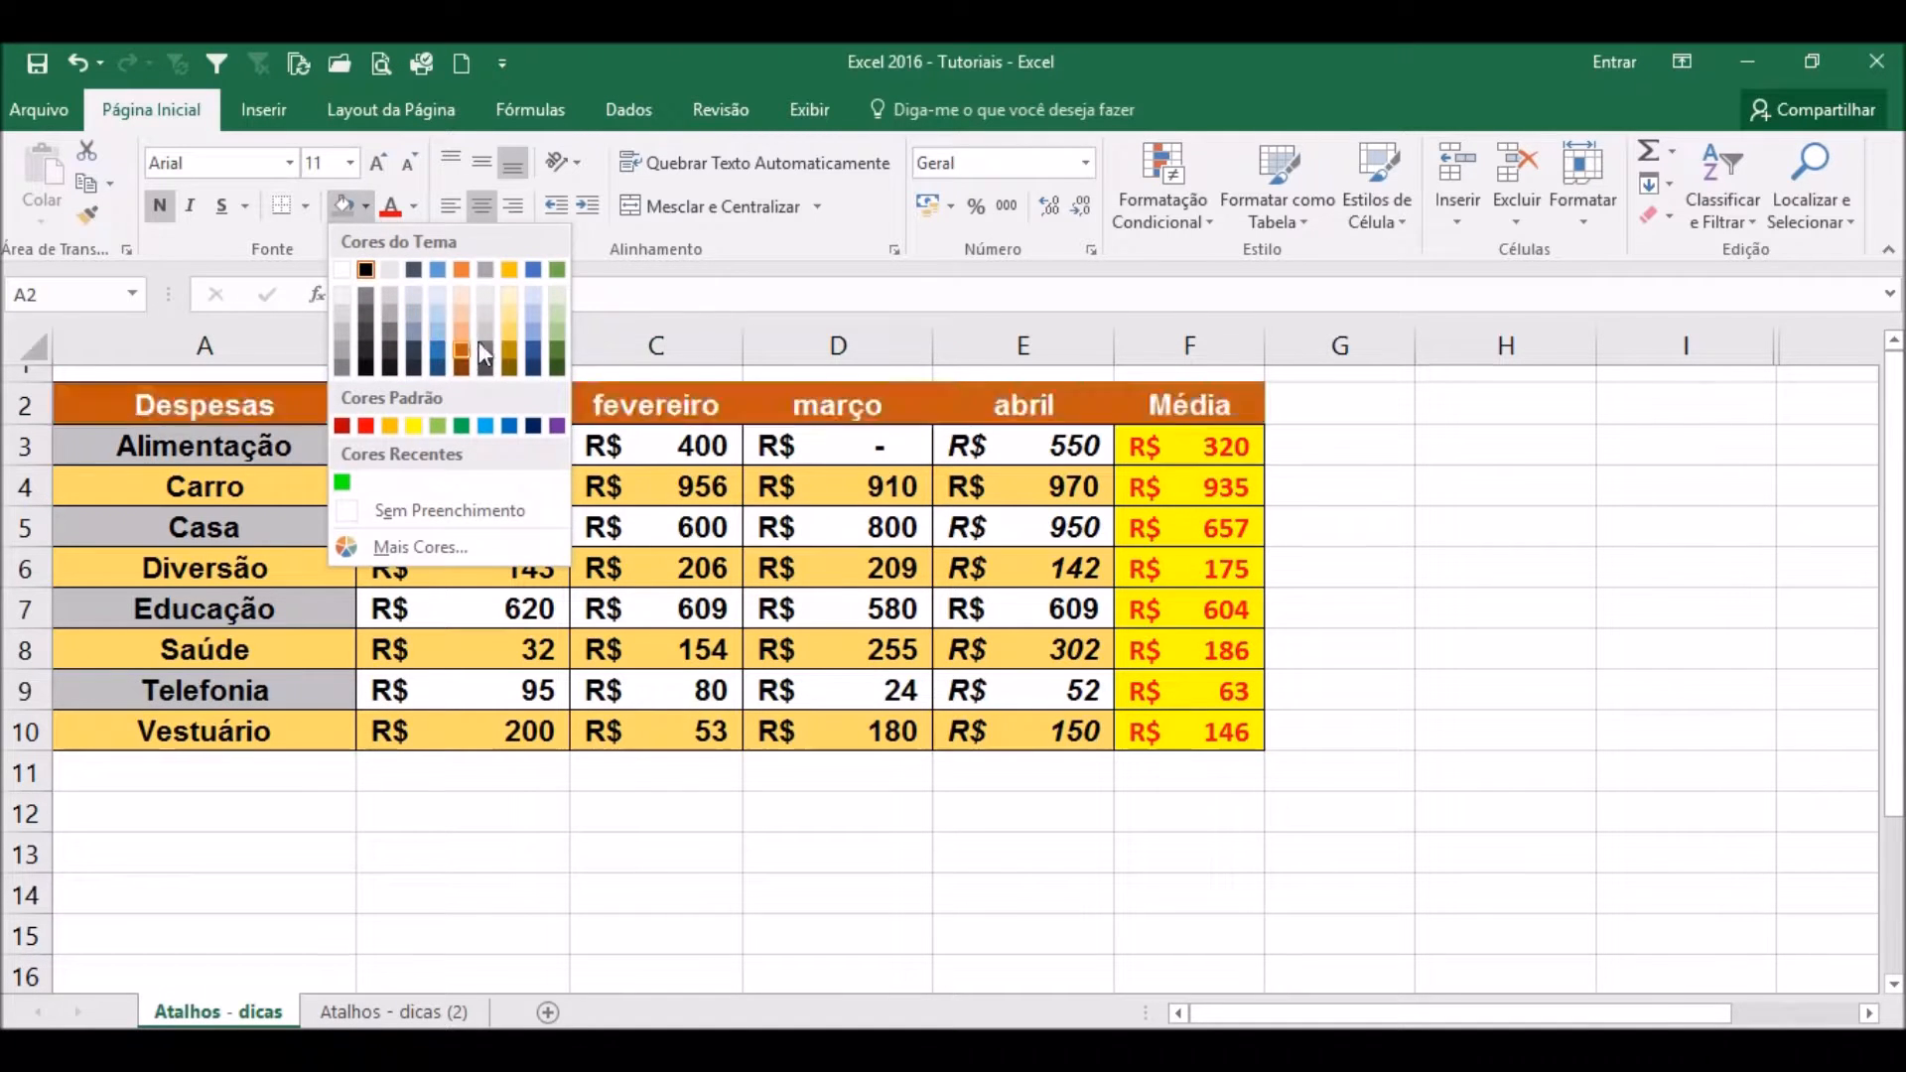
{"action": "left_click", "coordinate": [557, 367]}
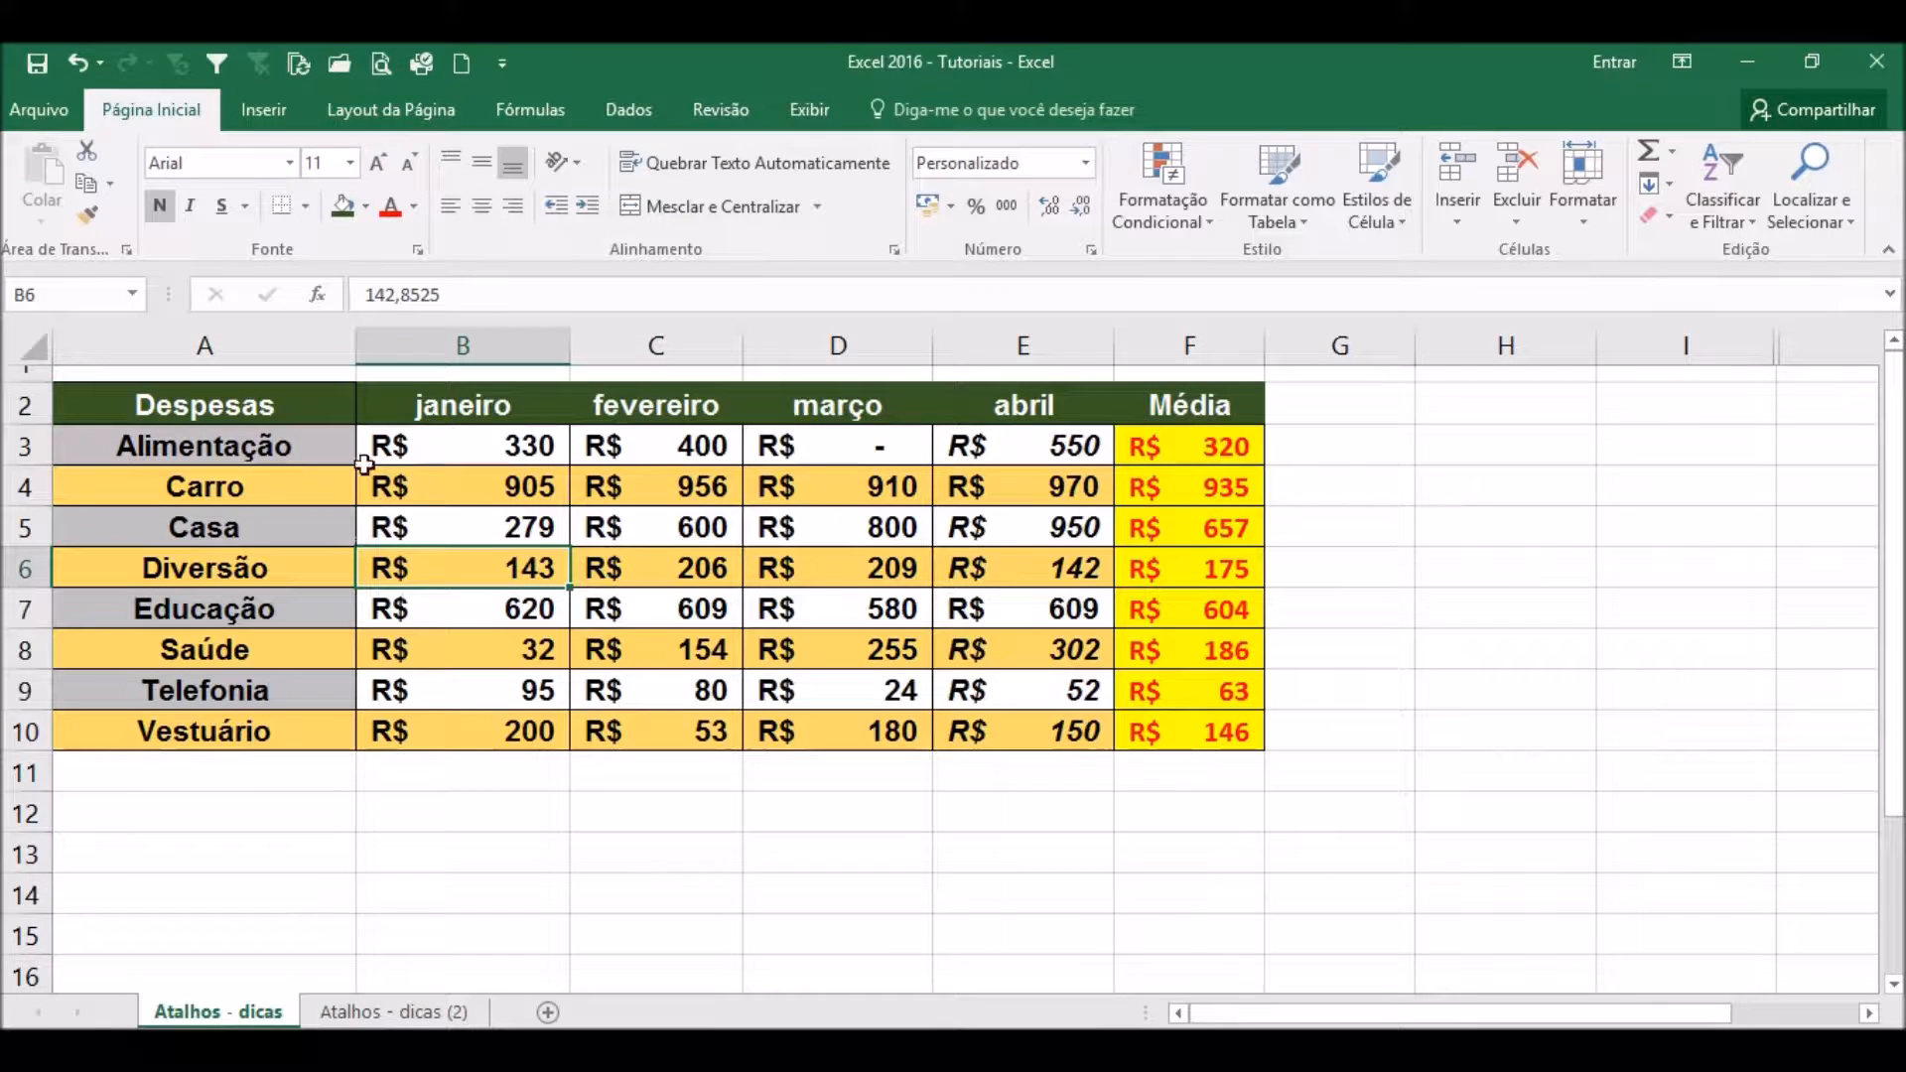
Fill the Média column (F2:F10) with standard purple and set its font color to automatic.
{"action": "left_click", "coordinate": [294, 404]}
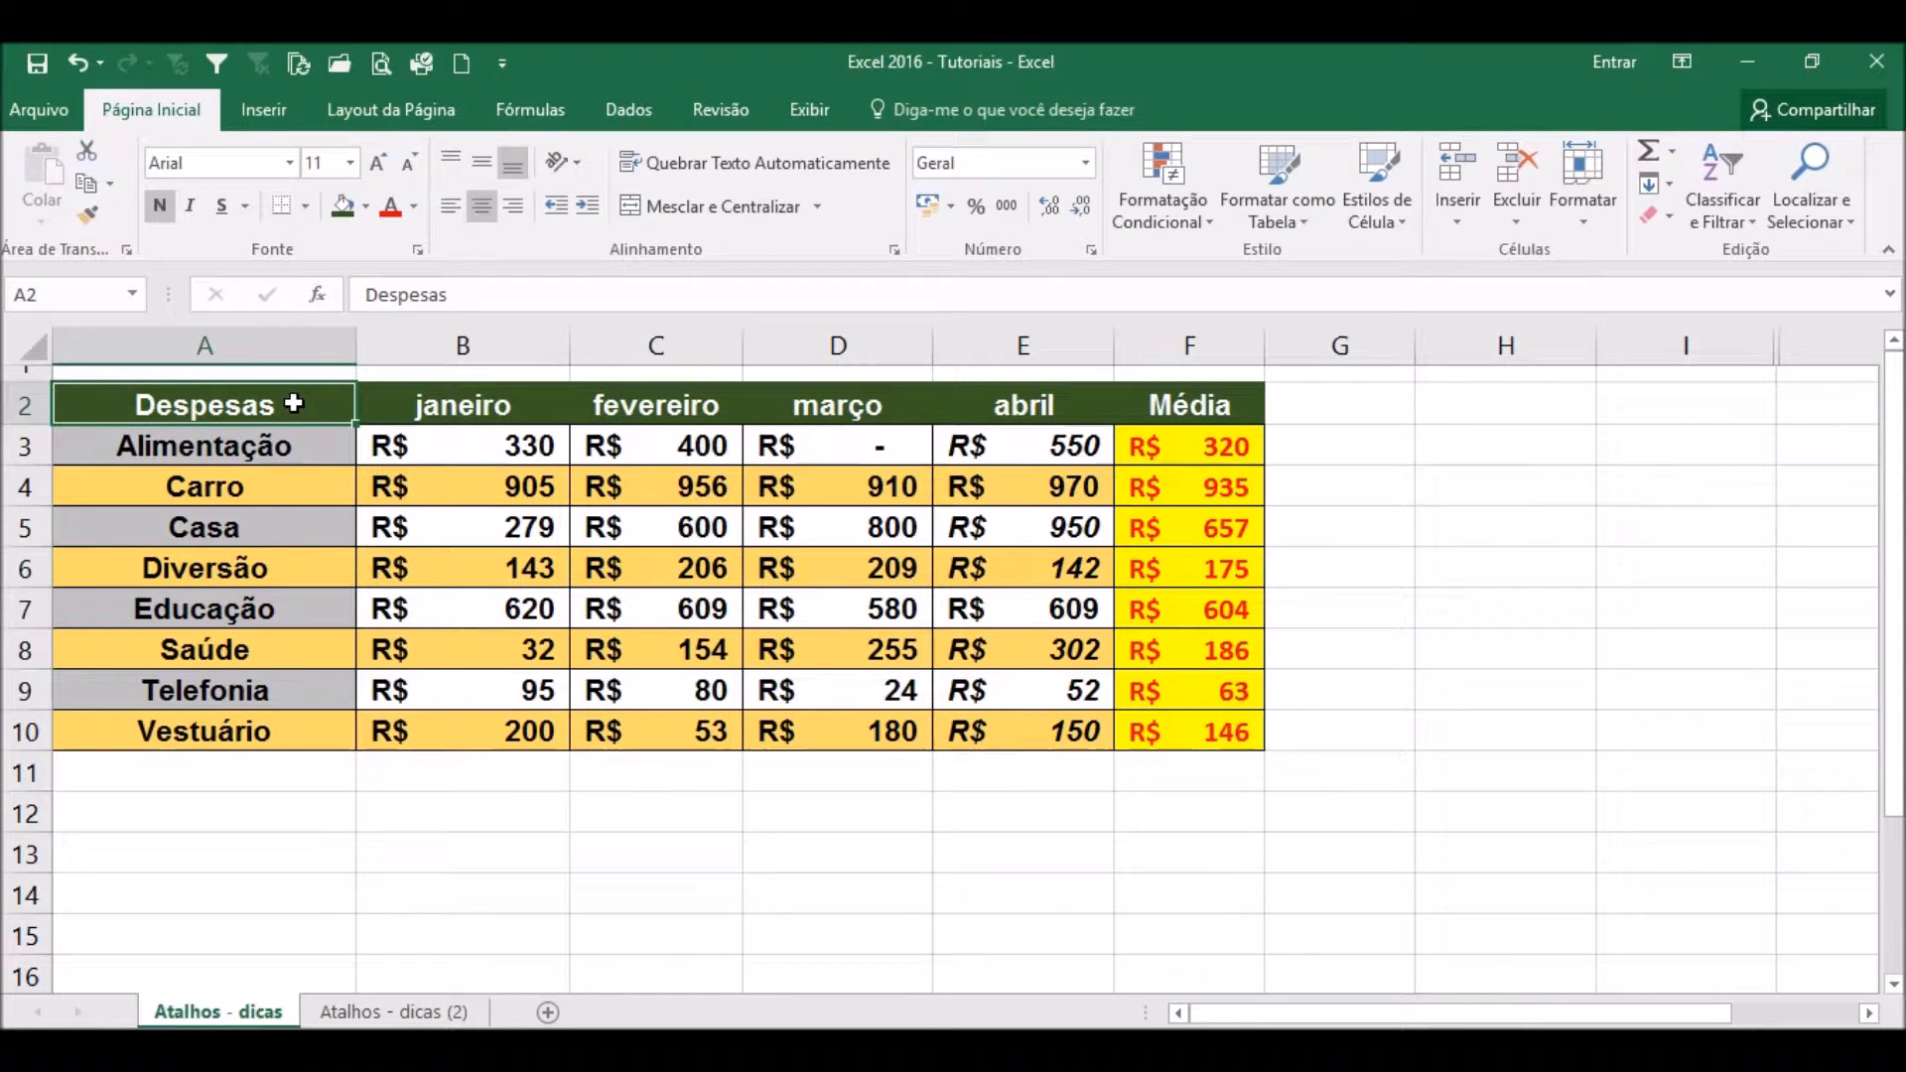
{"action": "key", "text": "ctrl+Right"}
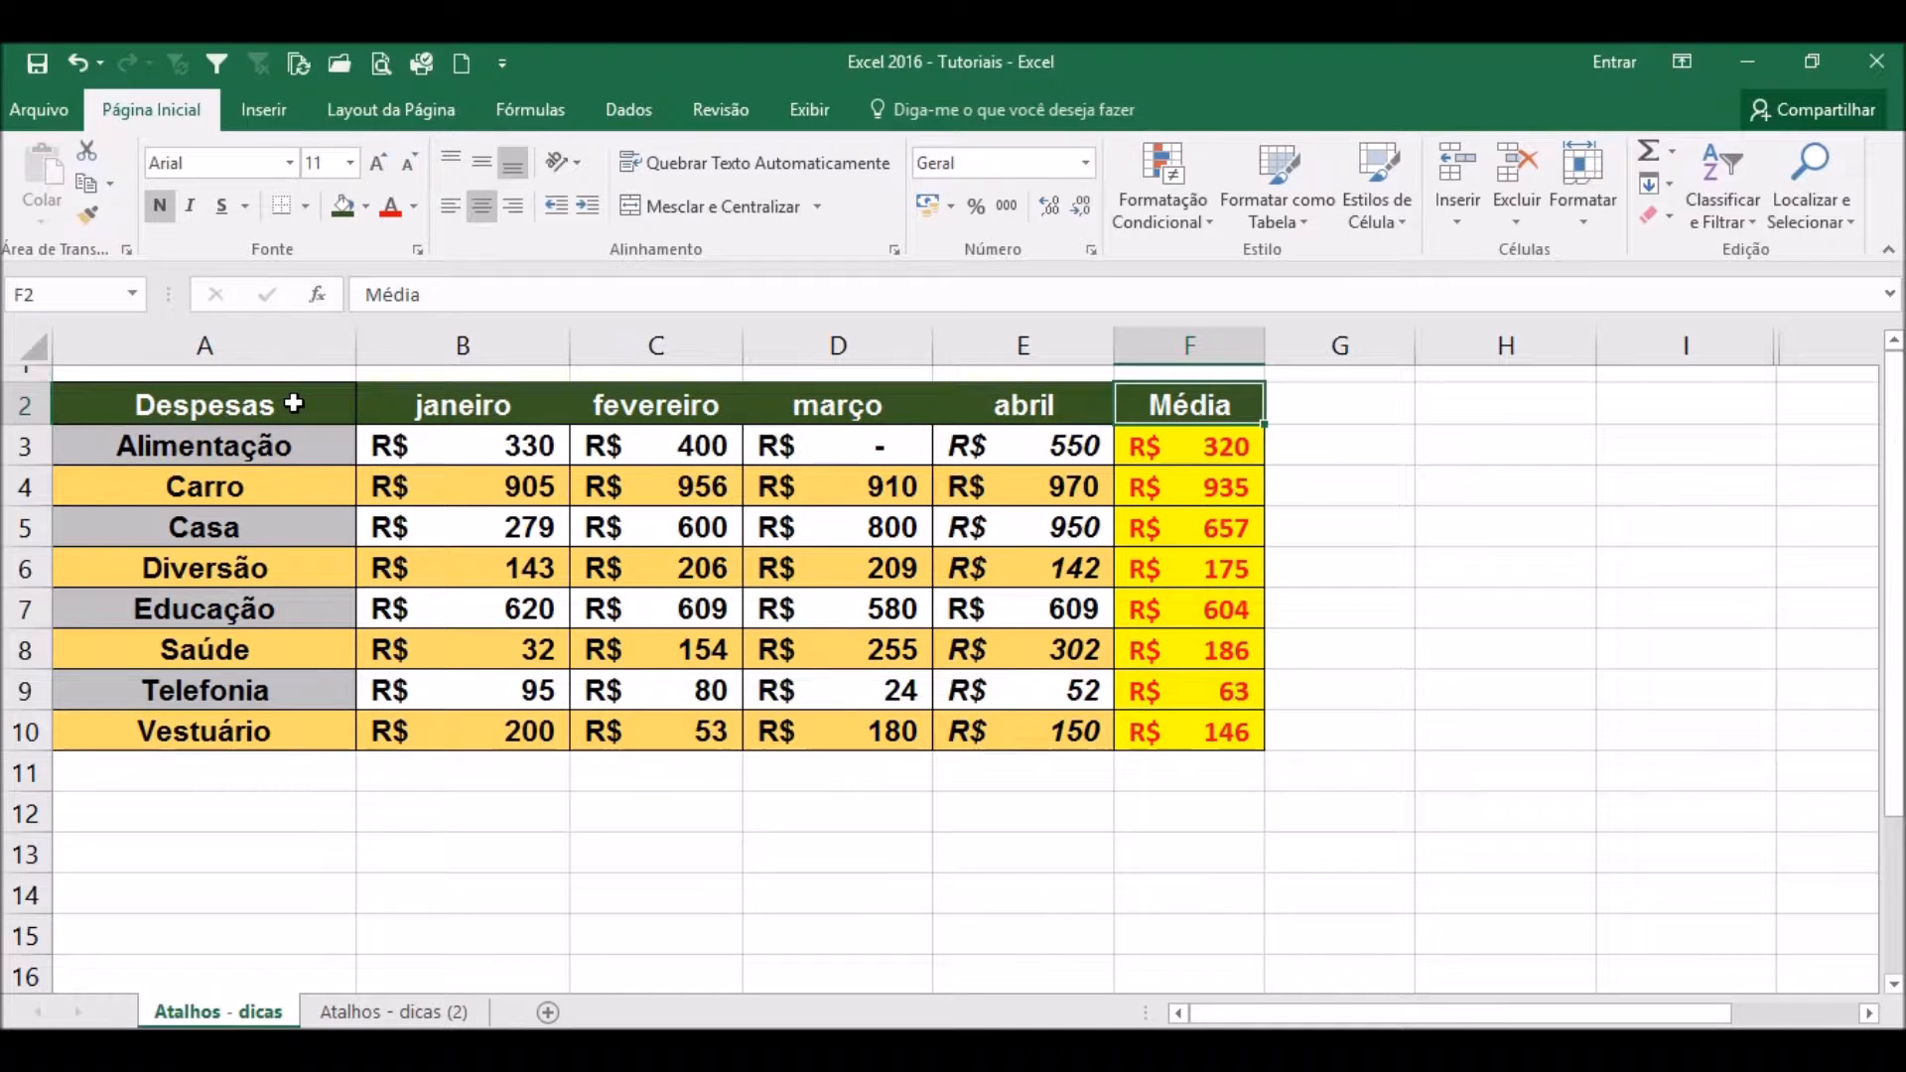
{"action": "key", "text": "ctrl+shift+Down"}
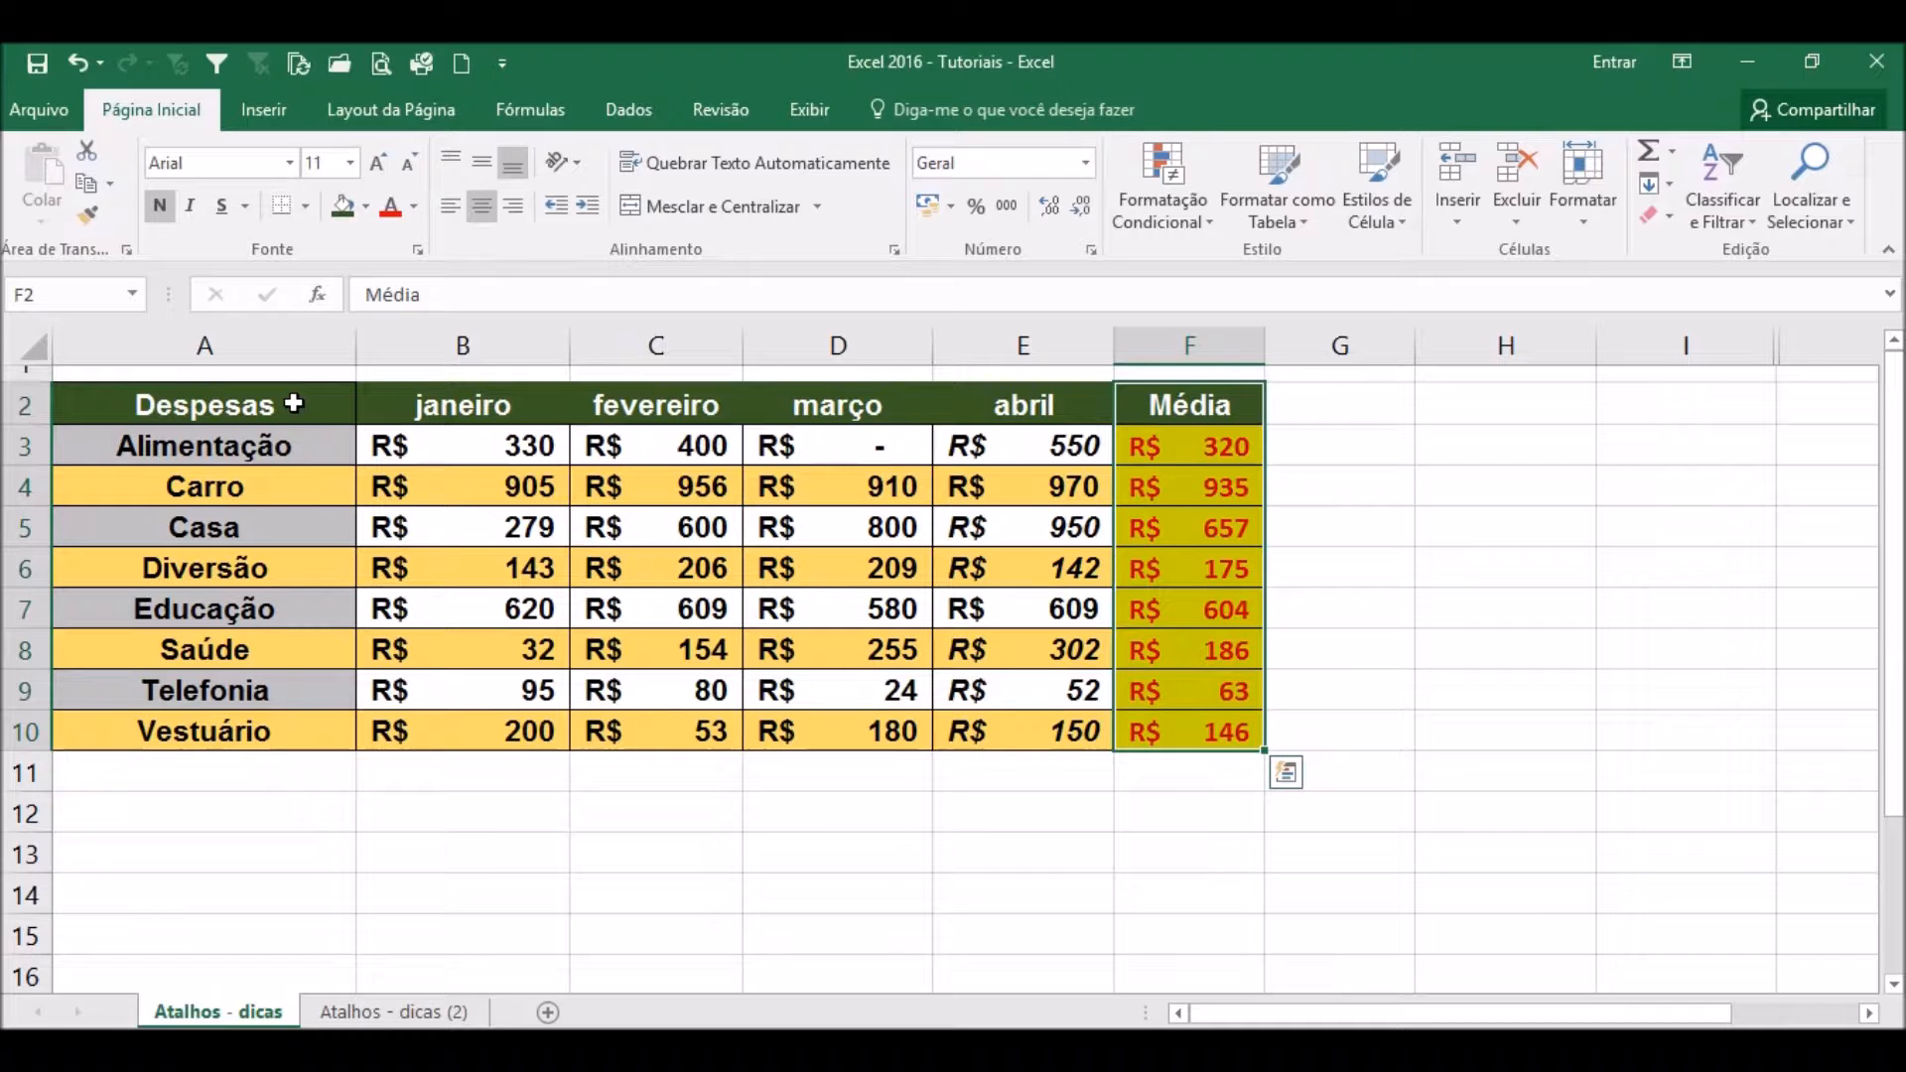
{"action": "left_click", "coordinate": [366, 207]}
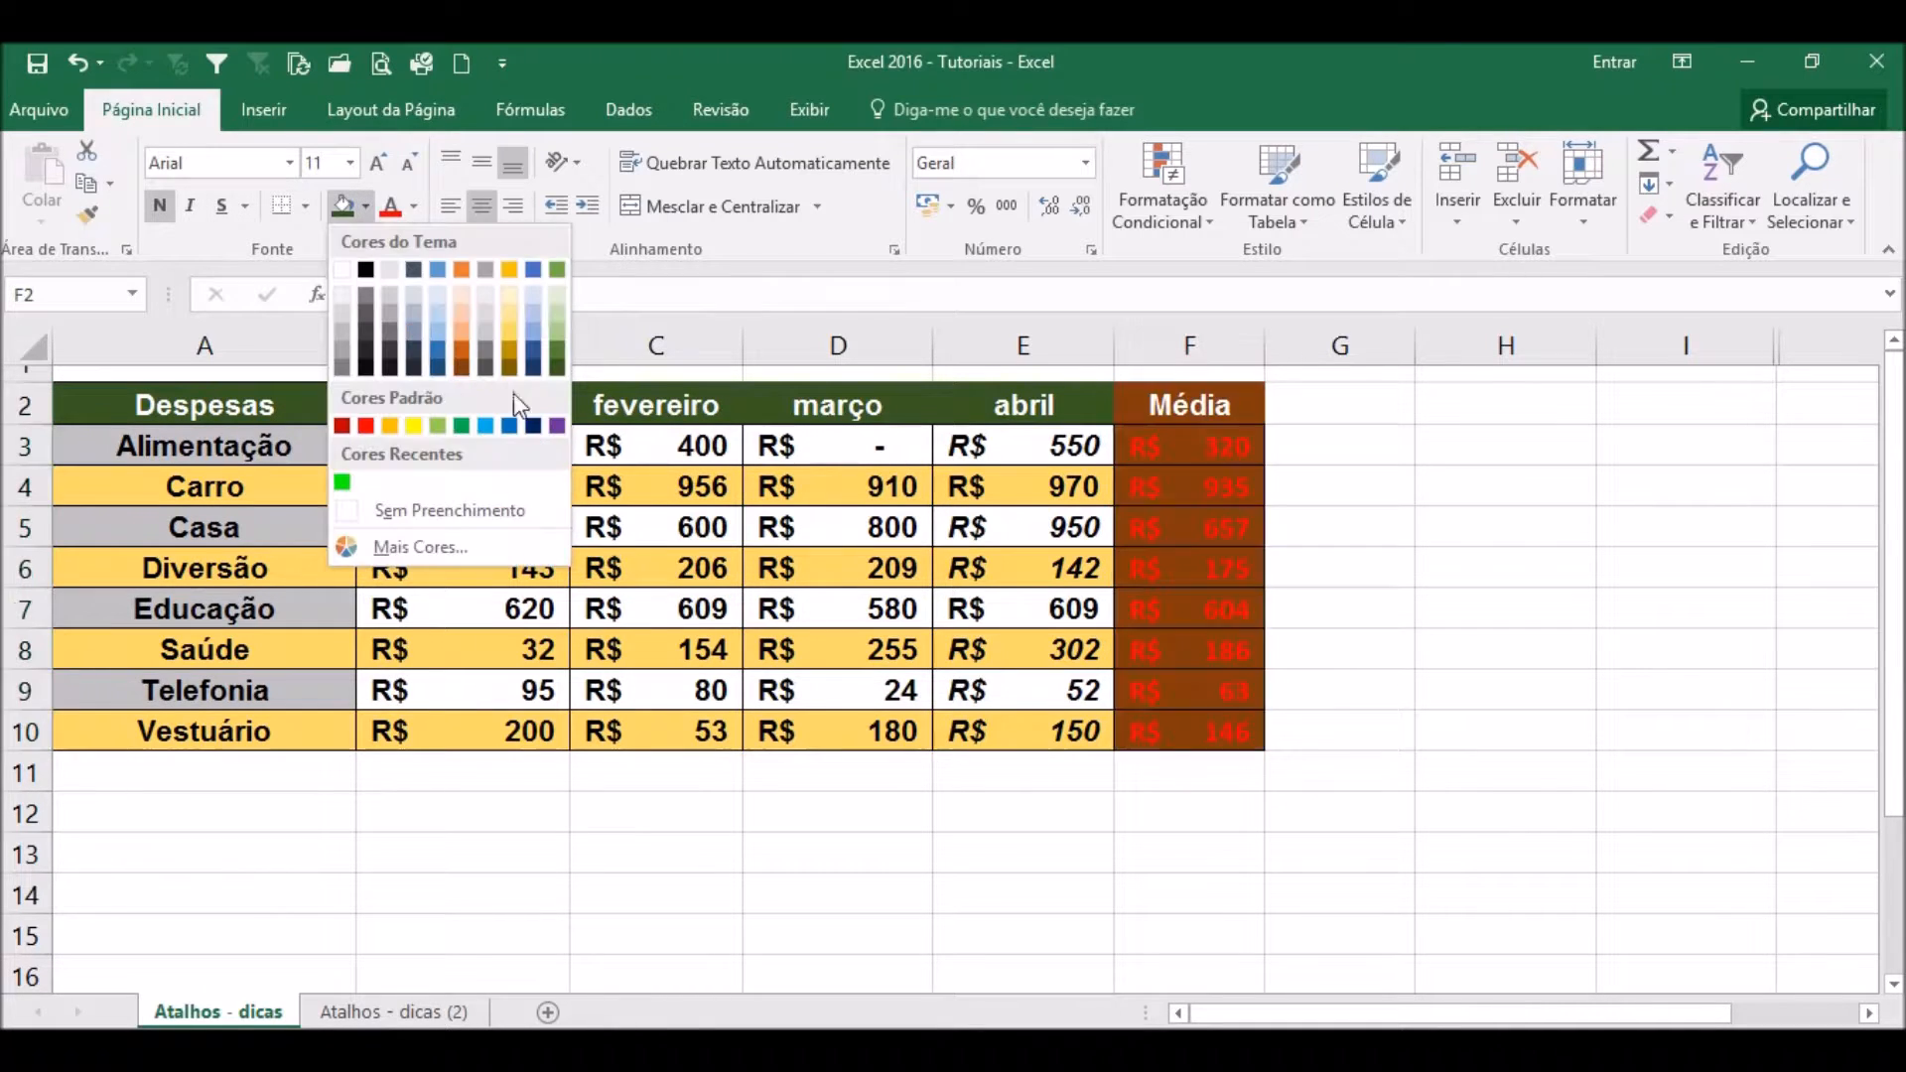
{"action": "left_click", "coordinate": [557, 425]}
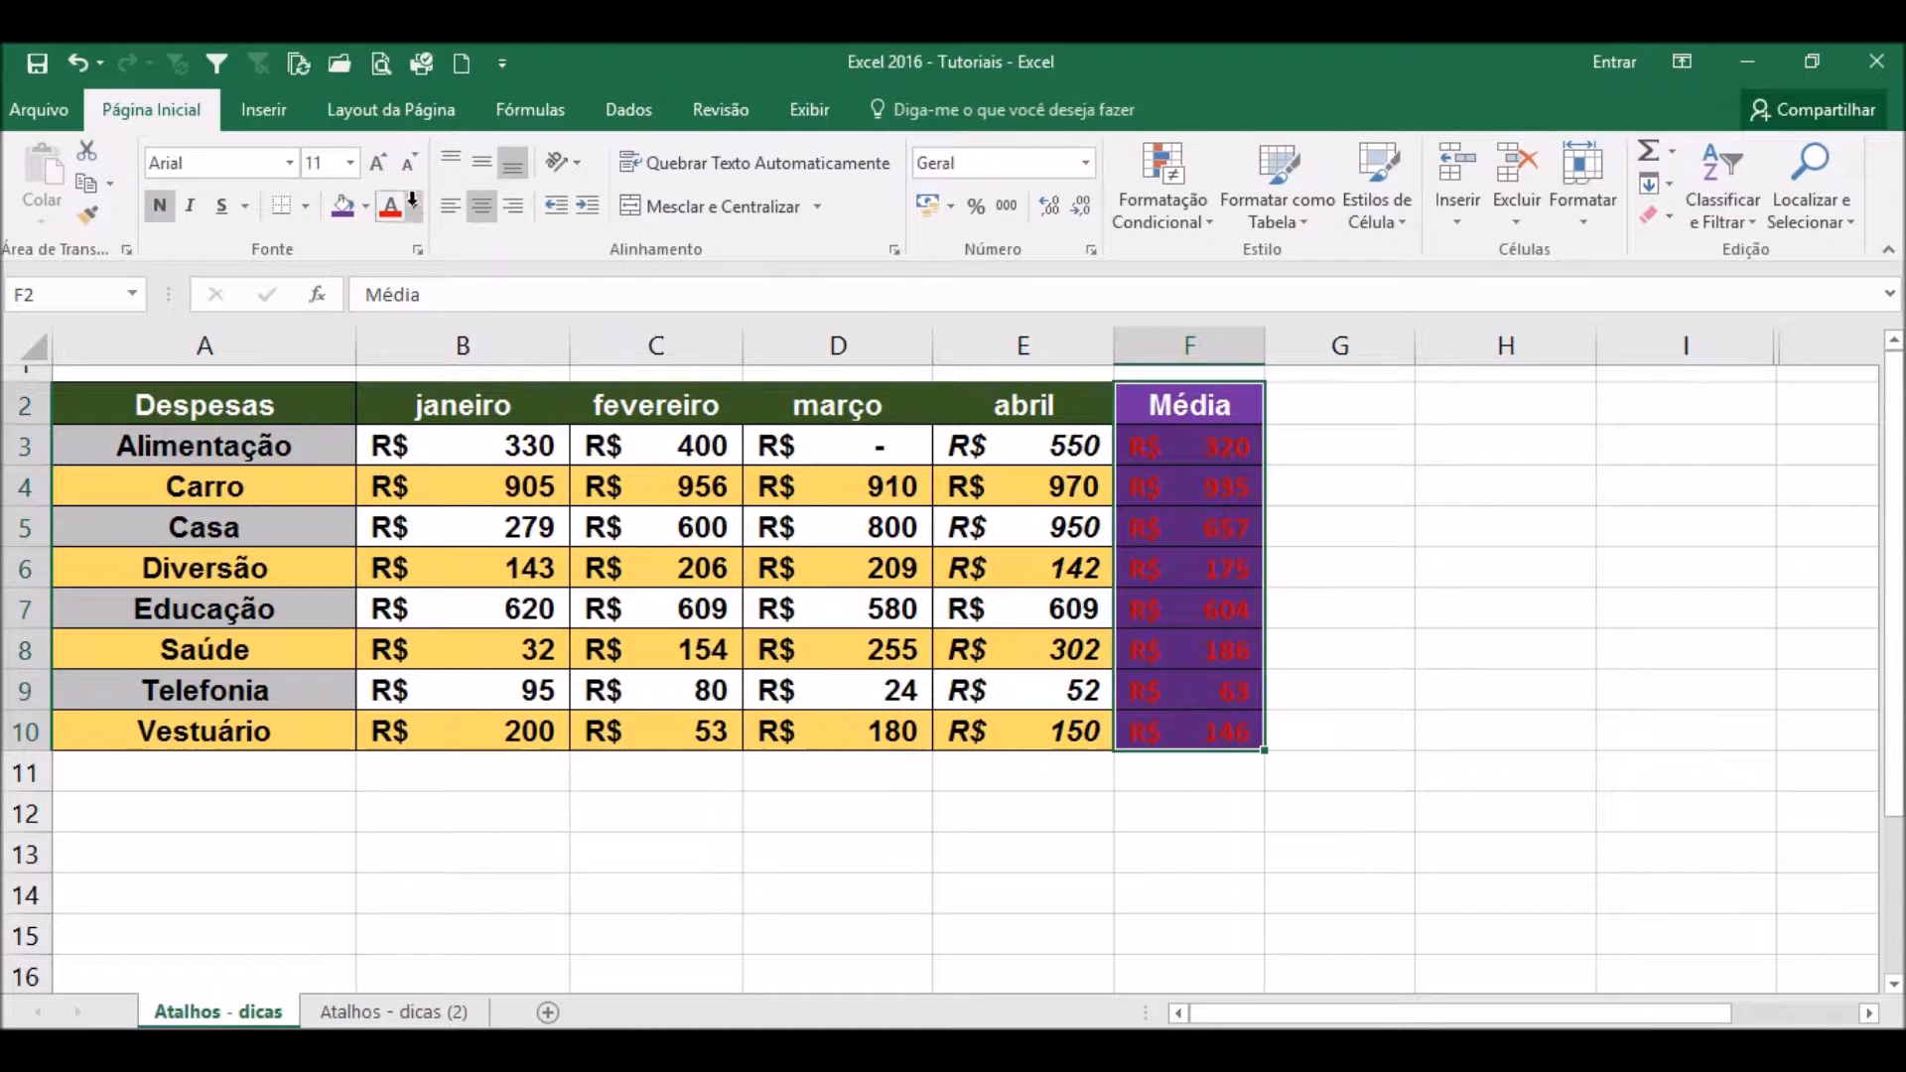
{"action": "left_click", "coordinate": [413, 205]}
{"action": "left_click", "coordinate": [405, 240]}
Extend selections to the table's edges: from C5 to A5, from B5 to B10 and to B2, and from B6 to F6.
{"action": "left_click", "coordinate": [678, 531]}
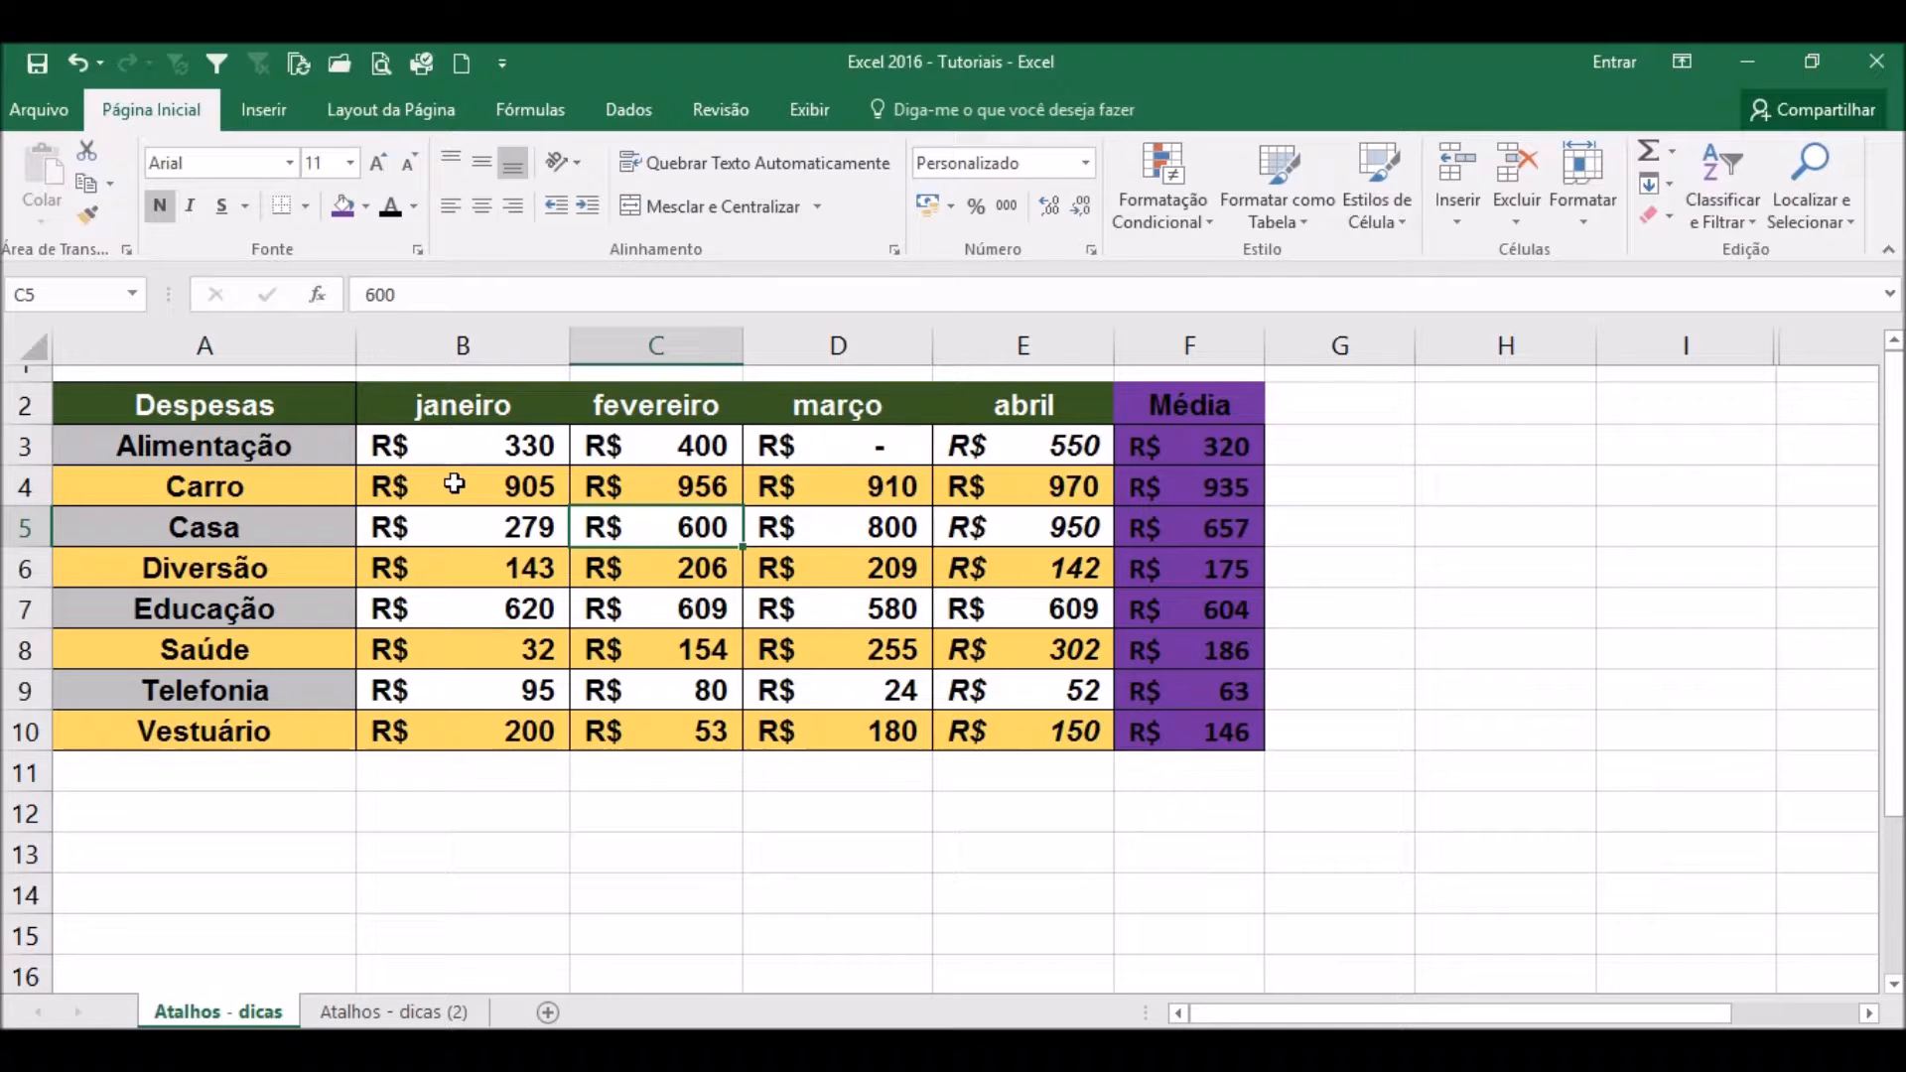
{"action": "key", "text": "ctrl+shift+Left"}
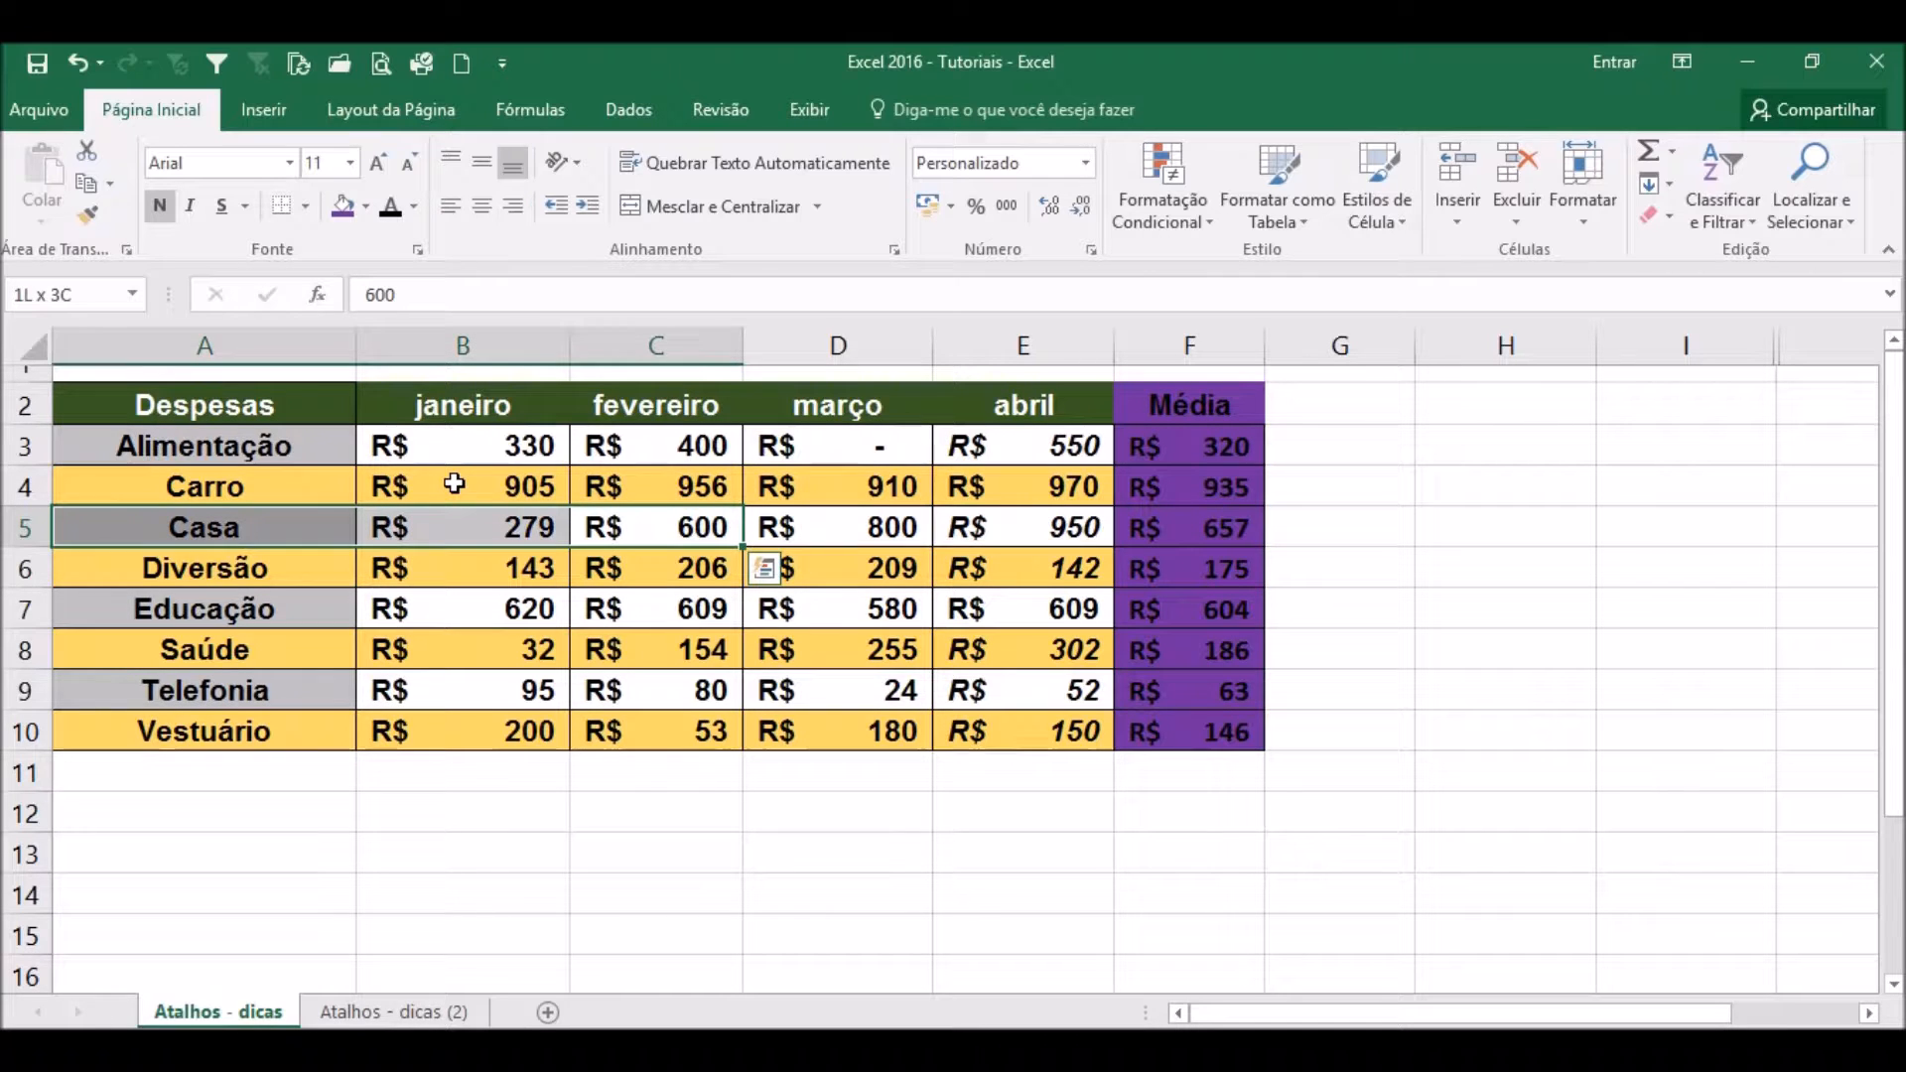
{"action": "key", "text": "Left"}
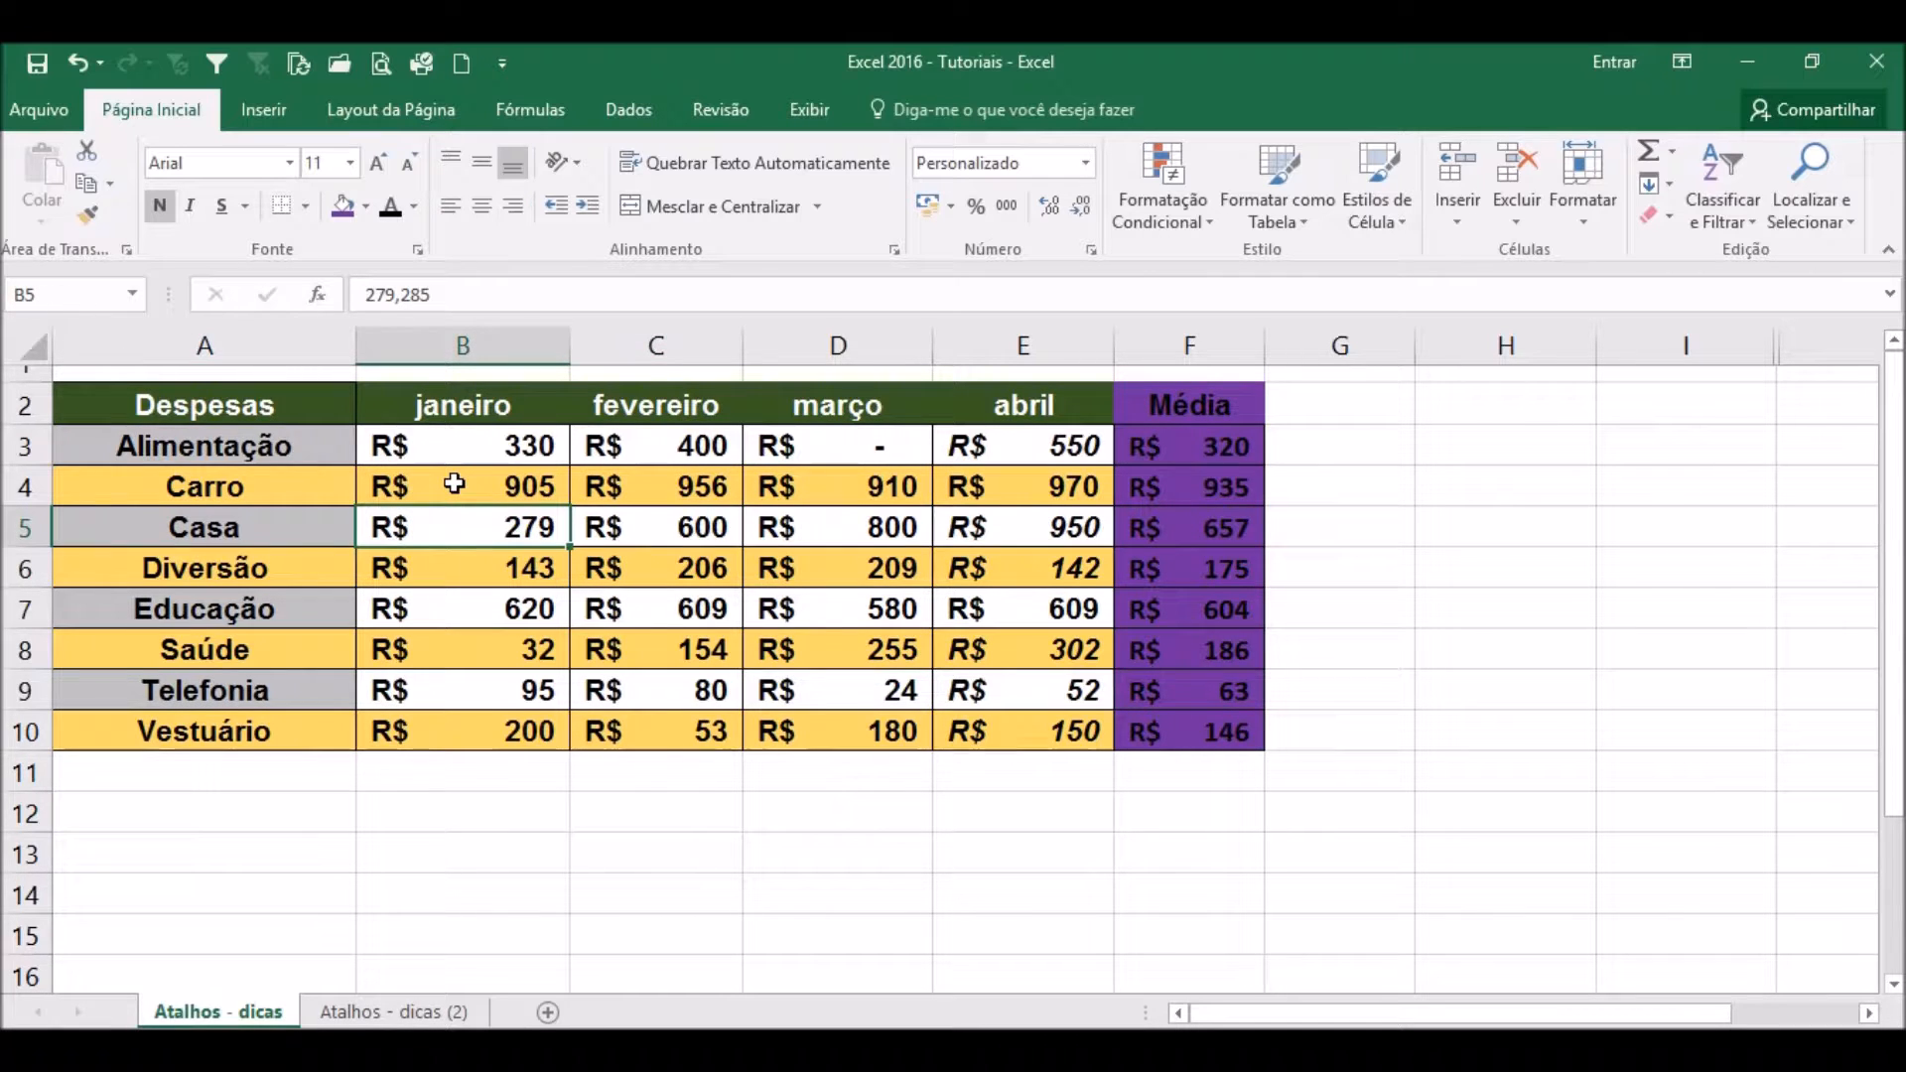
{"action": "key", "text": "ctrl+shift+Down"}
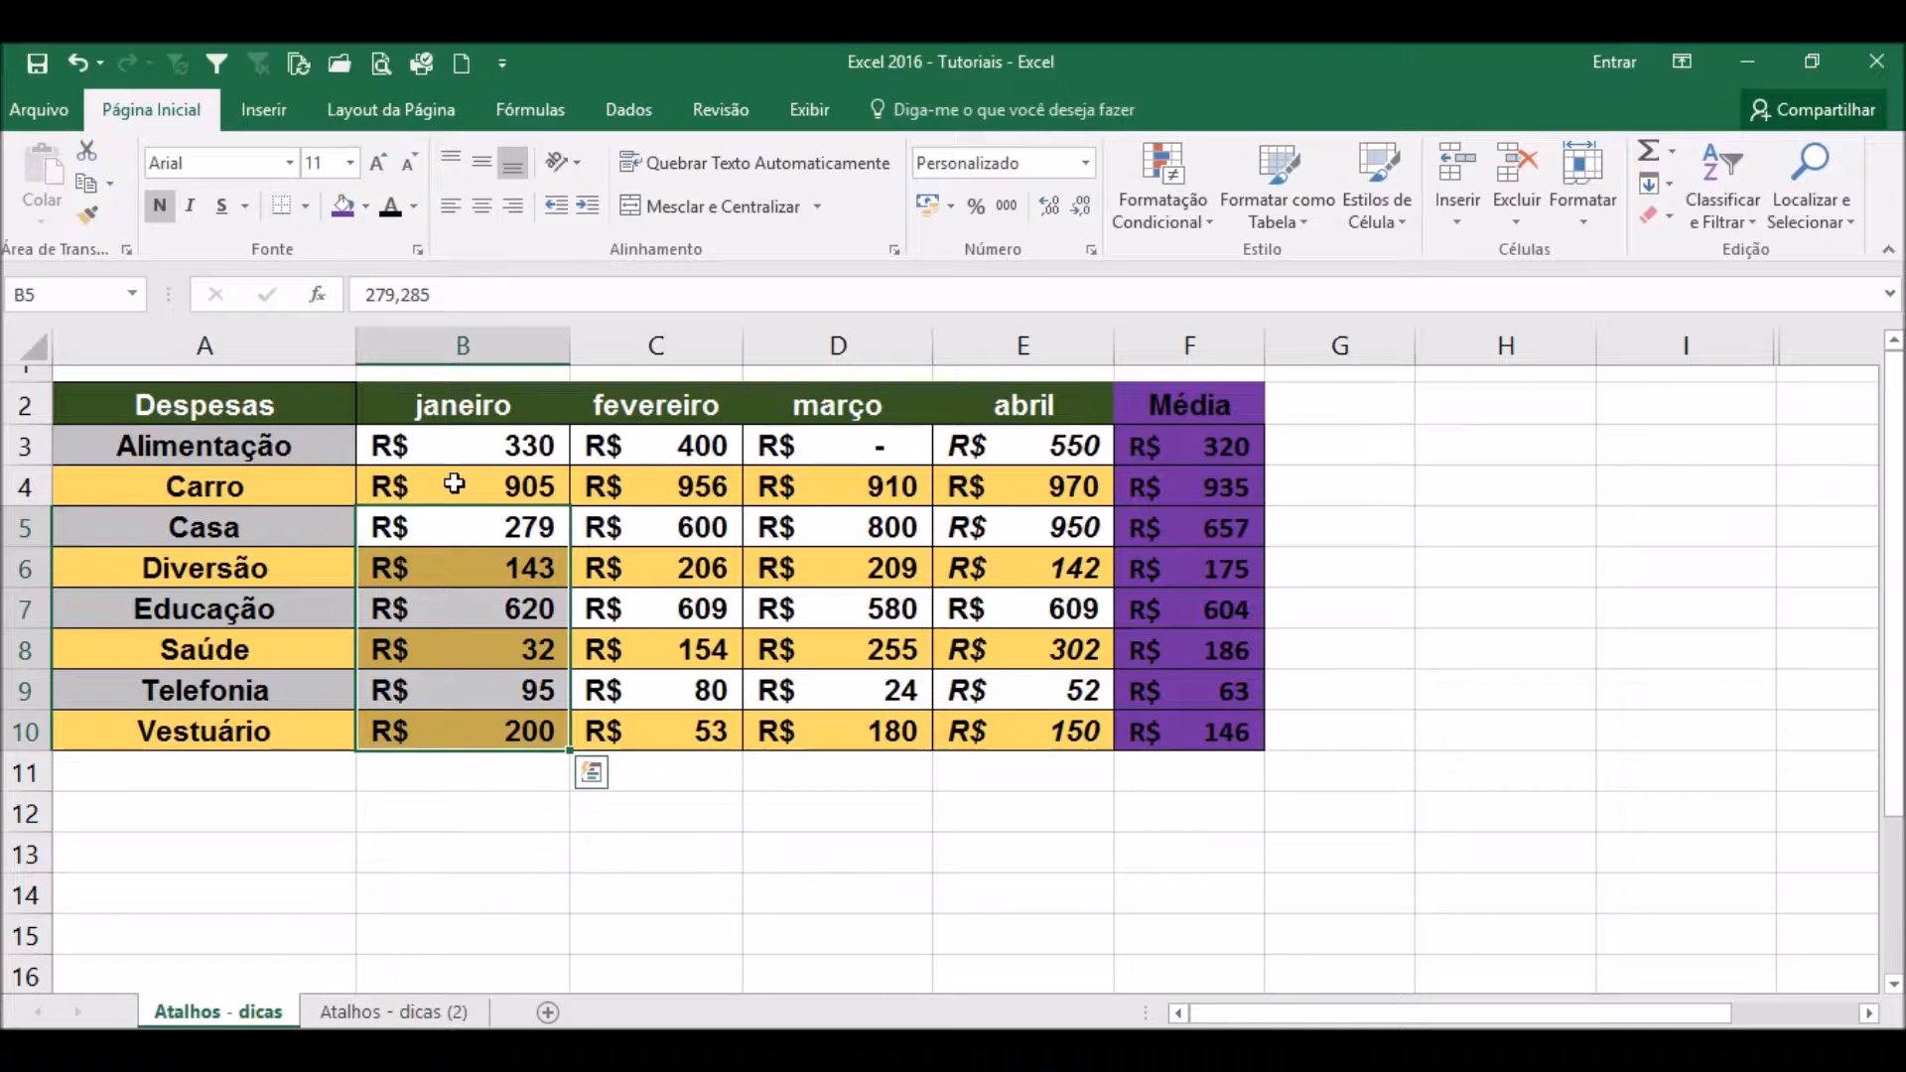
{"action": "key", "text": "ctrl+shift+Up"}
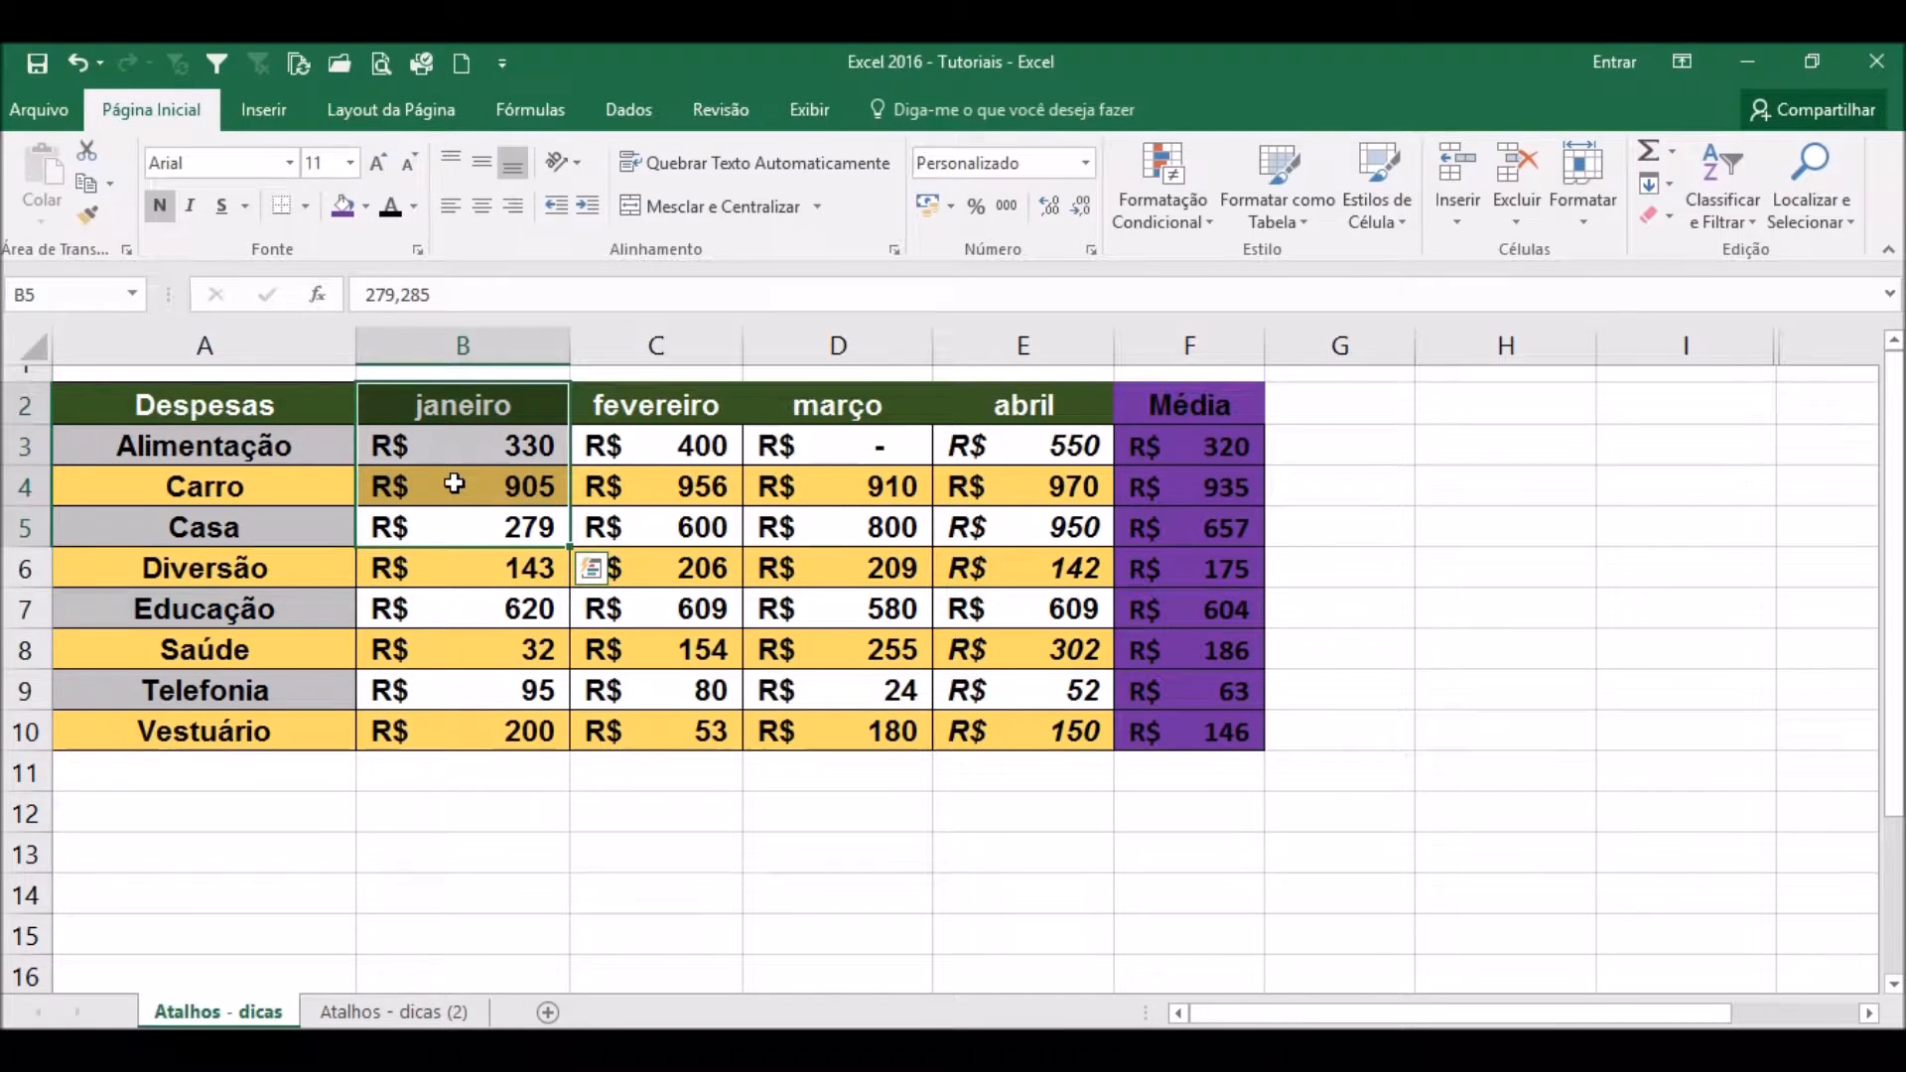
{"action": "key", "text": "Down"}
{"action": "key", "text": "ctrl+shift+Right"}
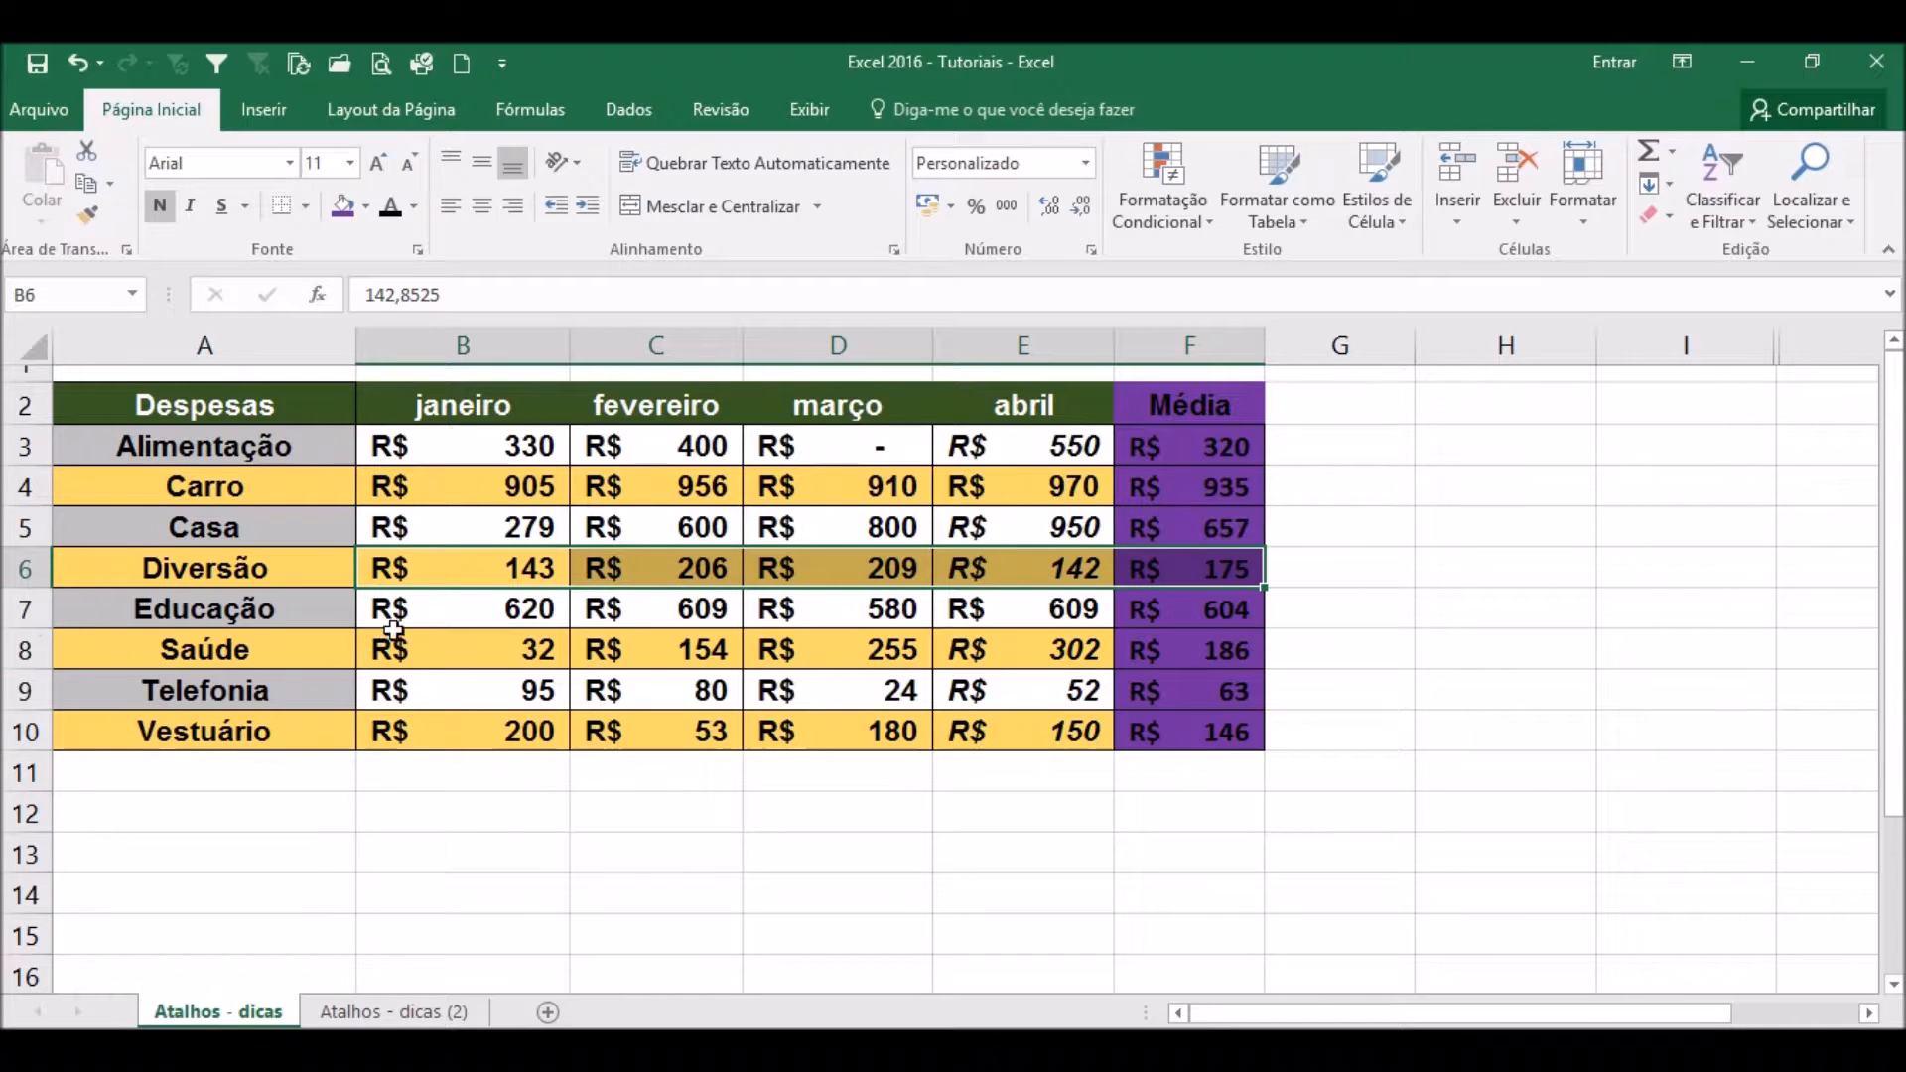
Select the entire fevereiro column (C) and the entire abril column (E) in turn, then return to the Casa cell A5.
{"action": "left_click", "coordinate": [482, 608]}
{"action": "left_click", "coordinate": [665, 568]}
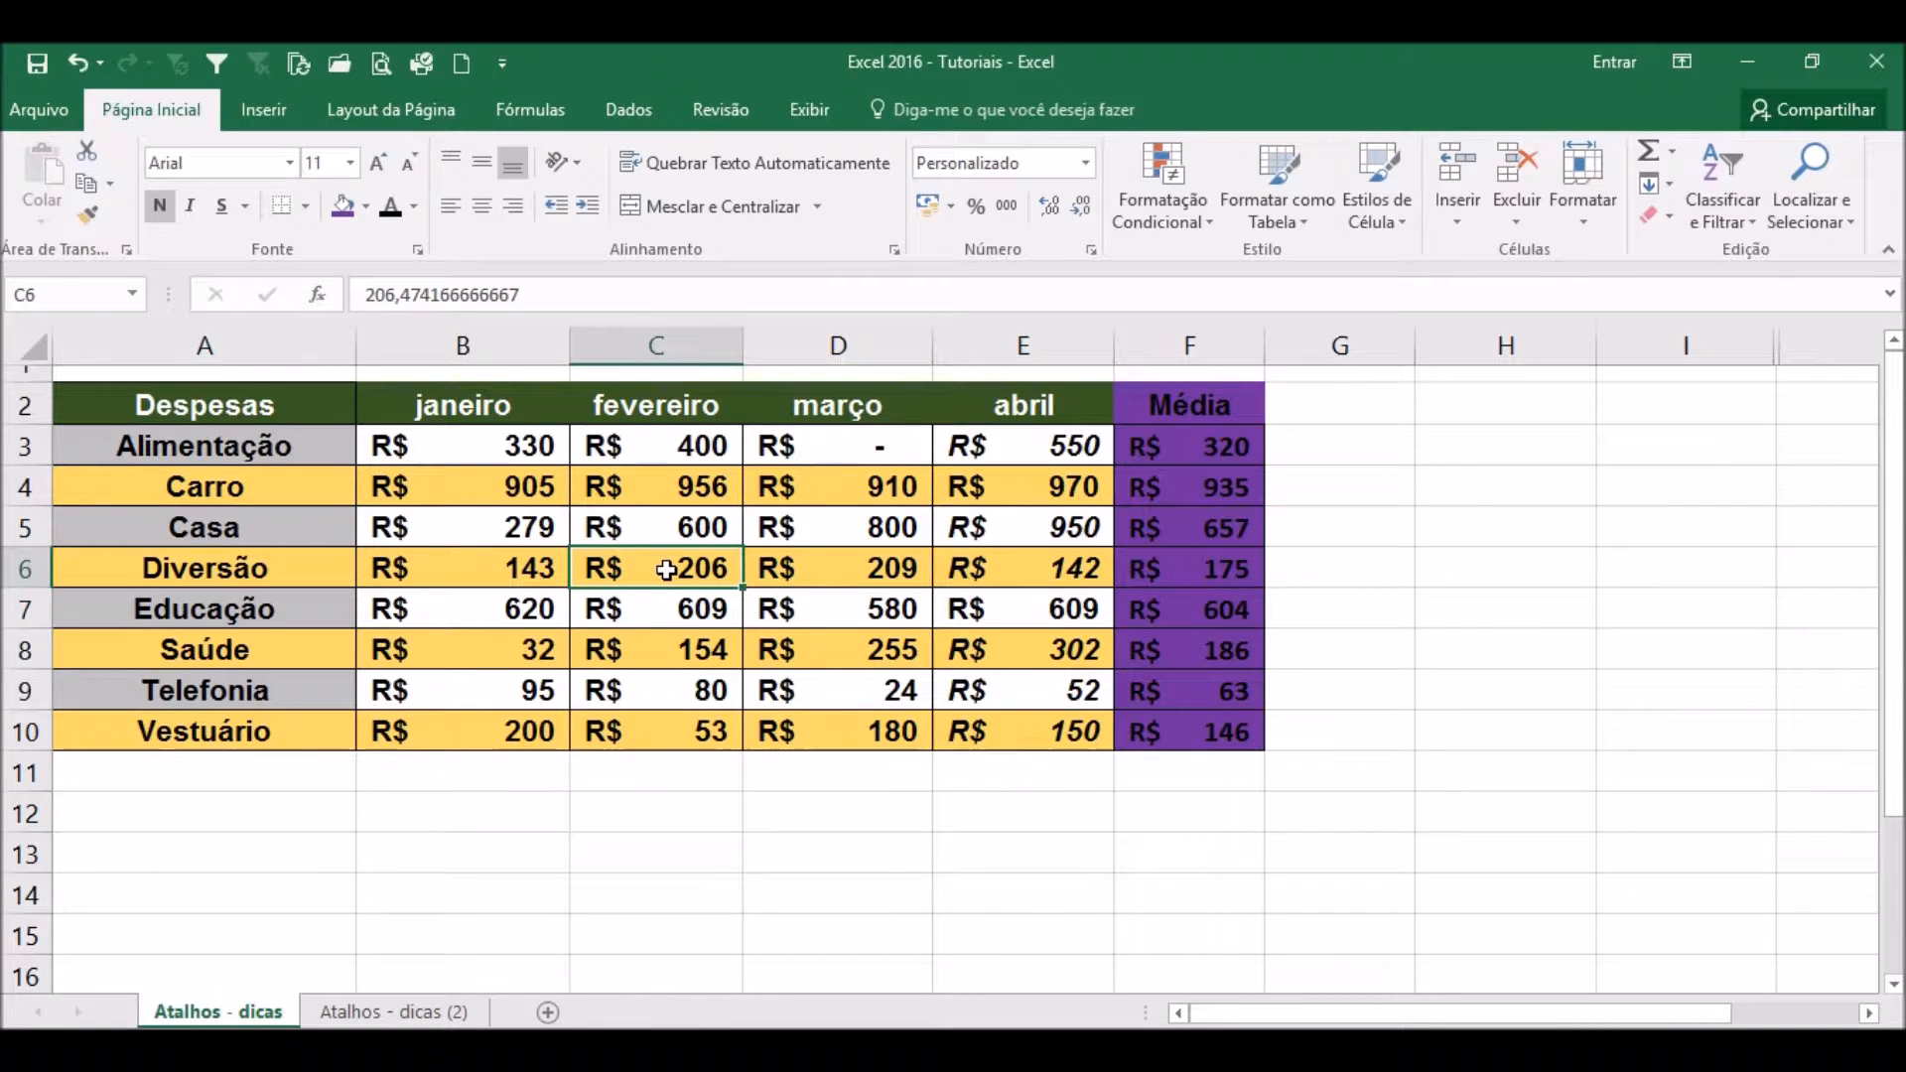
{"action": "key", "text": "ctrl+space"}
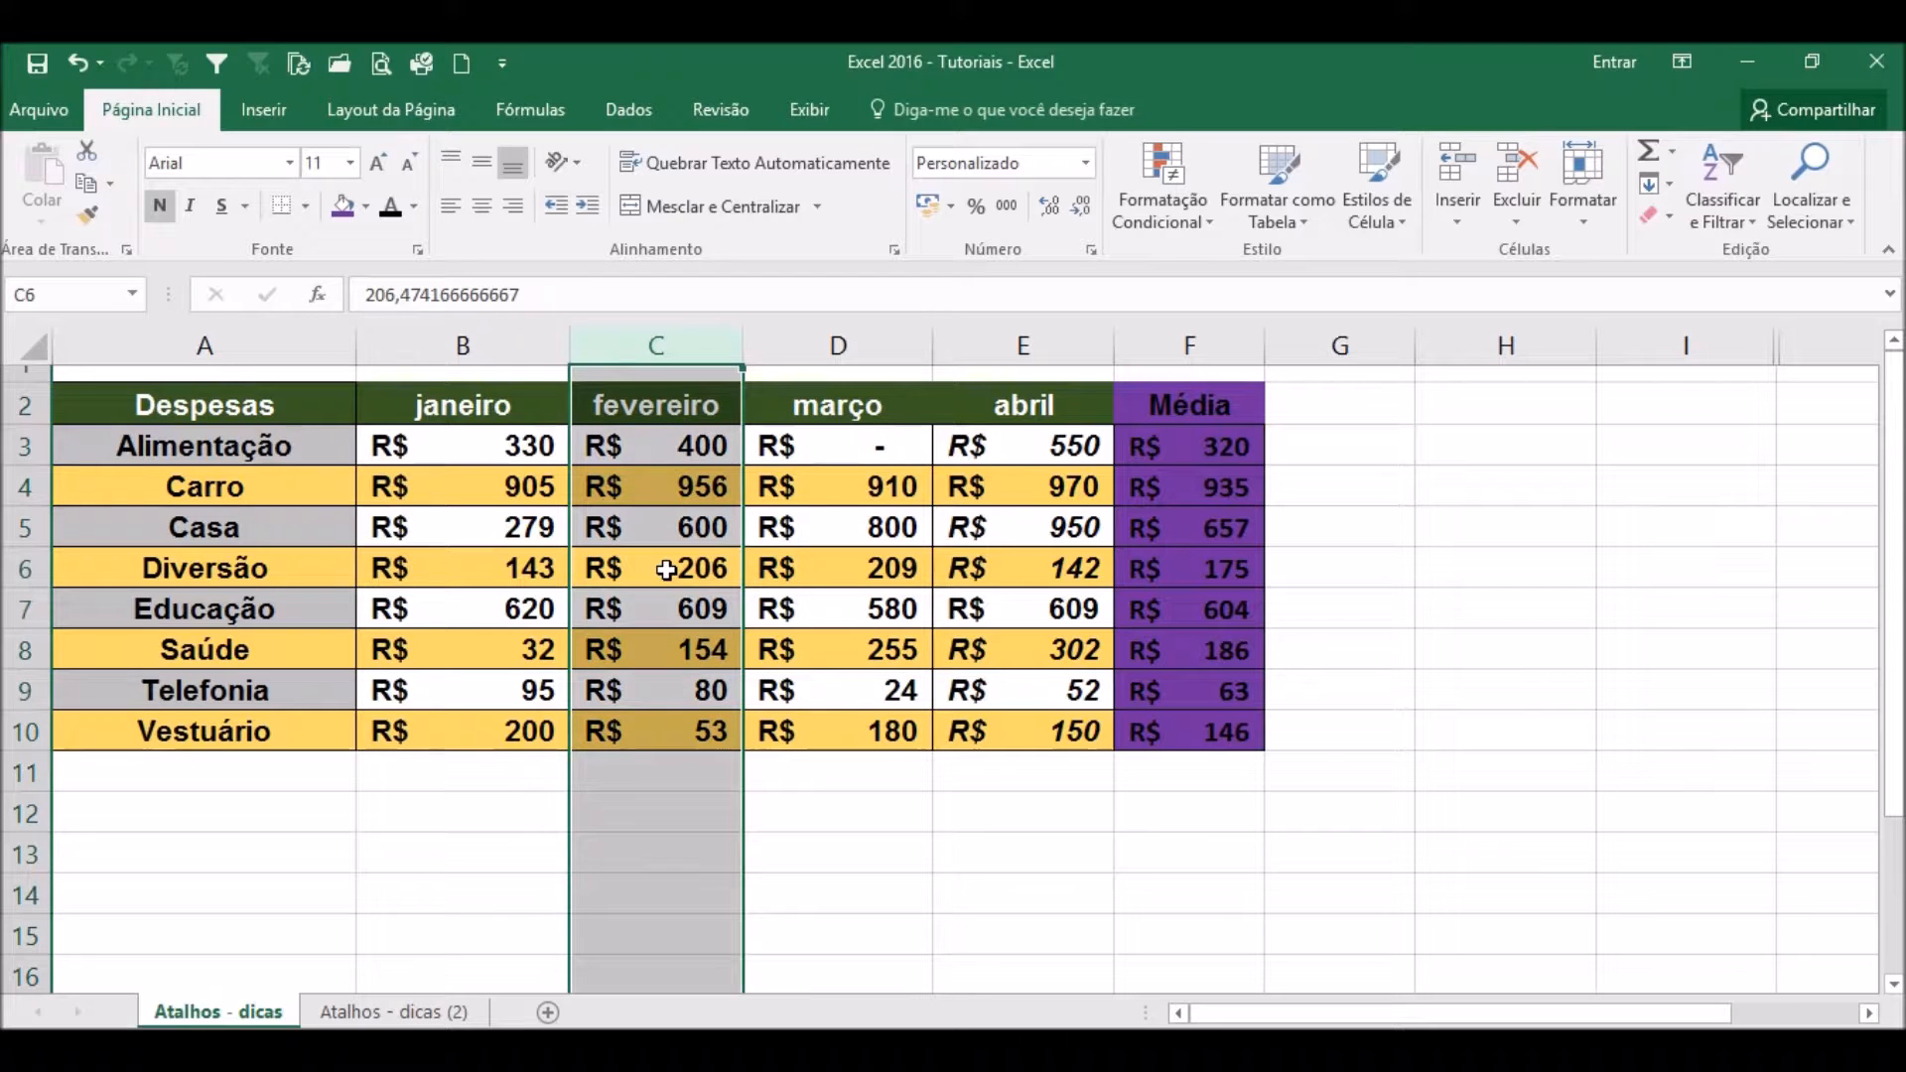
{"action": "left_click", "coordinate": [1061, 569]}
{"action": "key", "text": "ctrl+space"}
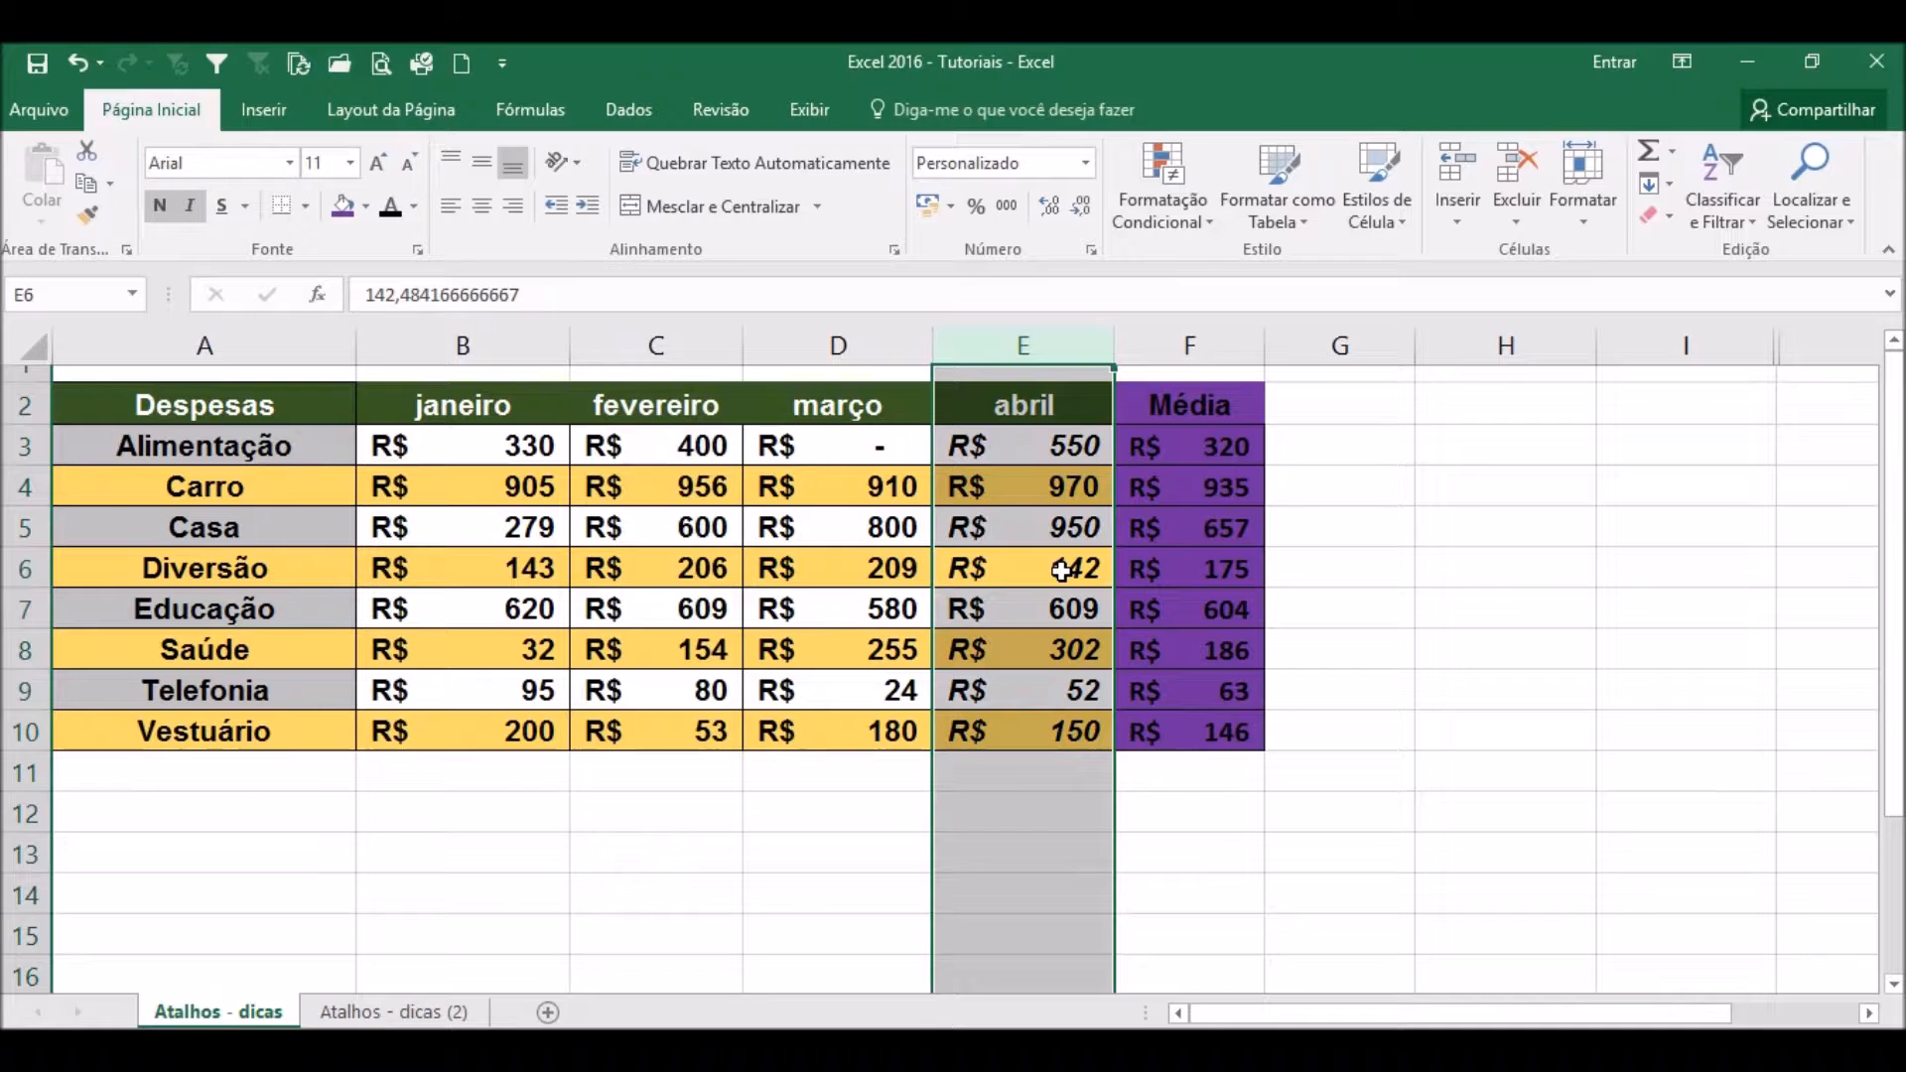
{"action": "left_click", "coordinate": [270, 545]}
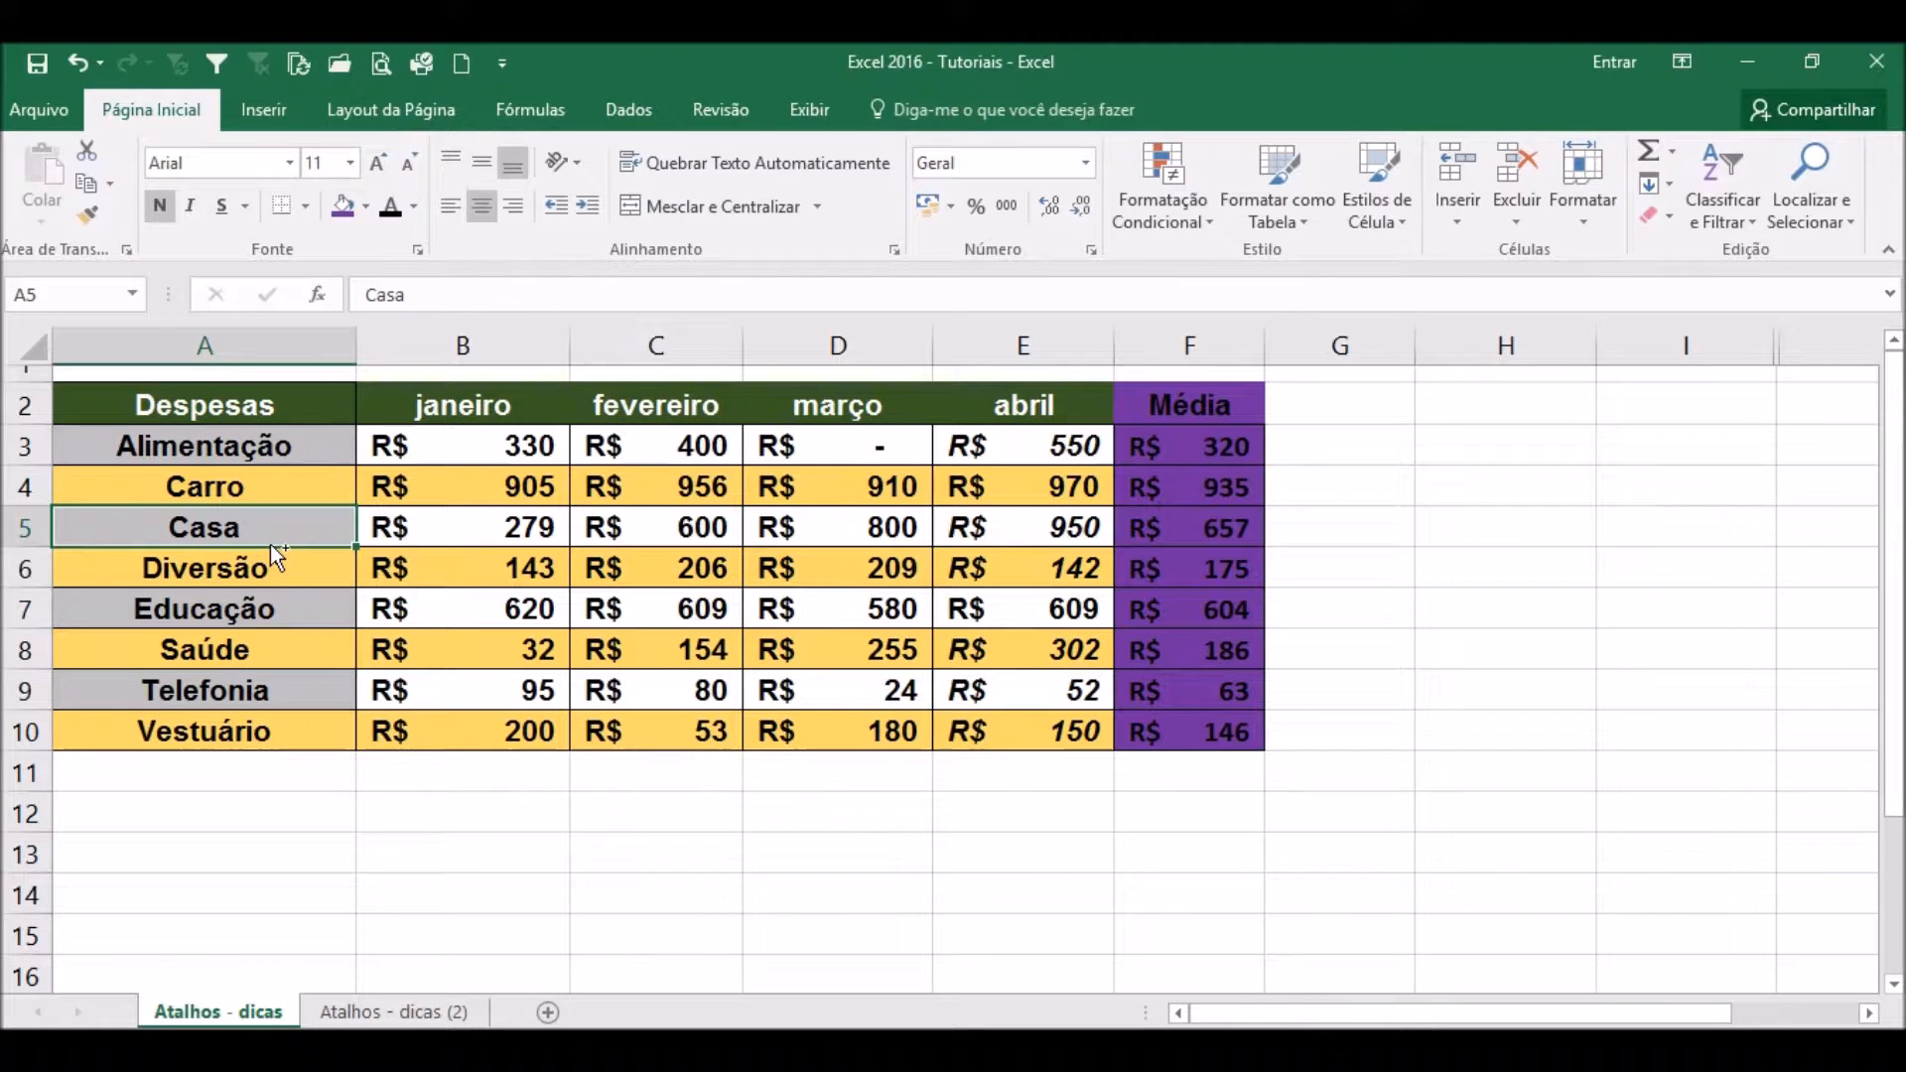
Select the entire Despesas column (A), followed by the entire rows of Diversão, Telefonia, Alimentação and Diversão again in turn.
{"action": "key", "text": "ctrl+space"}
{"action": "left_click", "coordinate": [481, 568]}
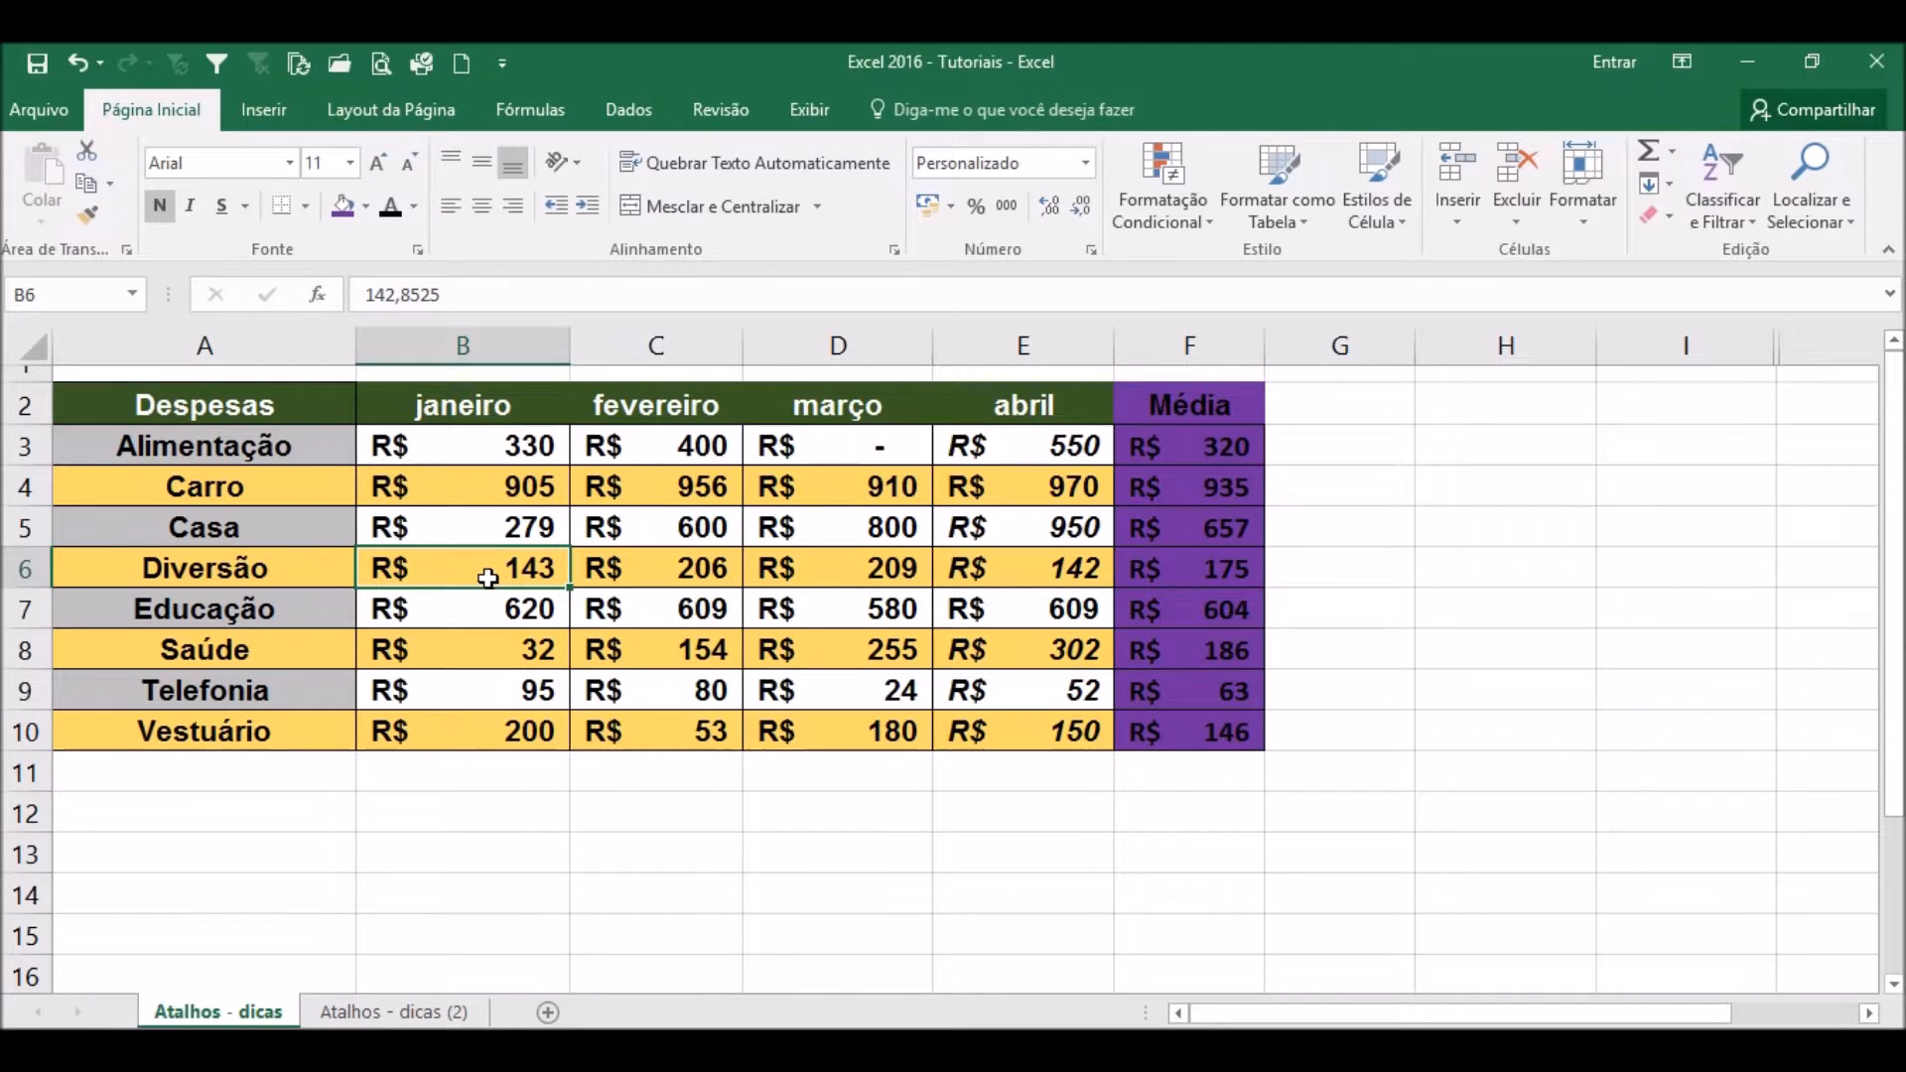
{"action": "key", "text": "shift+space"}
{"action": "left_click", "coordinate": [286, 675]}
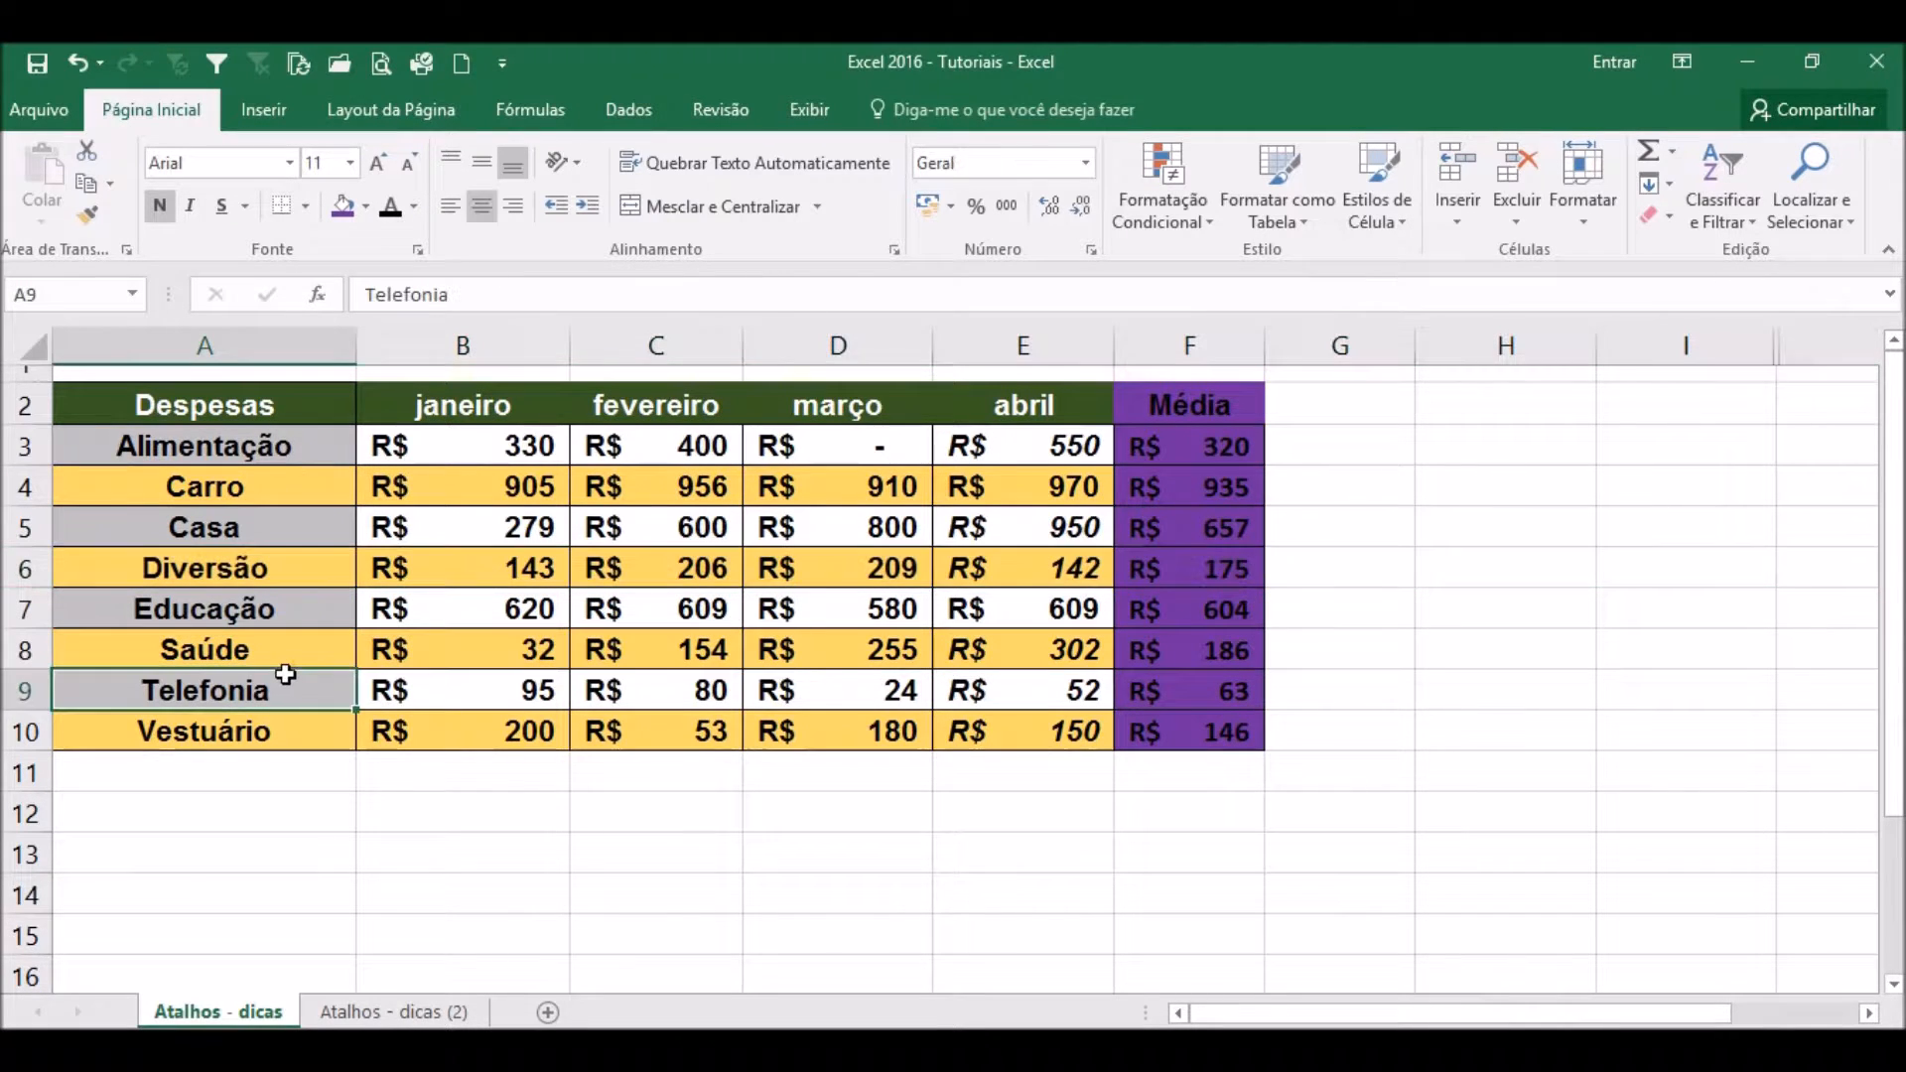
{"action": "key", "text": "shift+space"}
{"action": "left_click", "coordinate": [140, 439]}
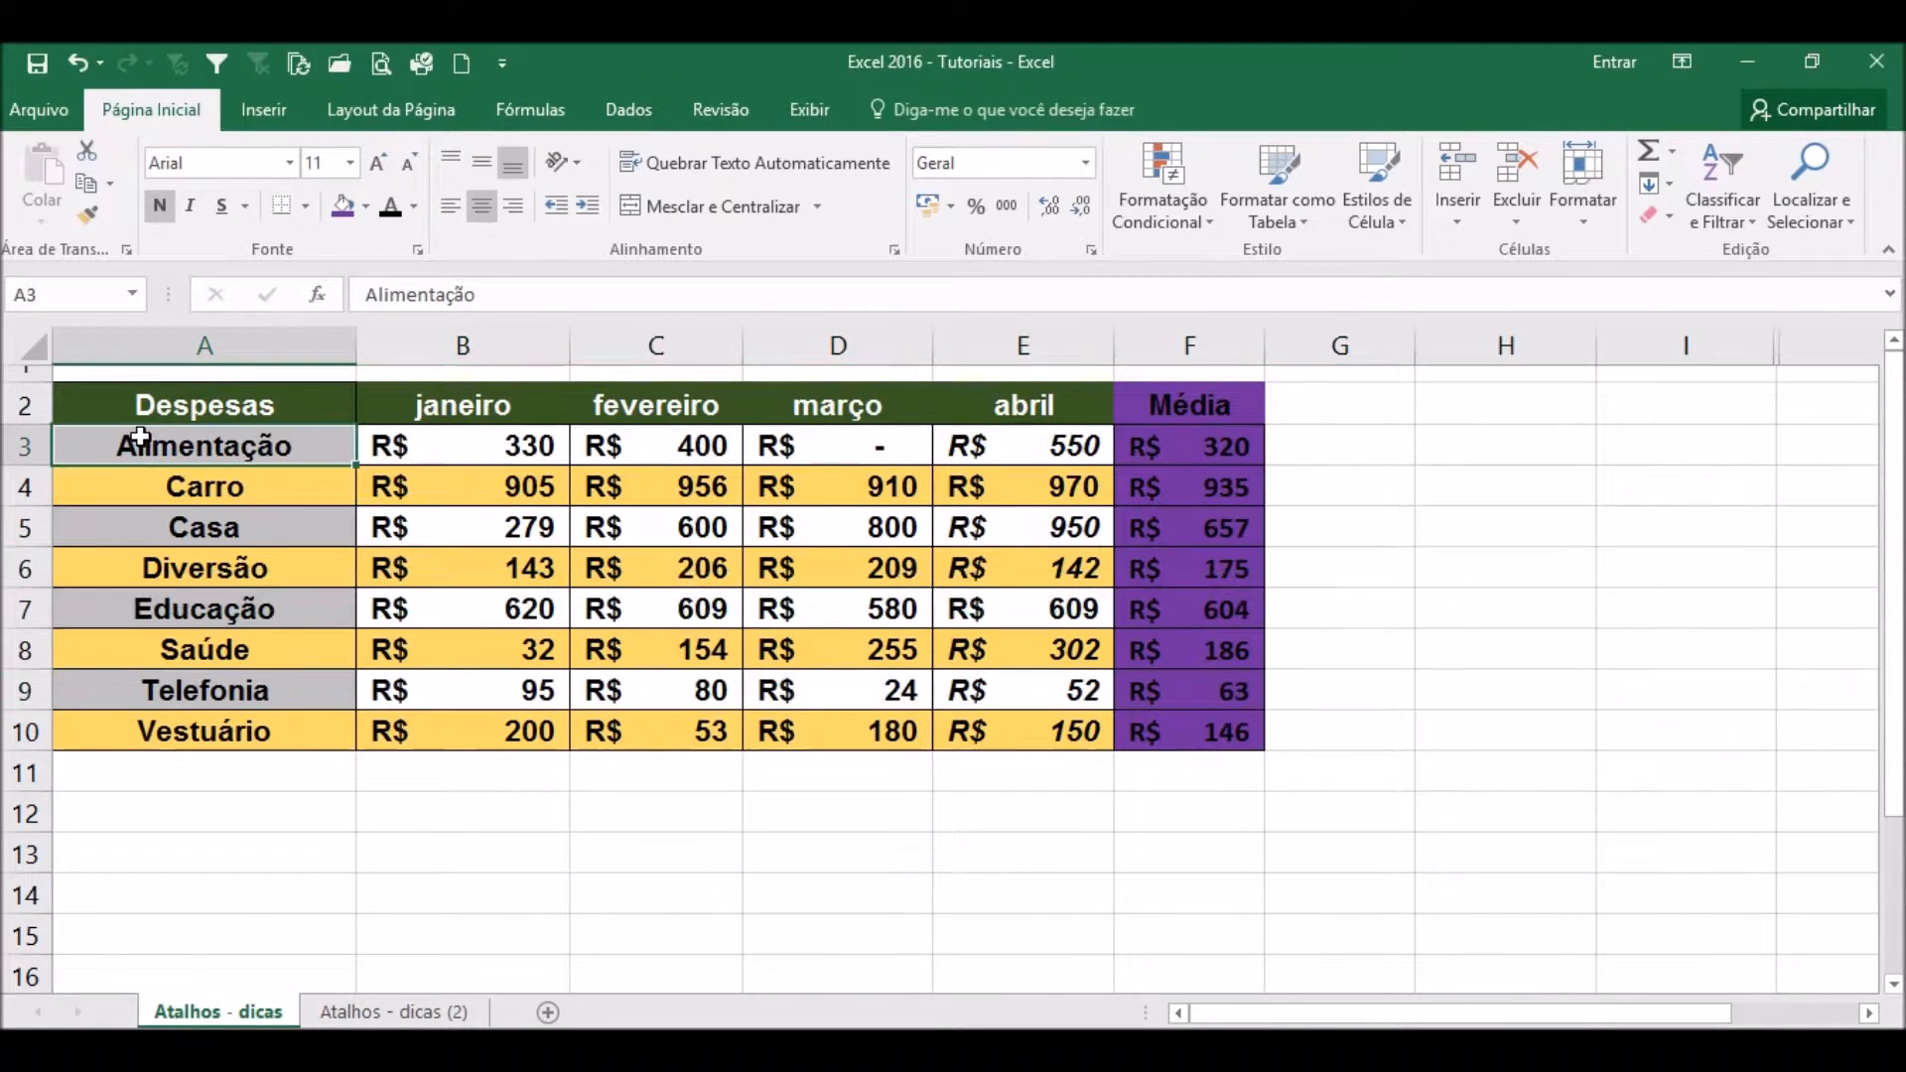
{"action": "key", "text": "shift+space"}
{"action": "left_click", "coordinate": [137, 549]}
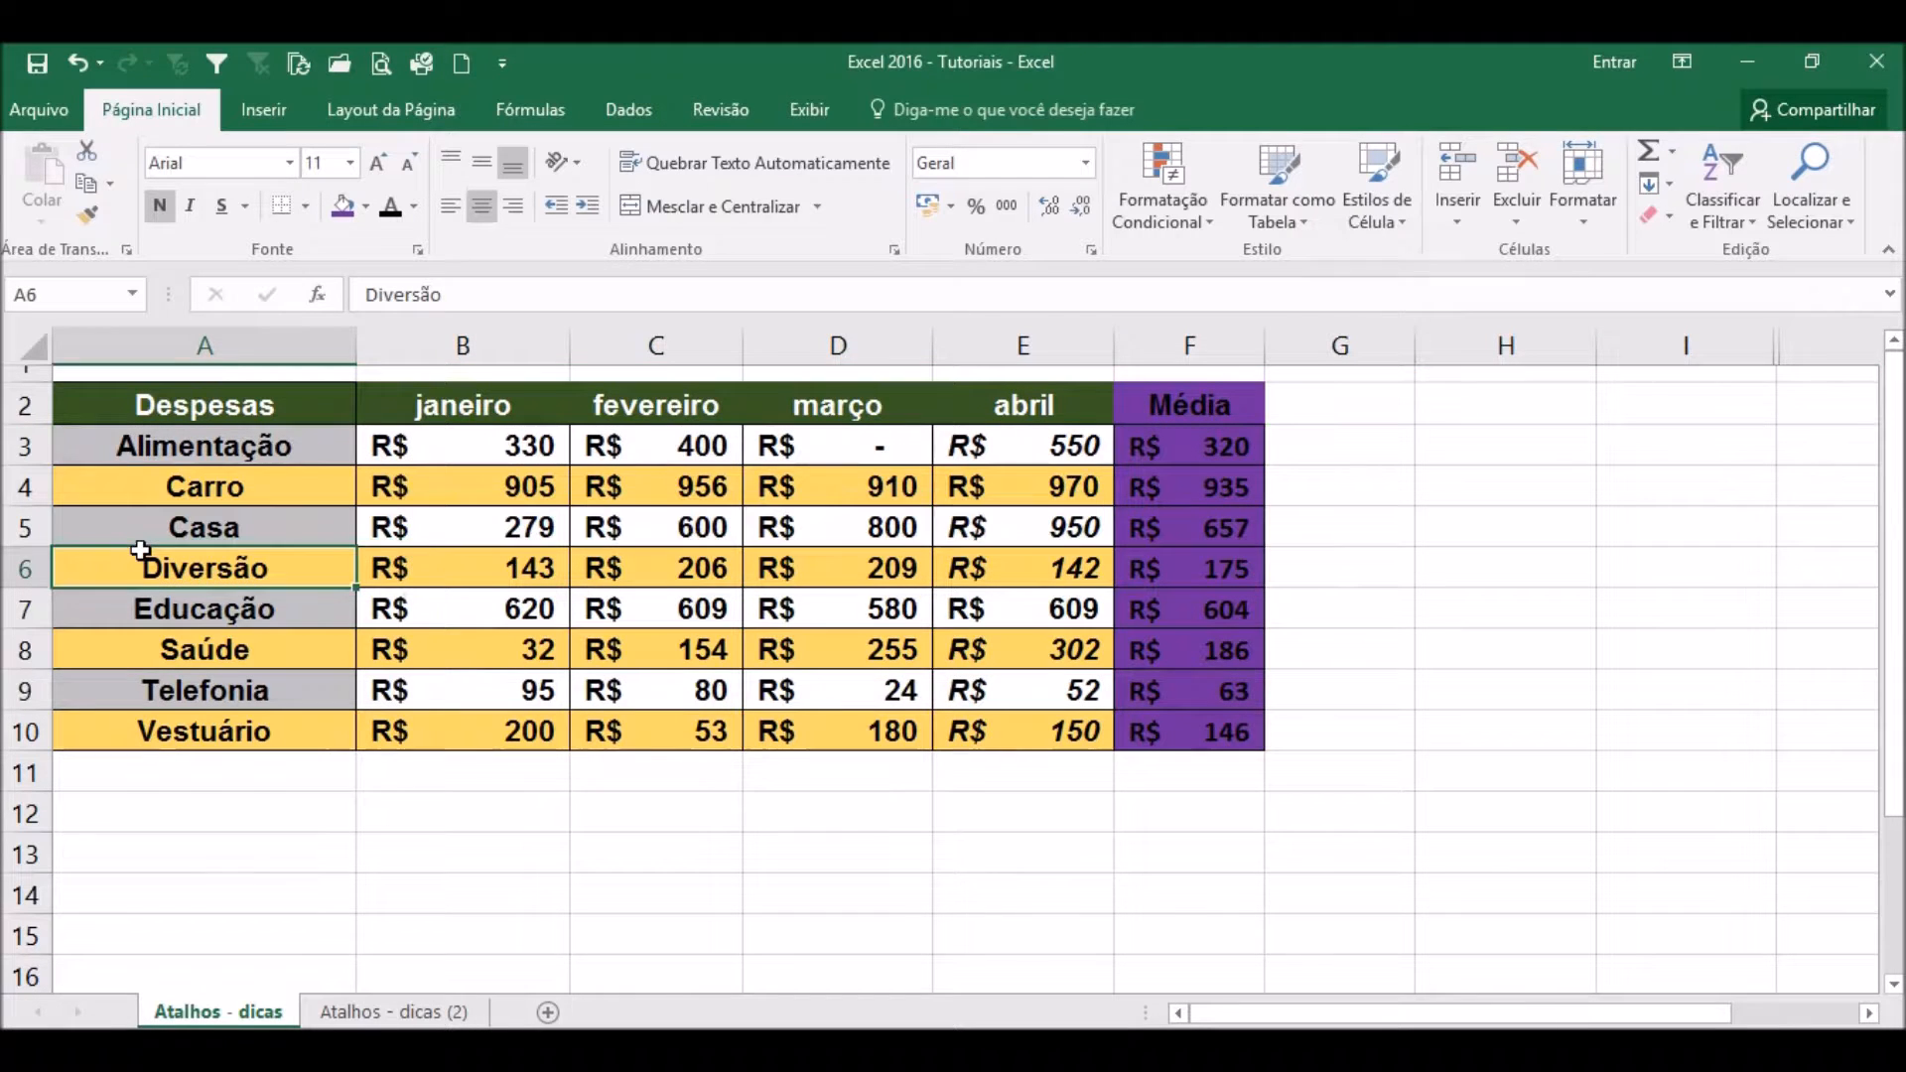
{"action": "key", "text": "shift+space"}
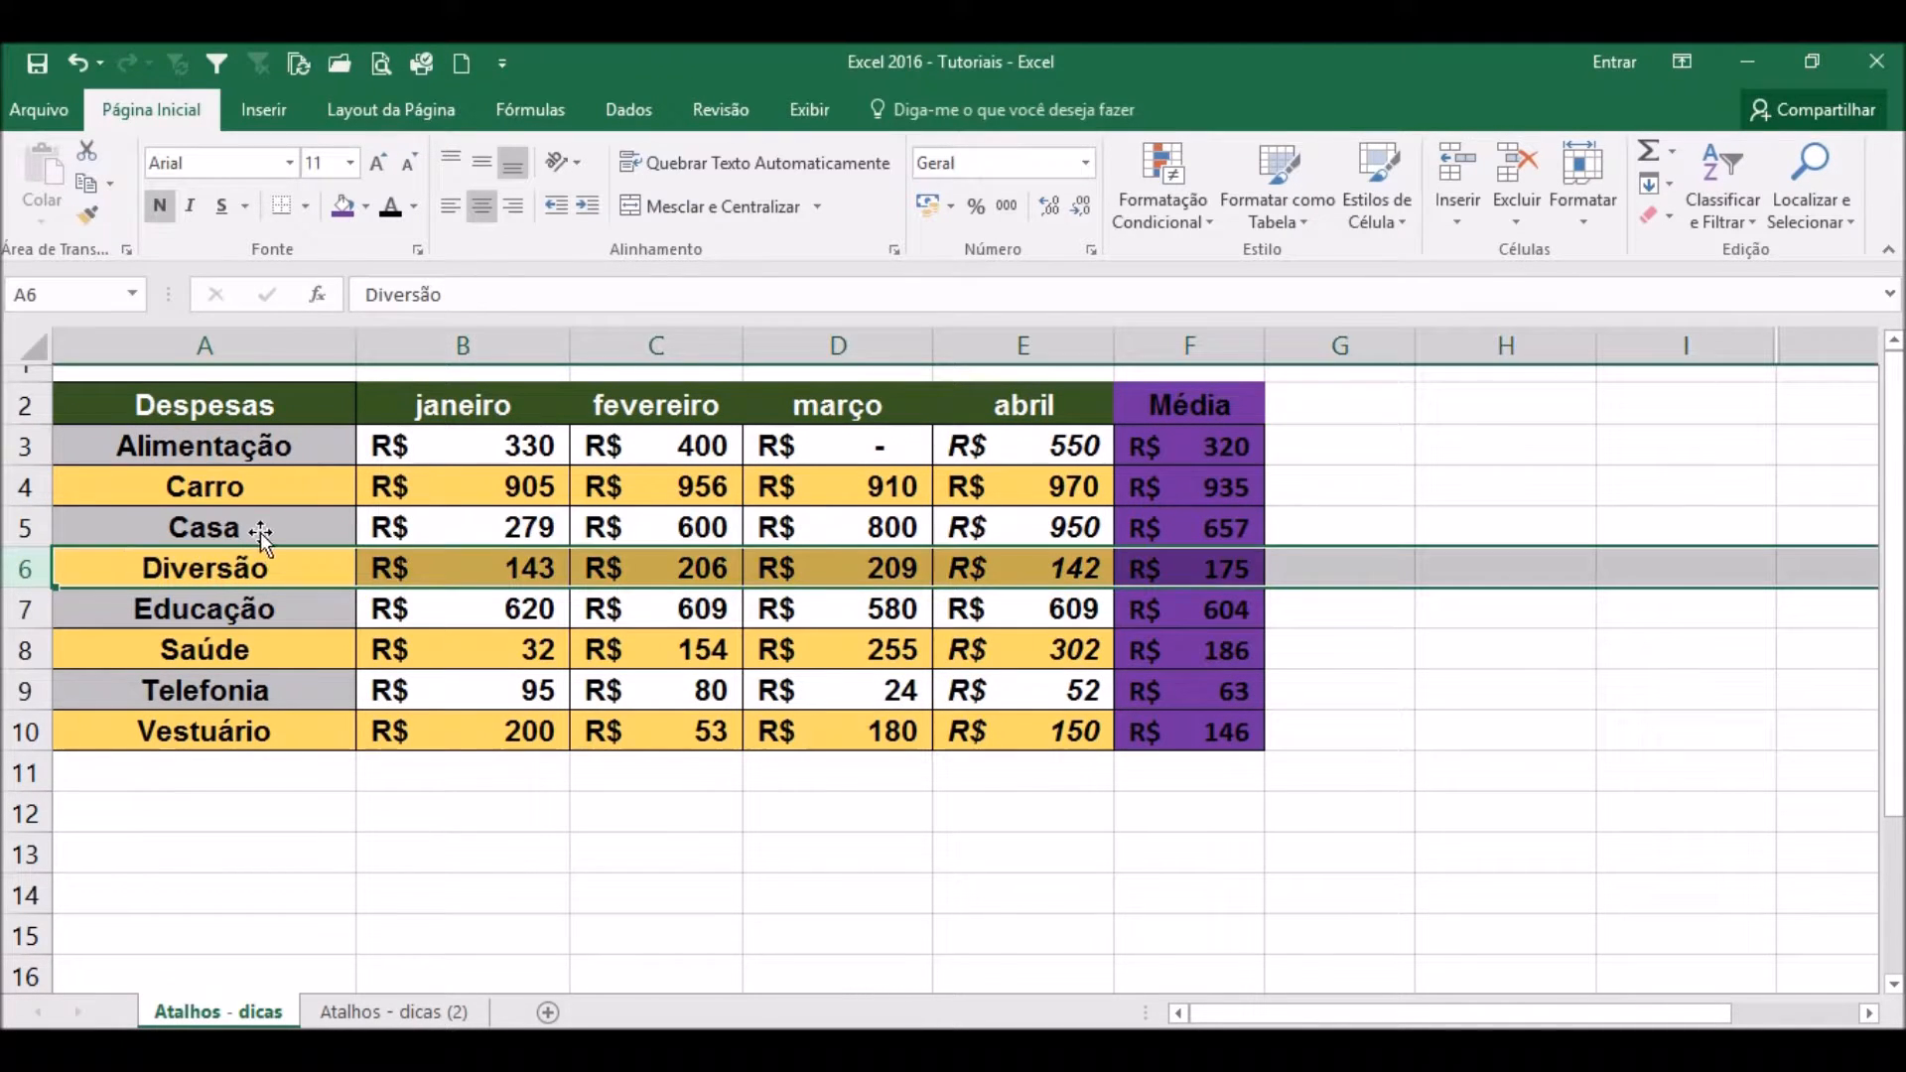
Insert a blank column before the fevereiro column (C), and undo the insertion.
{"action": "left_click", "coordinate": [296, 524]}
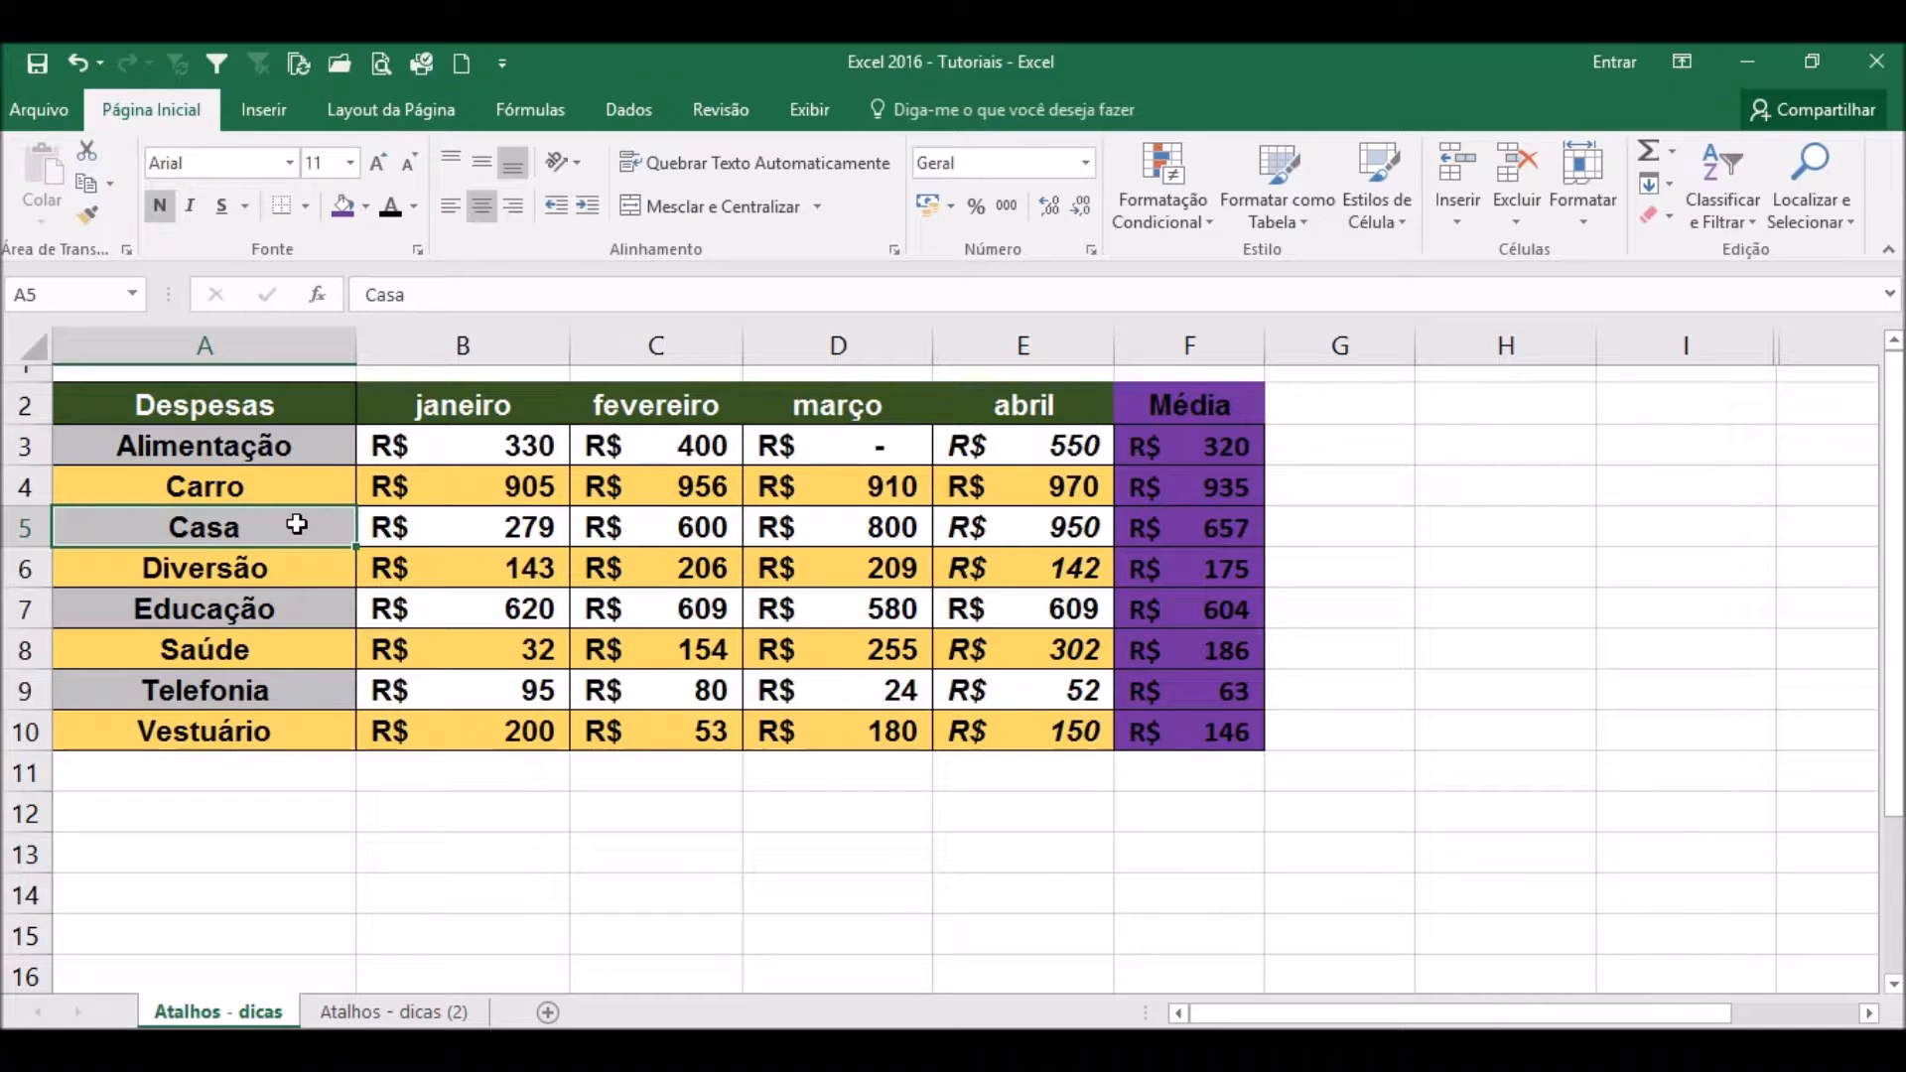
{"action": "left_click", "coordinate": [477, 583]}
{"action": "left_click", "coordinate": [562, 651]}
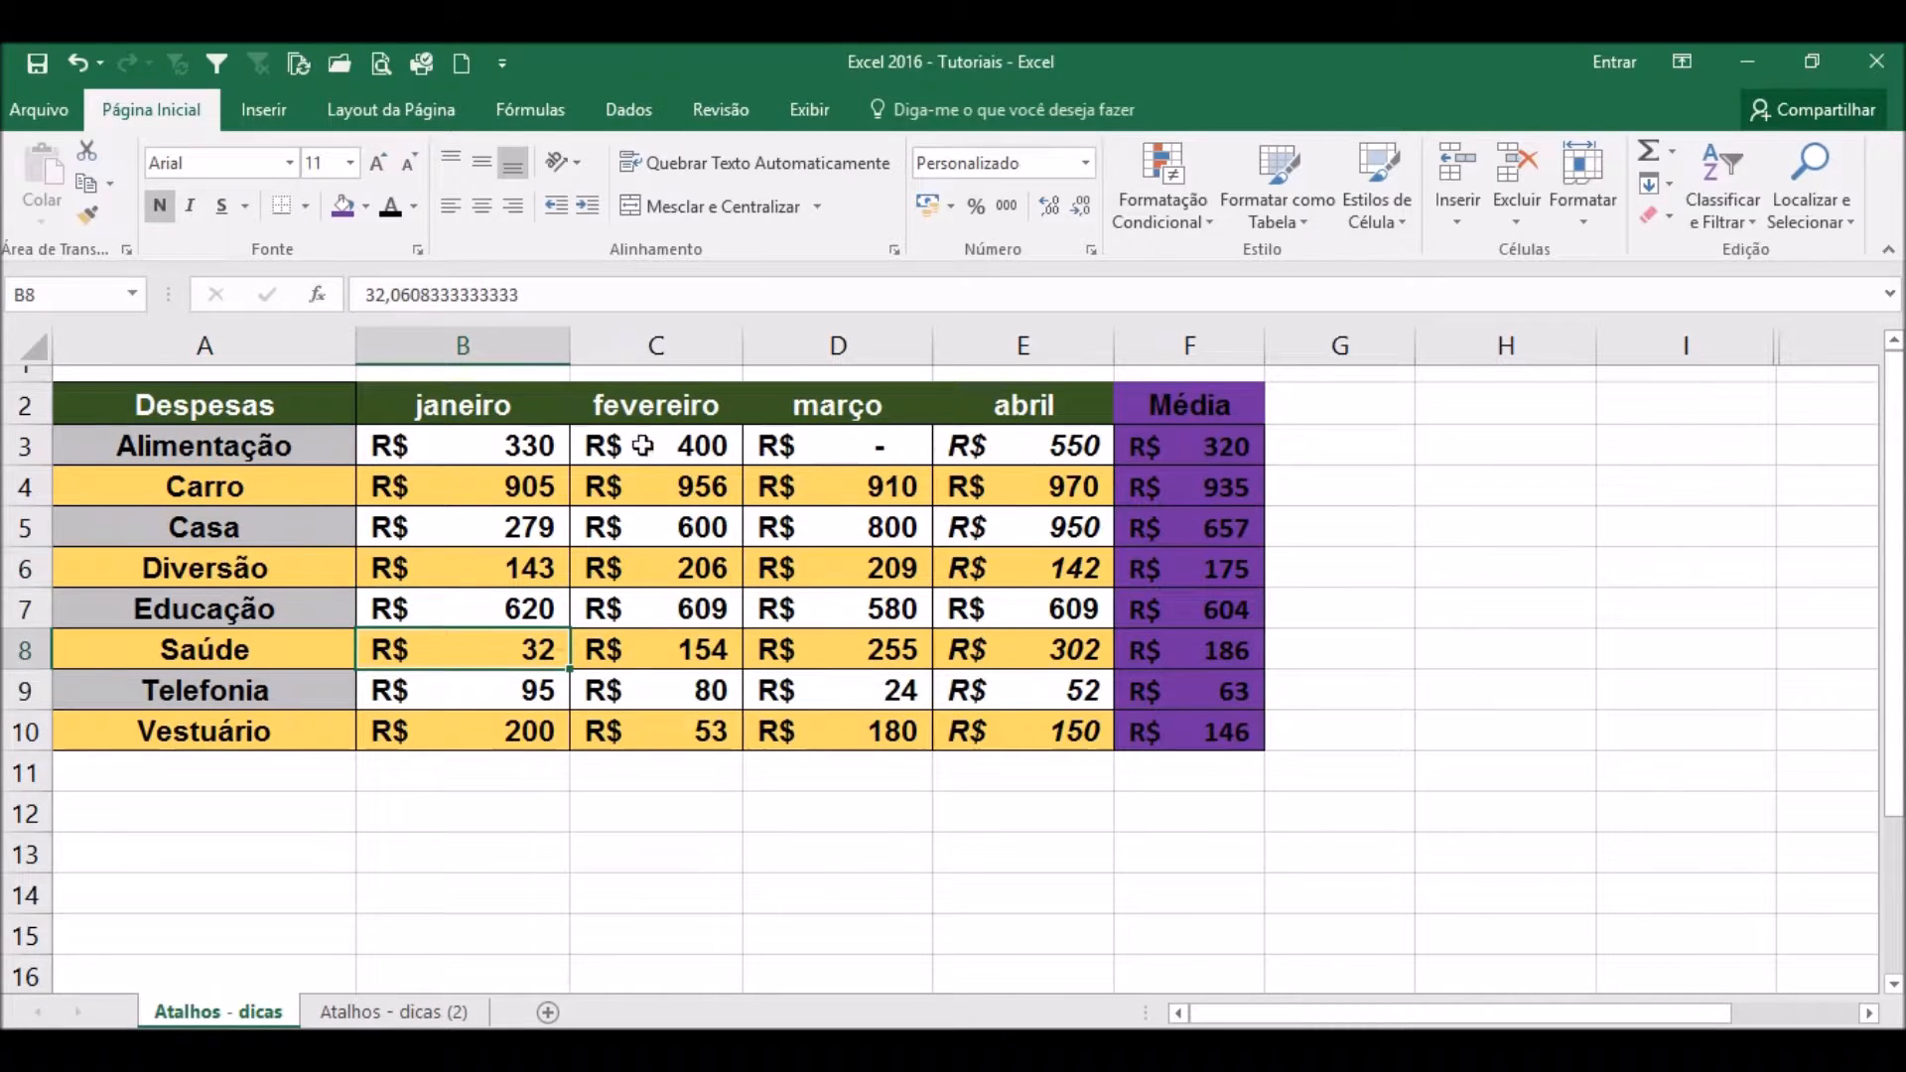
{"action": "left_click", "coordinate": [651, 345]}
{"action": "right_click", "coordinate": [660, 349]}
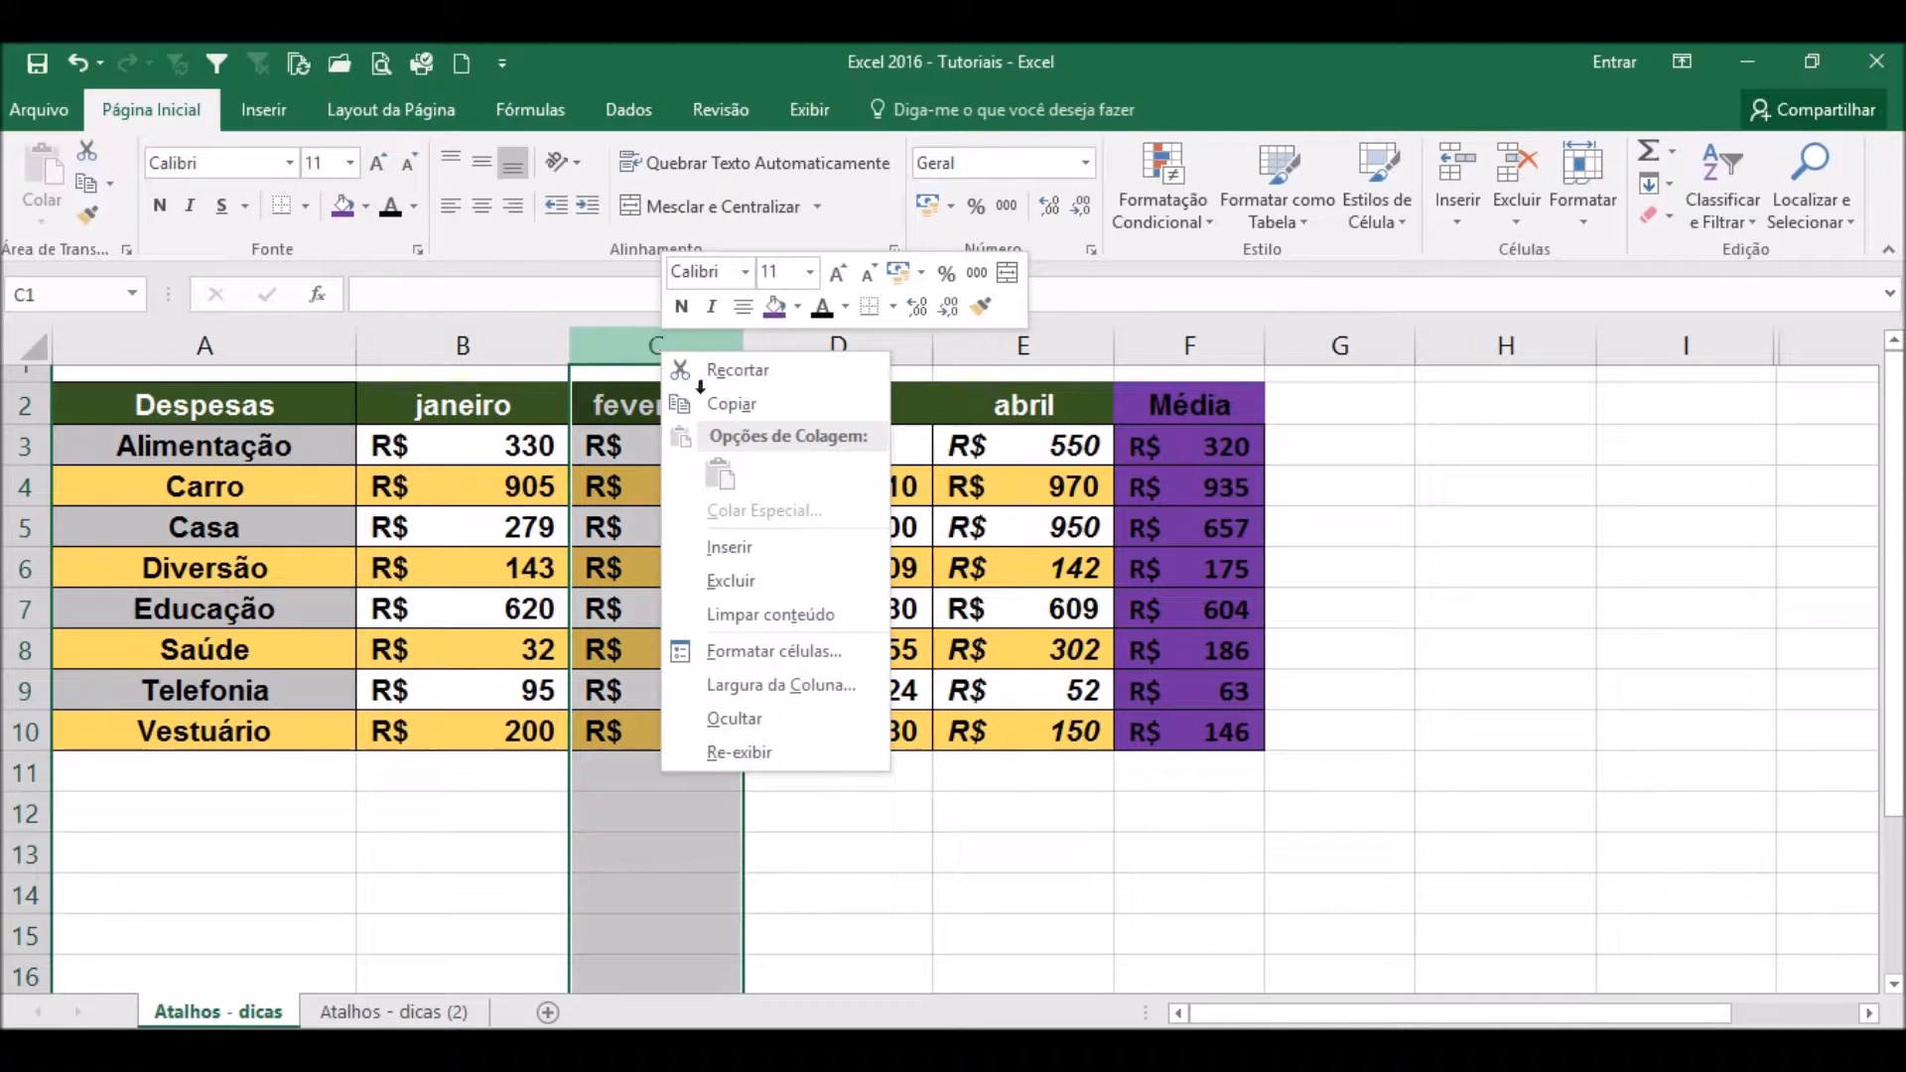
{"action": "left_click", "coordinate": [807, 548]}
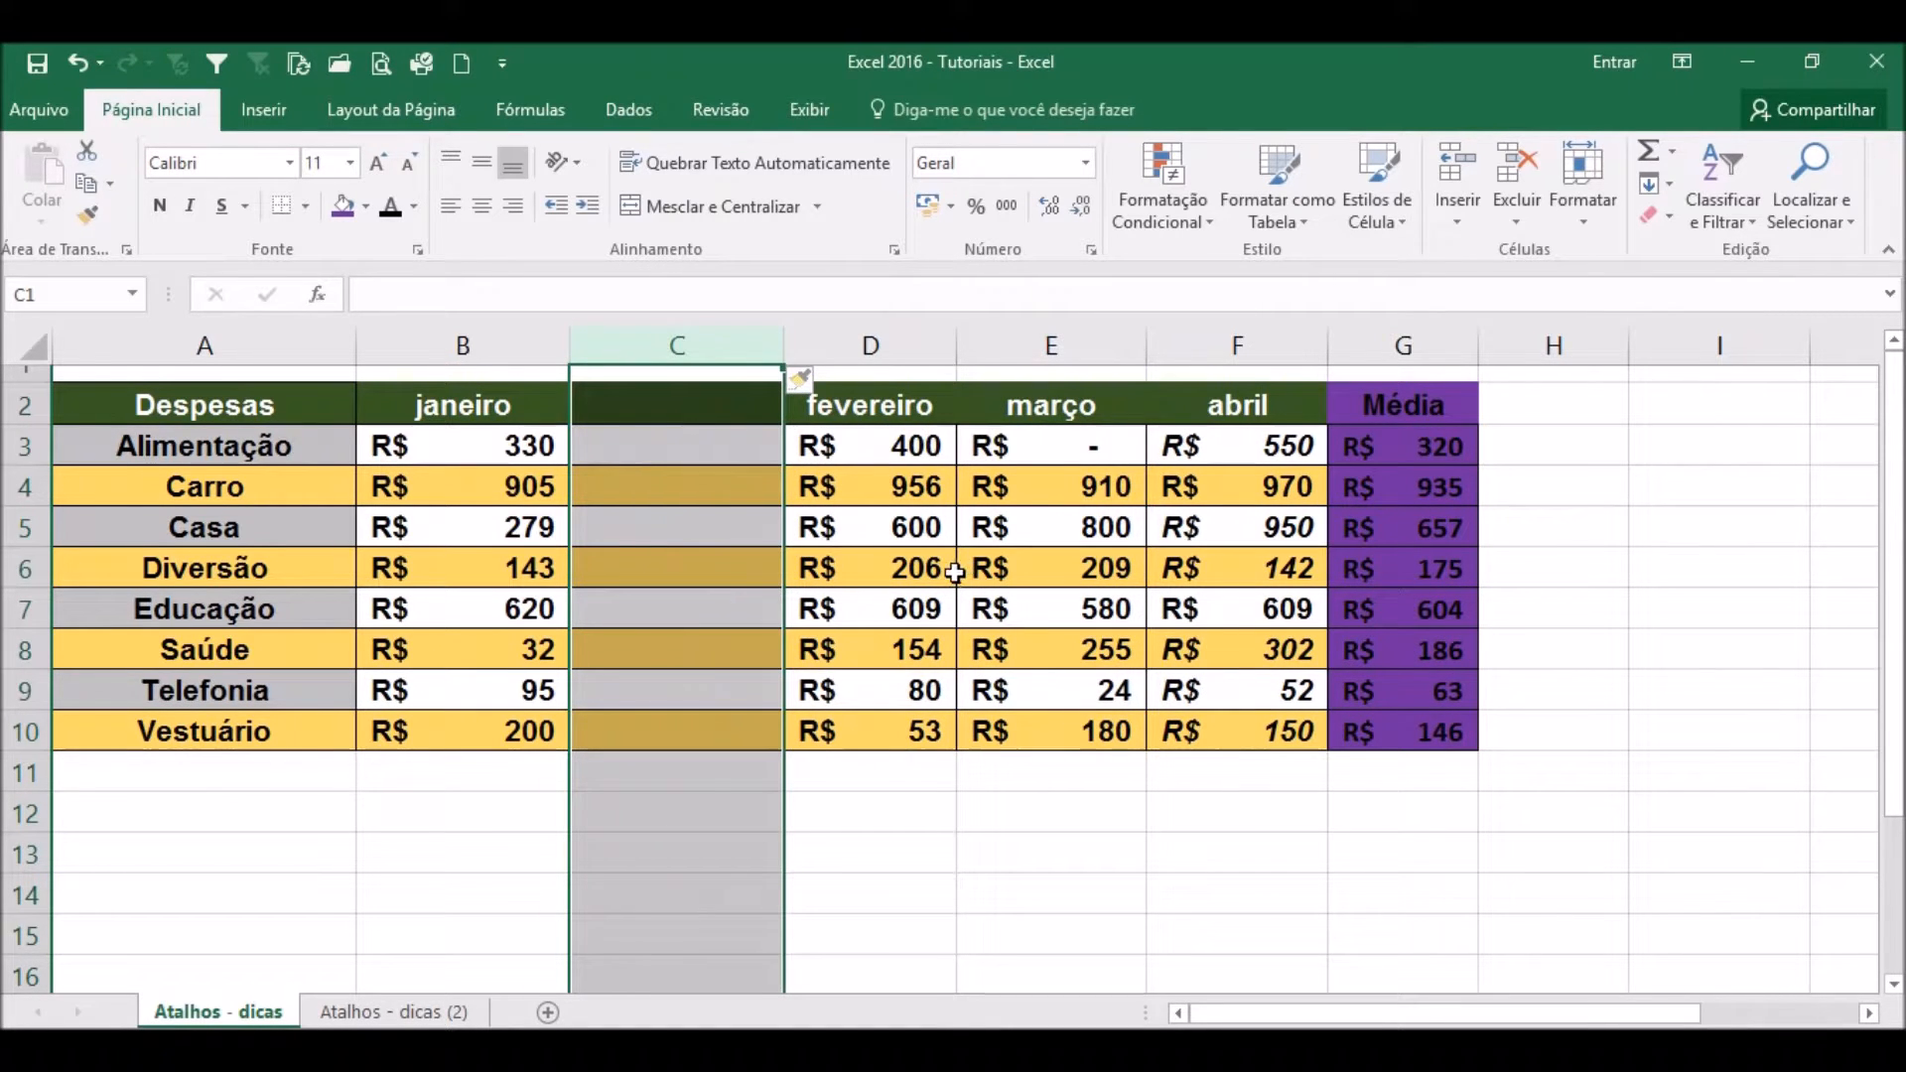
{"action": "key", "text": "ctrl+z"}
{"action": "left_click", "coordinate": [468, 587]}
{"action": "left_click", "coordinate": [27, 526]}
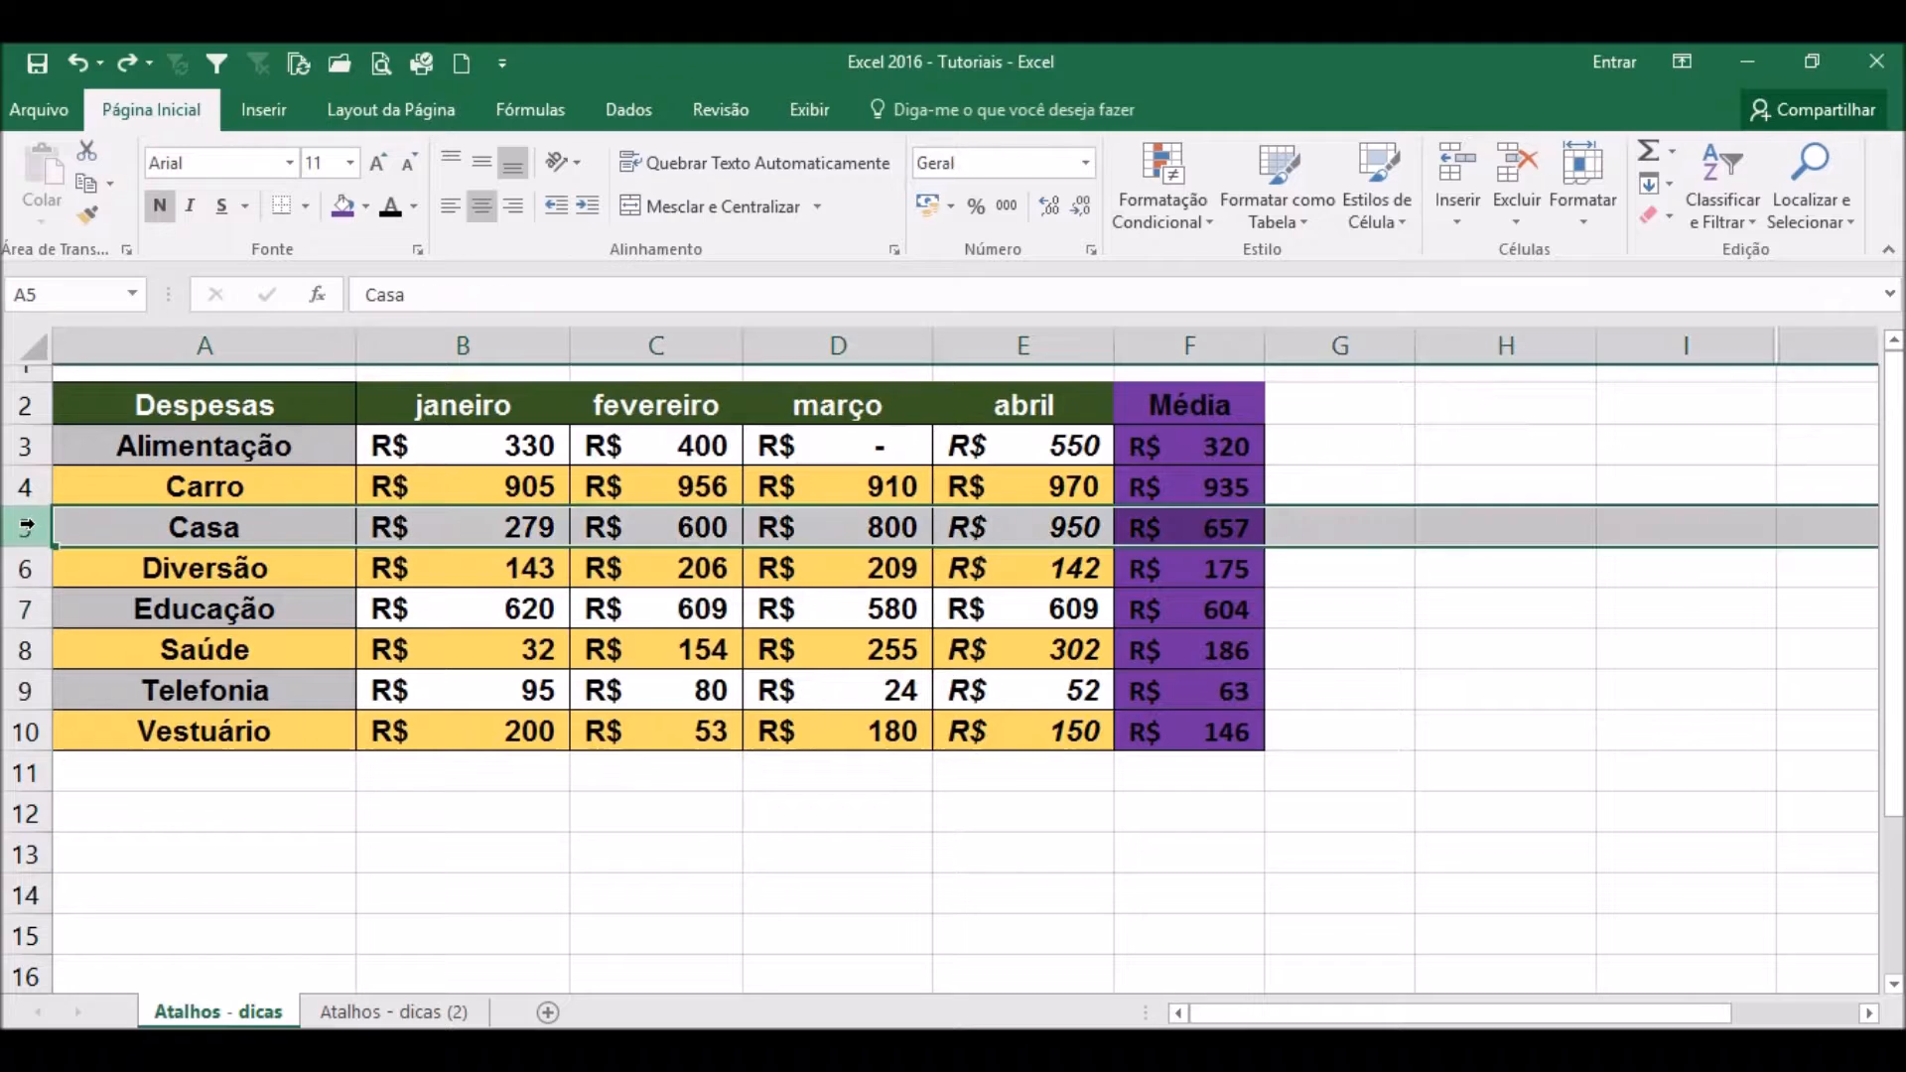
{"action": "right_click", "coordinate": [26, 526]}
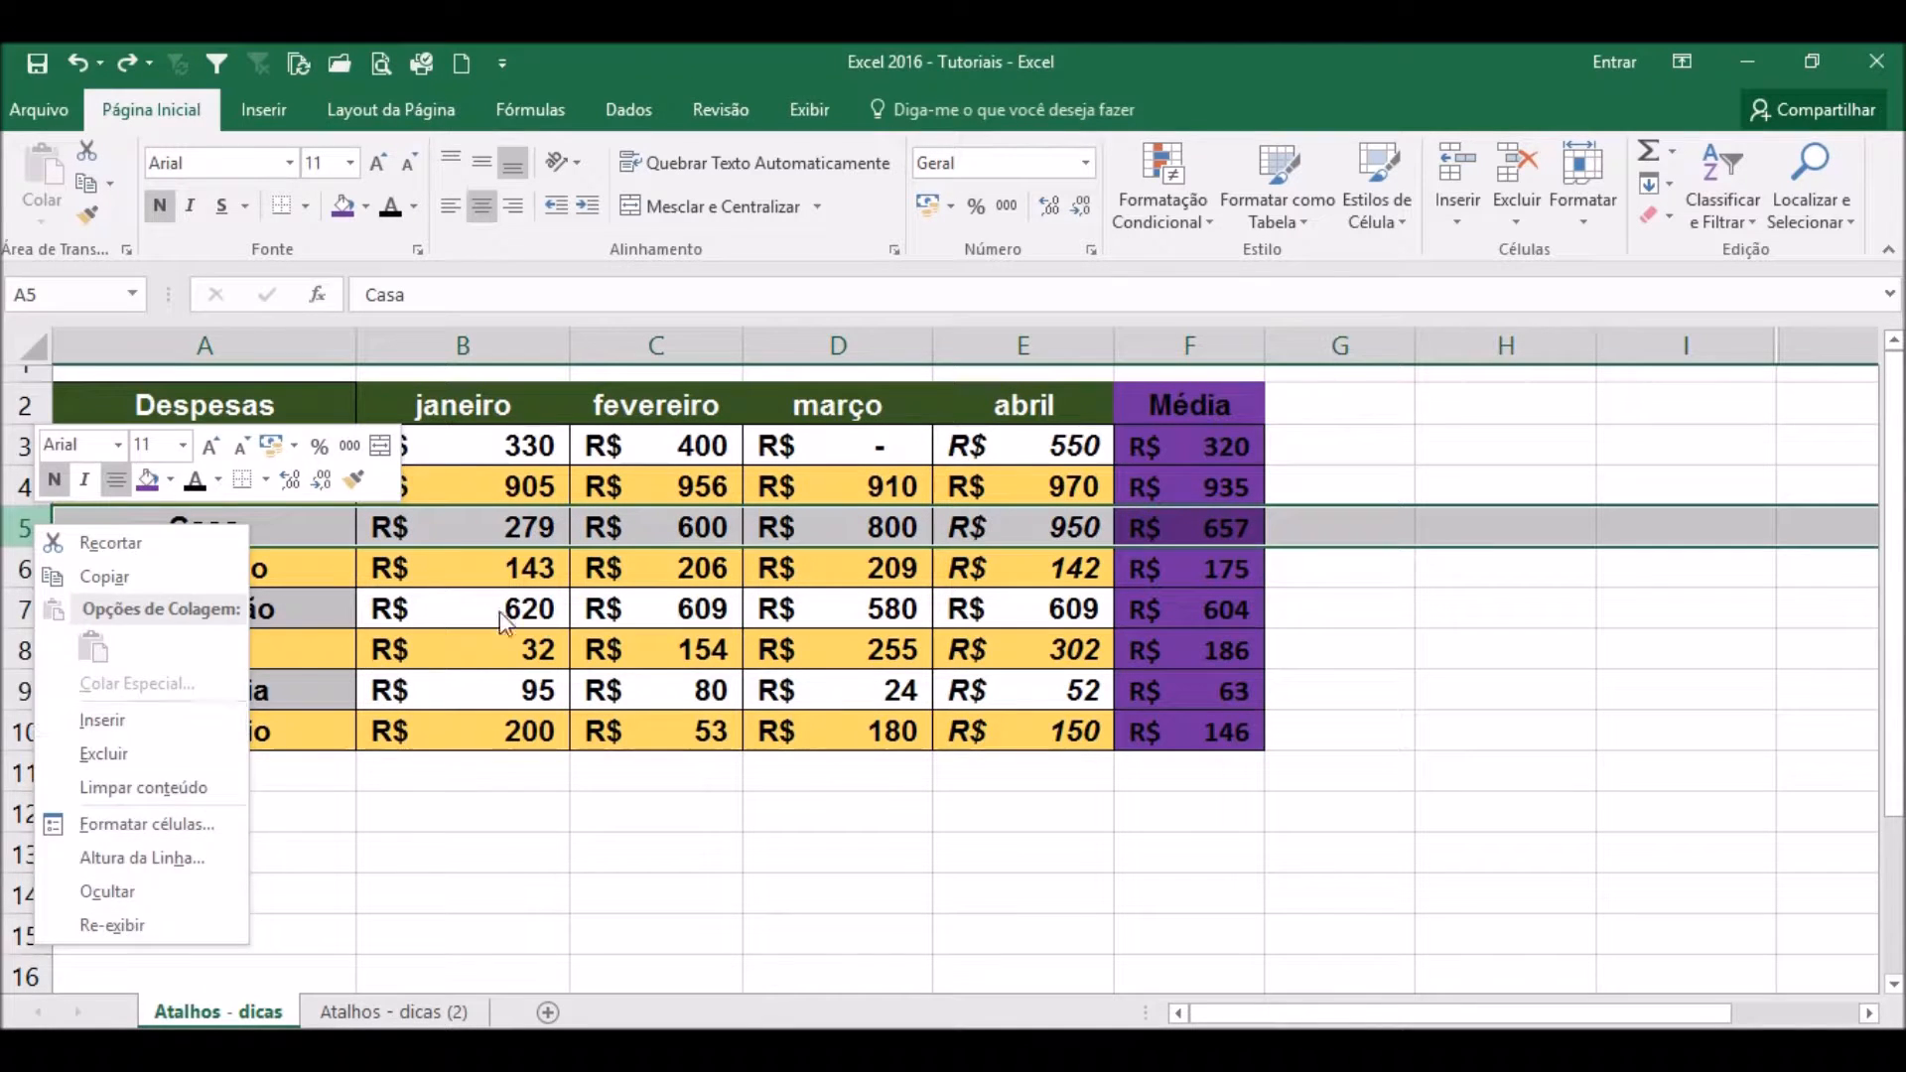
{"action": "key", "text": "Escape"}
Select the entire fevereiro column (C) from cell C4 and insert three blank columns before it.
{"action": "left_click", "coordinate": [687, 488]}
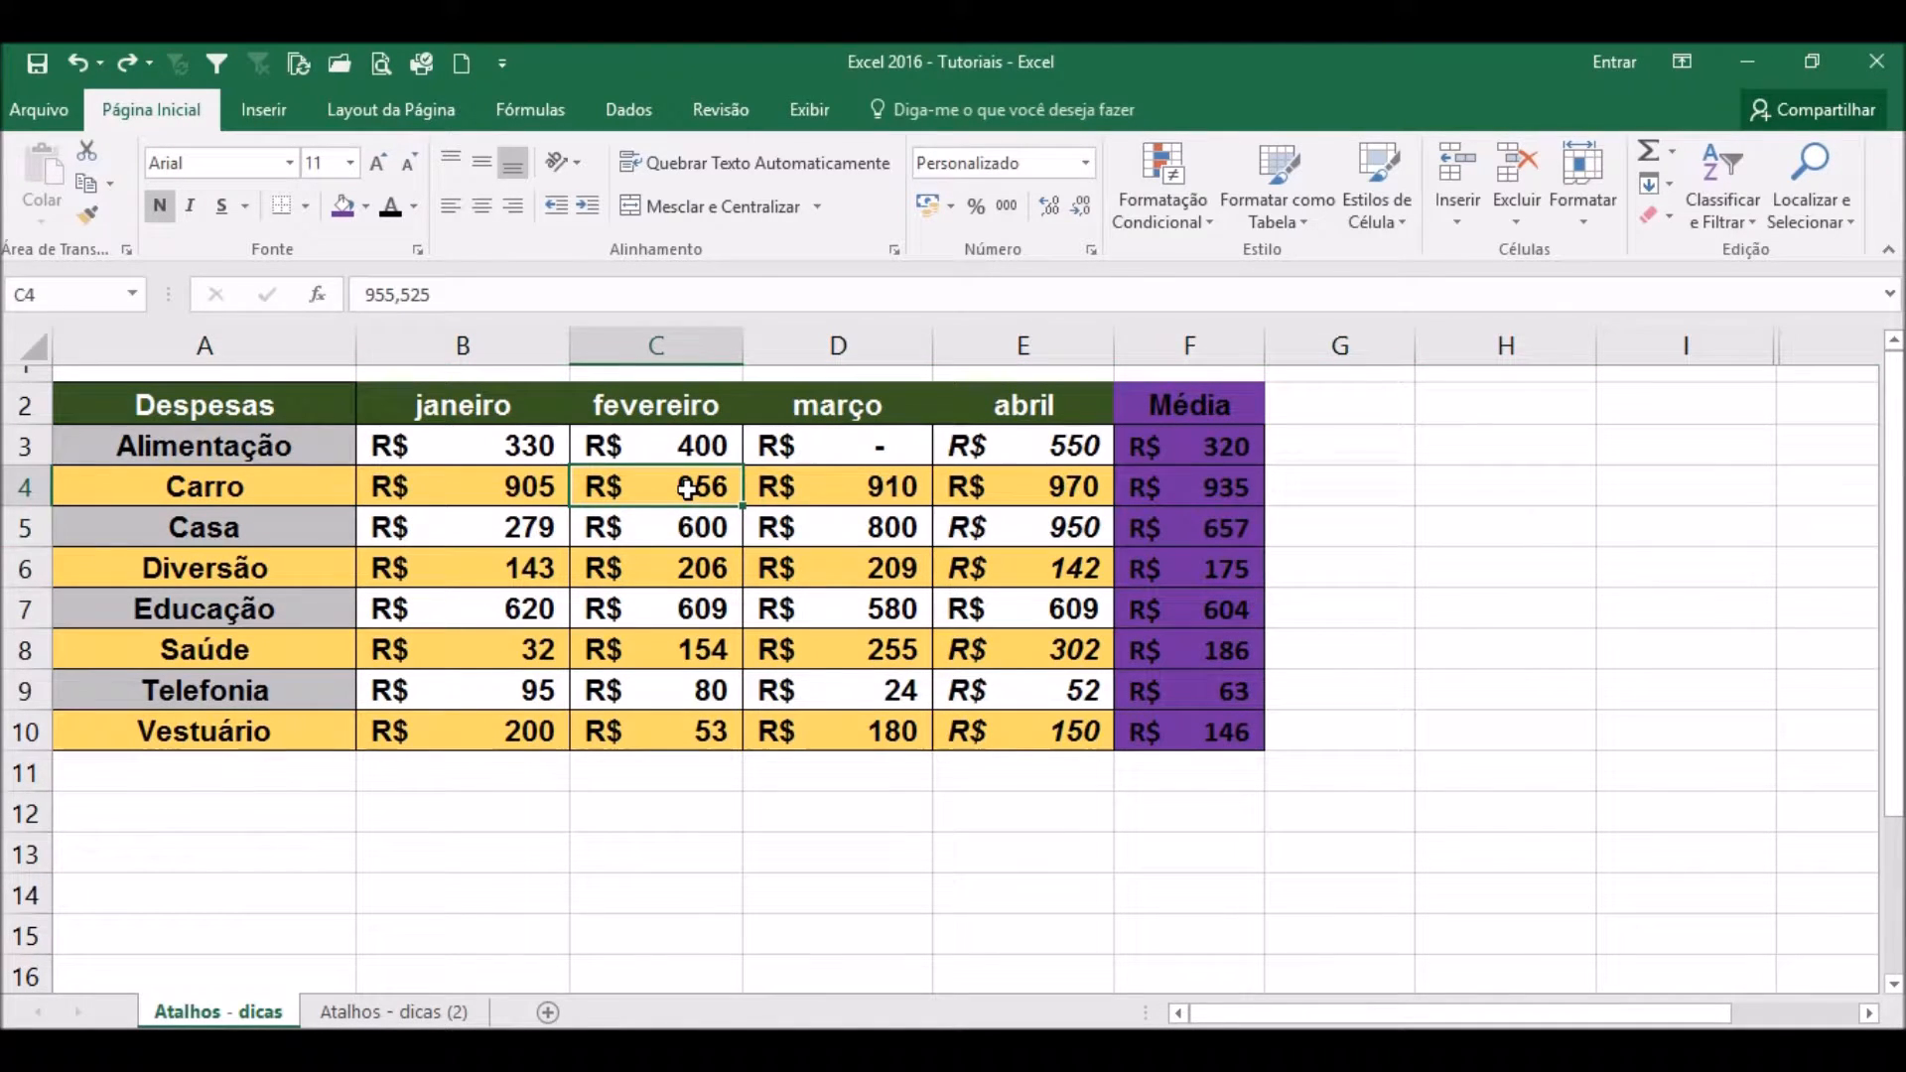
{"action": "key", "text": "ctrl+space"}
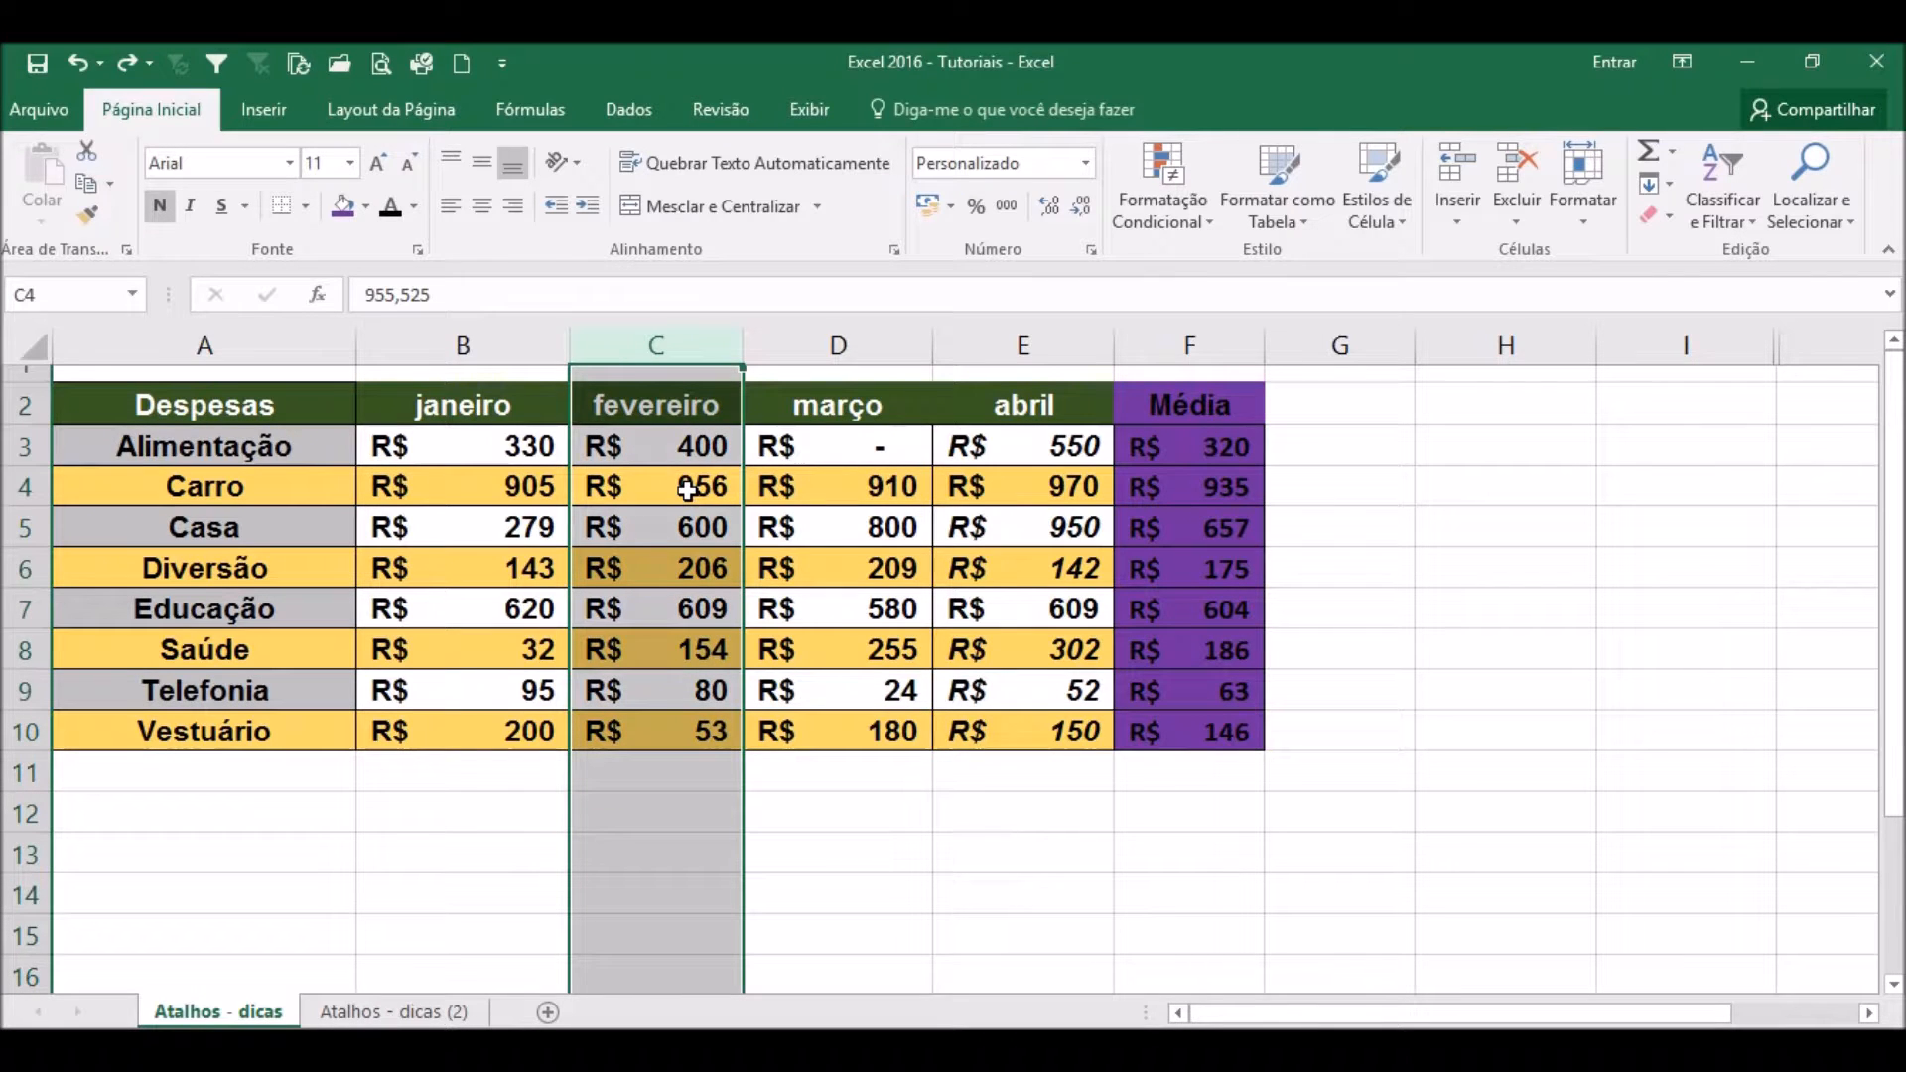
{"action": "key", "text": "ctrl+plus"}
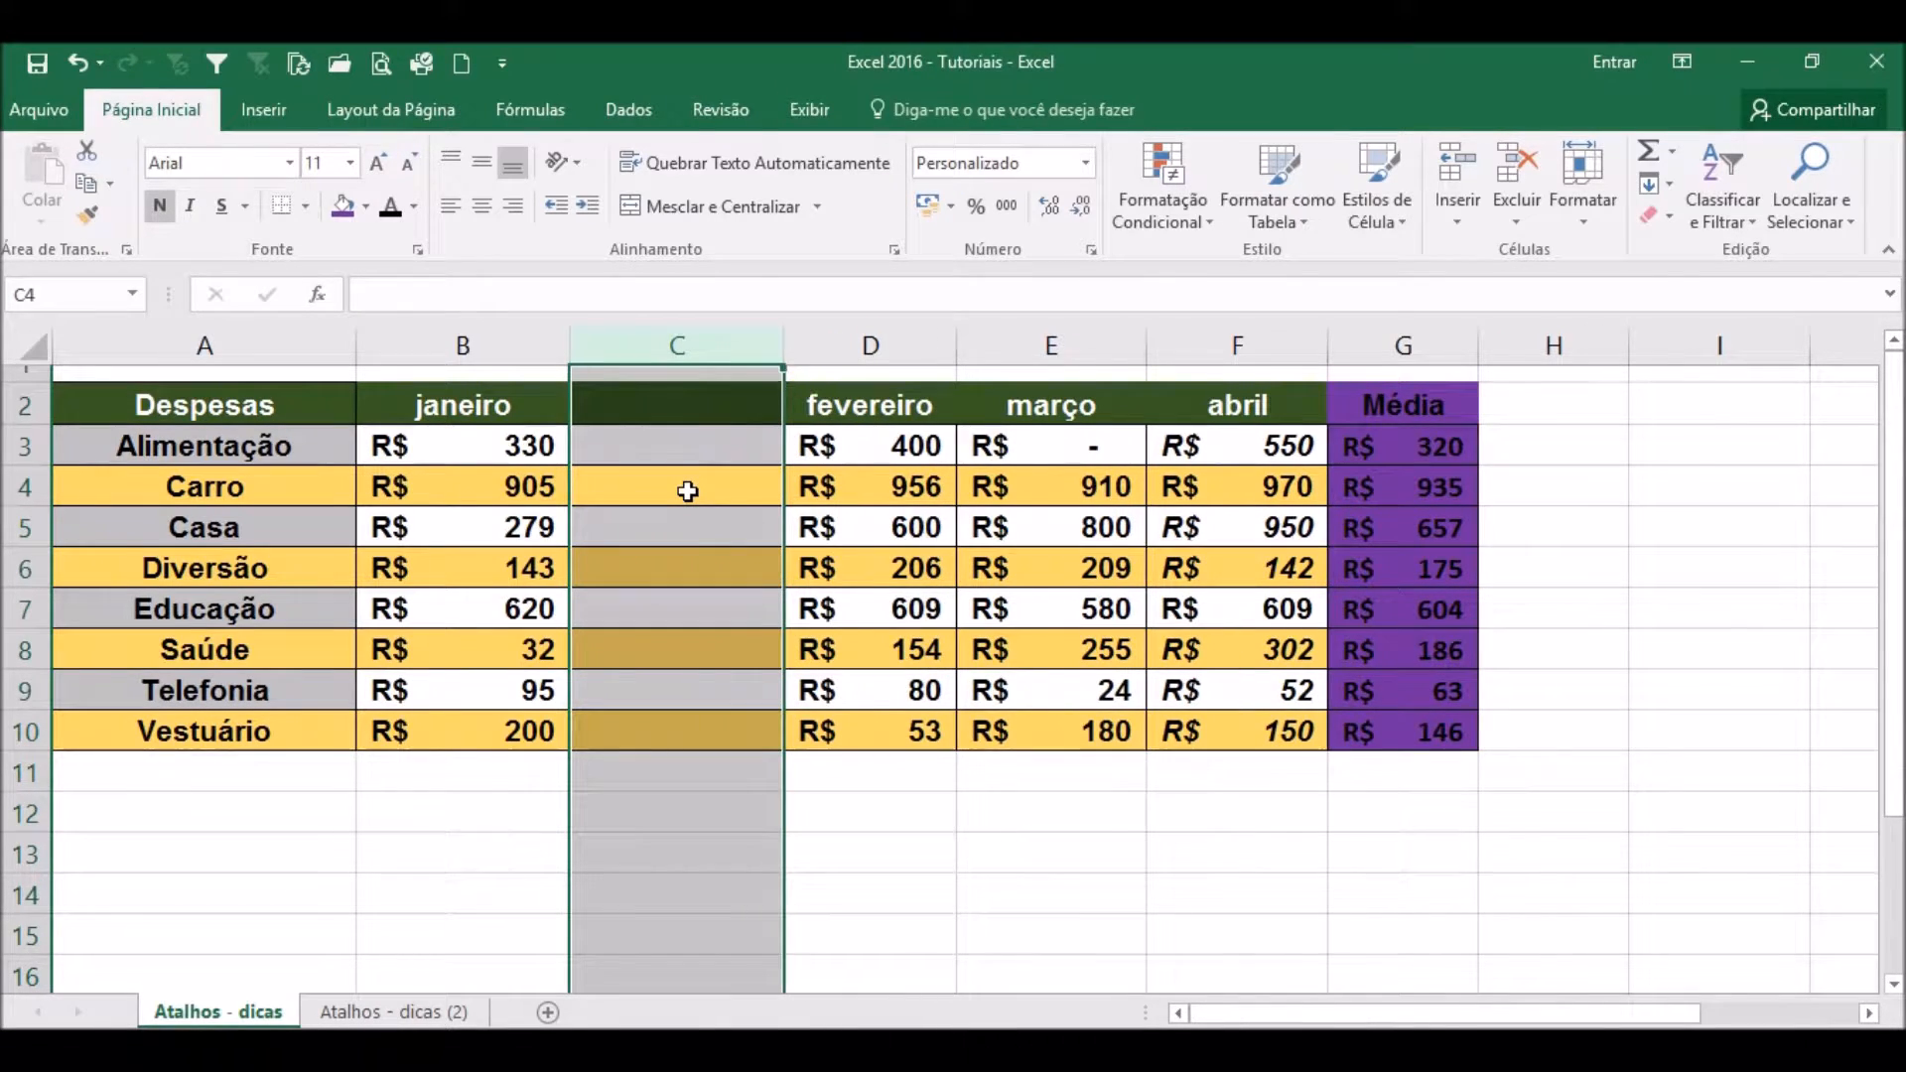
{"action": "key", "text": "ctrl+plus"}
{"action": "key", "text": "ctrl+plus"}
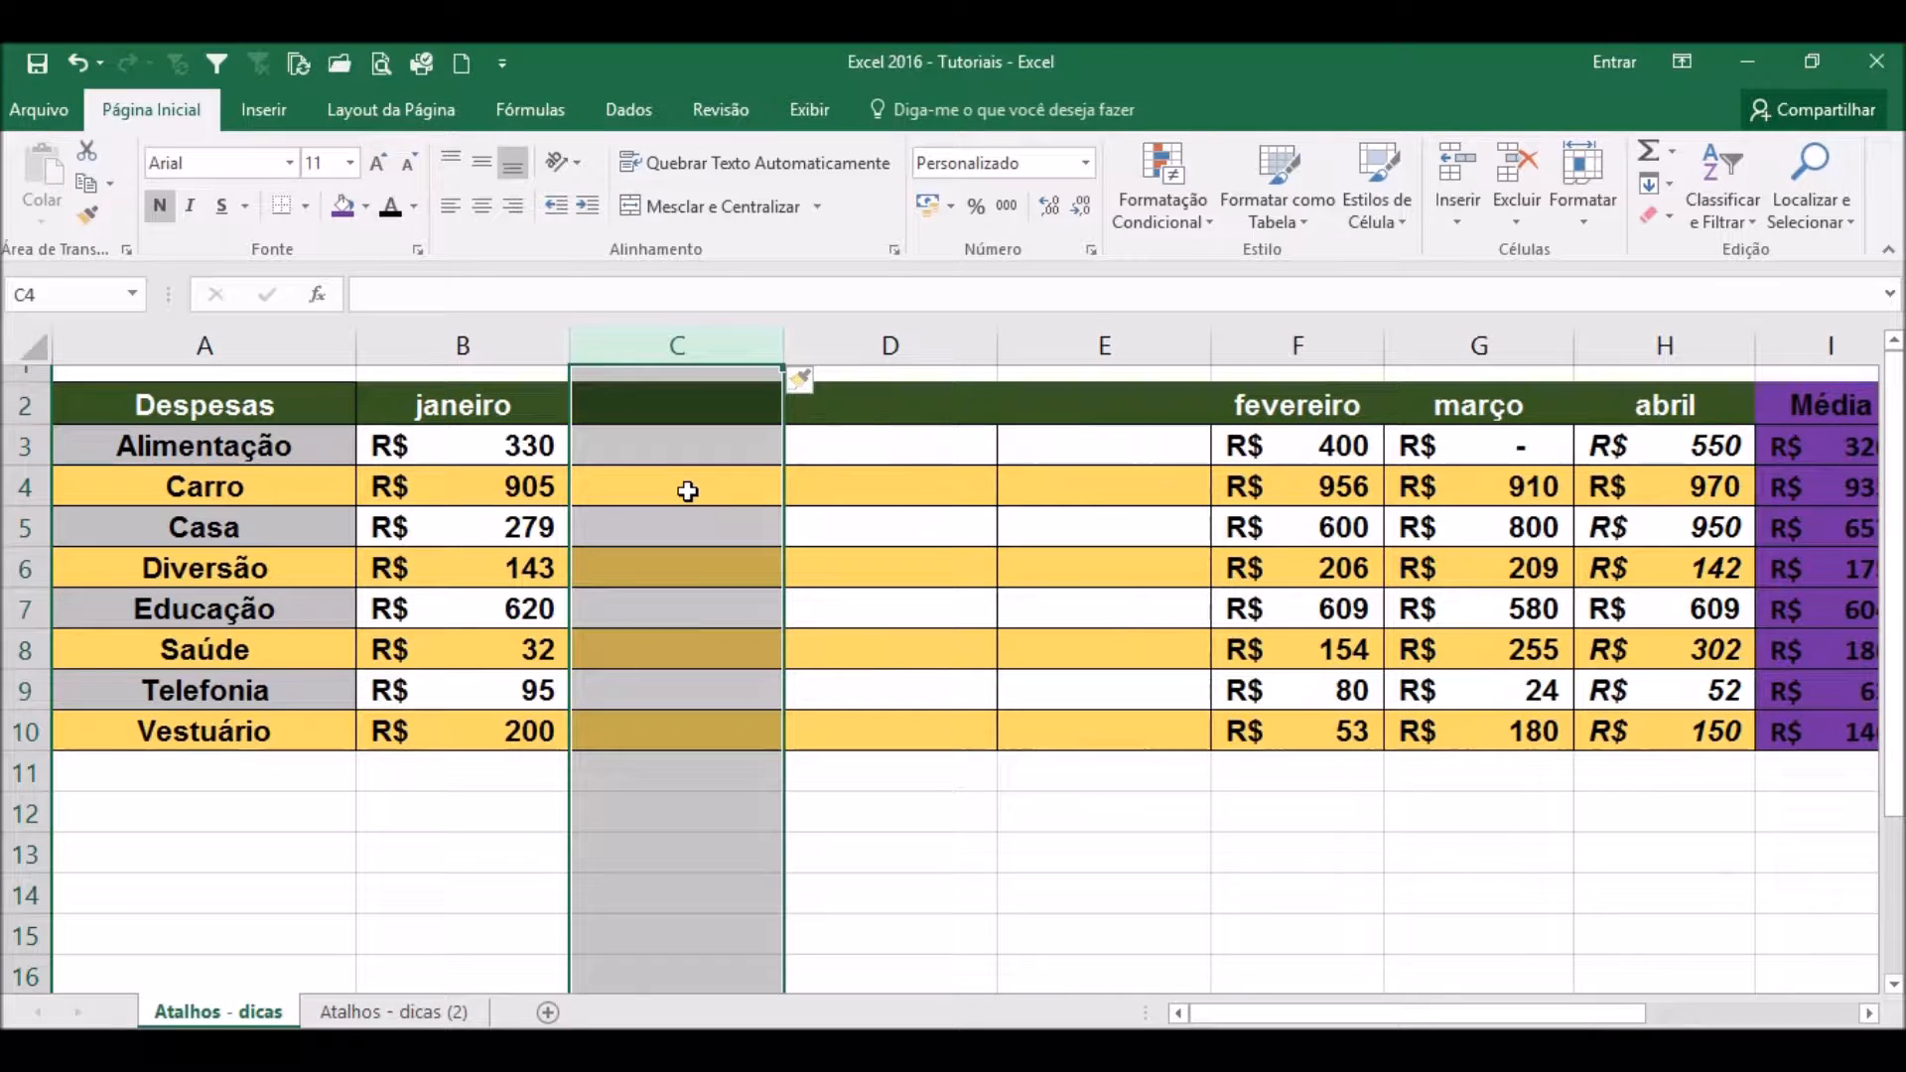
Delete the three blank columns between janeiro and fevereiro.
{"action": "key", "text": "ctrl+minus"}
{"action": "key", "text": "ctrl+minus"}
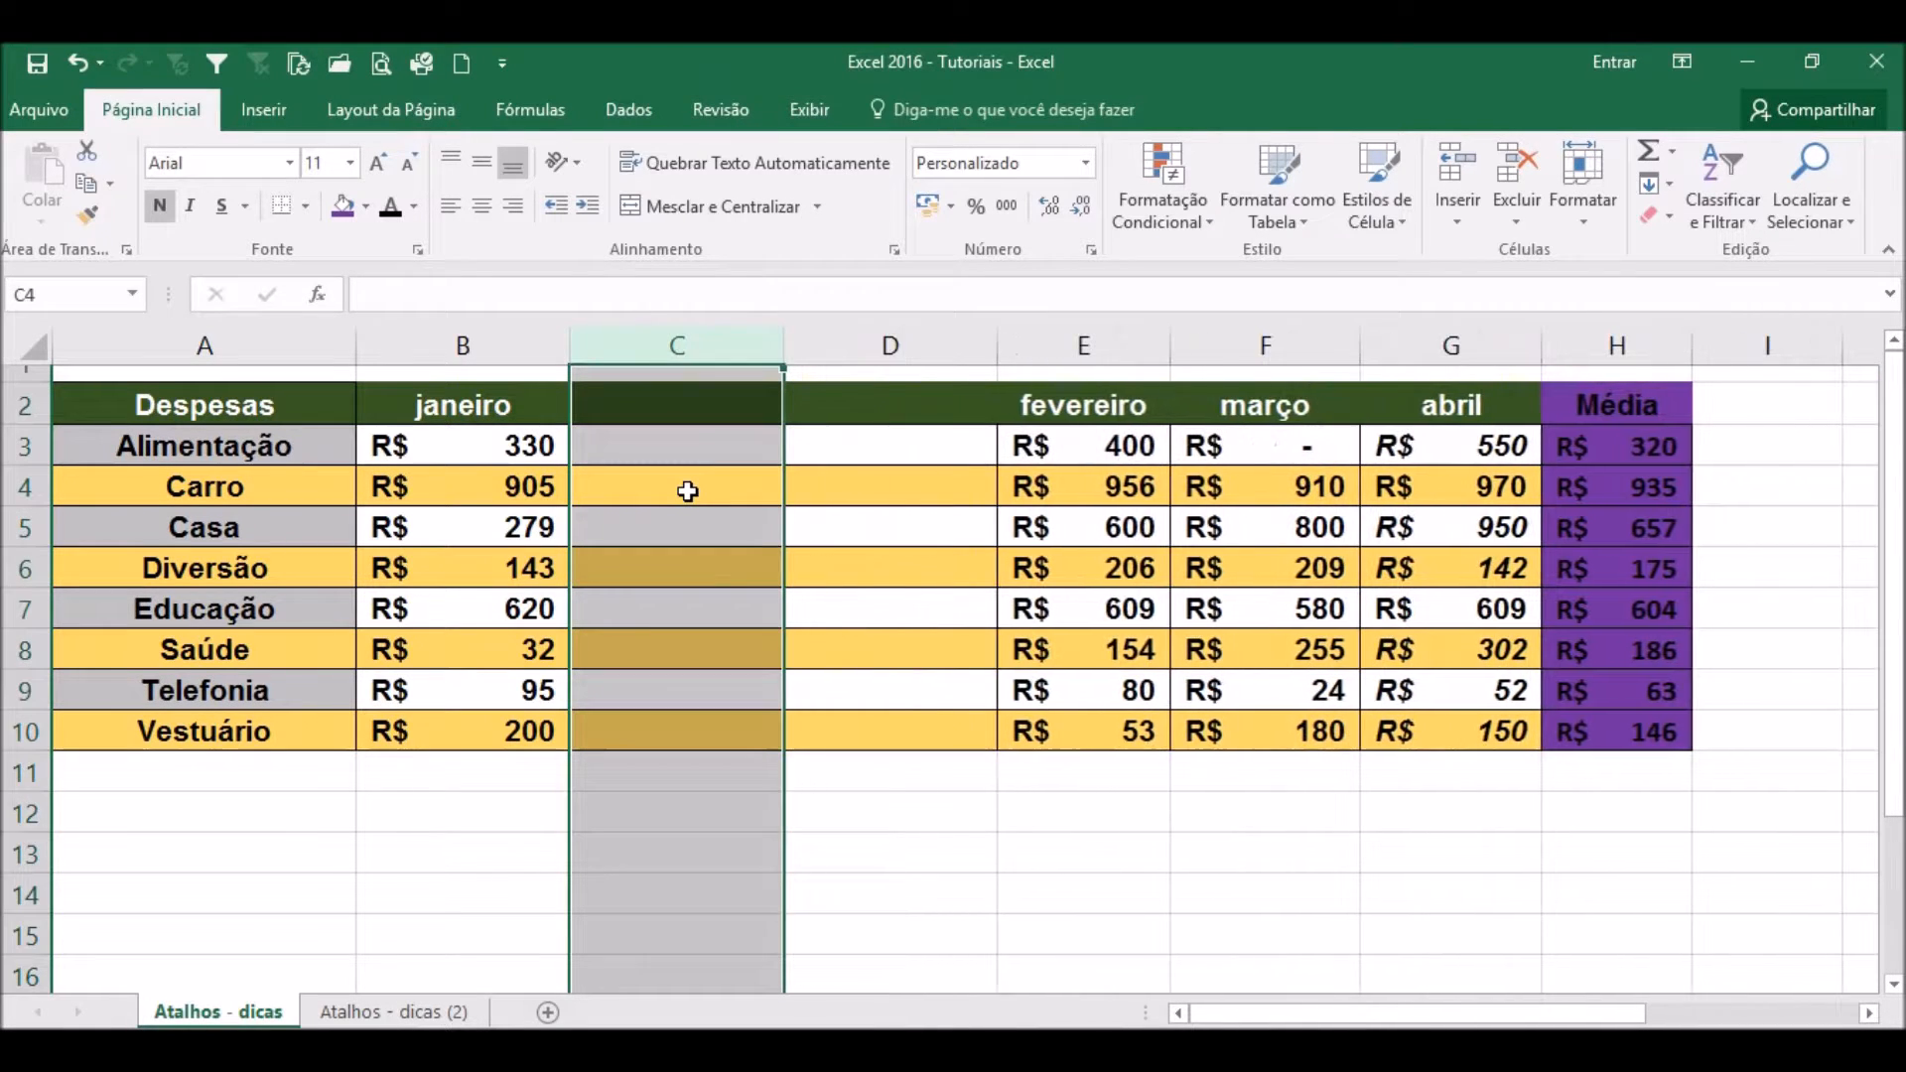
{"action": "key", "text": "ctrl+minus"}
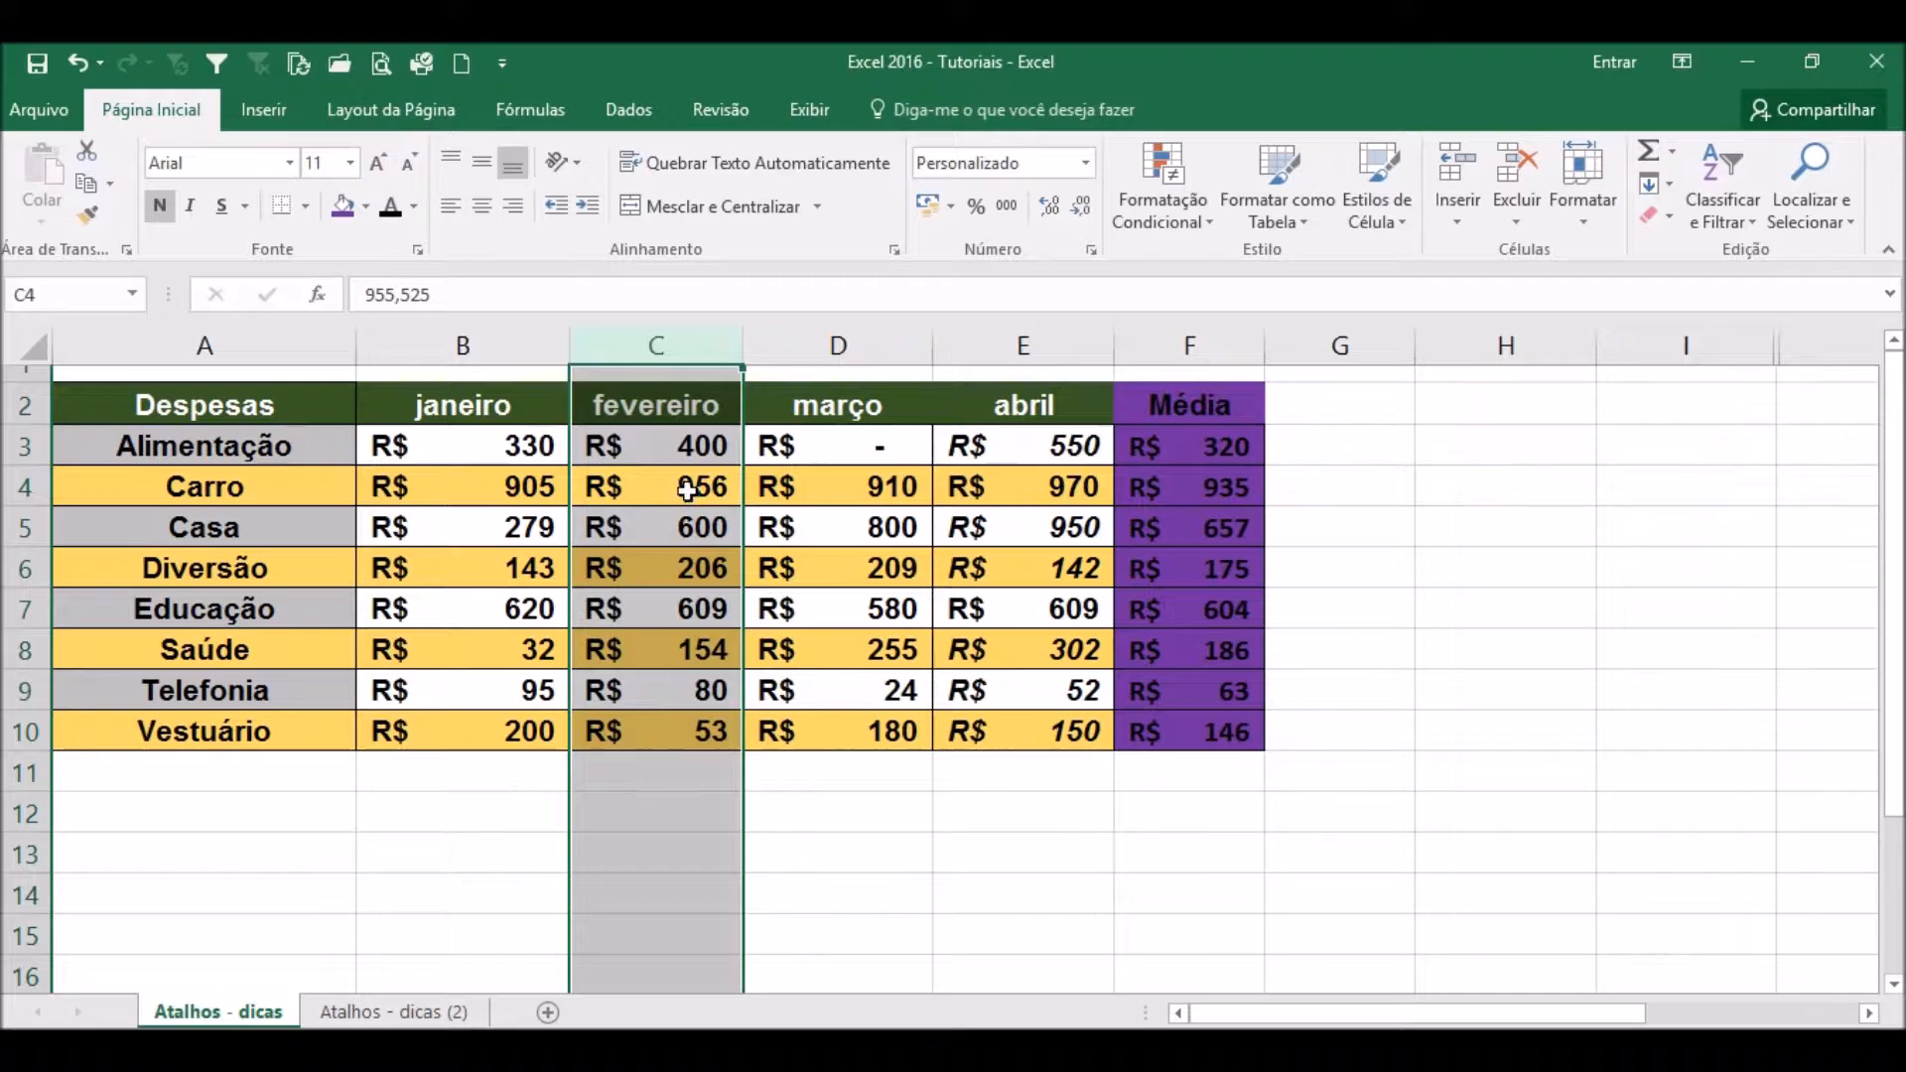
Select the entire Diversão row (6) from cell B6 and insert three blank rows above it.
{"action": "left_click", "coordinate": [629, 560]}
{"action": "key", "text": "shift+space"}
{"action": "left_click", "coordinate": [450, 664]}
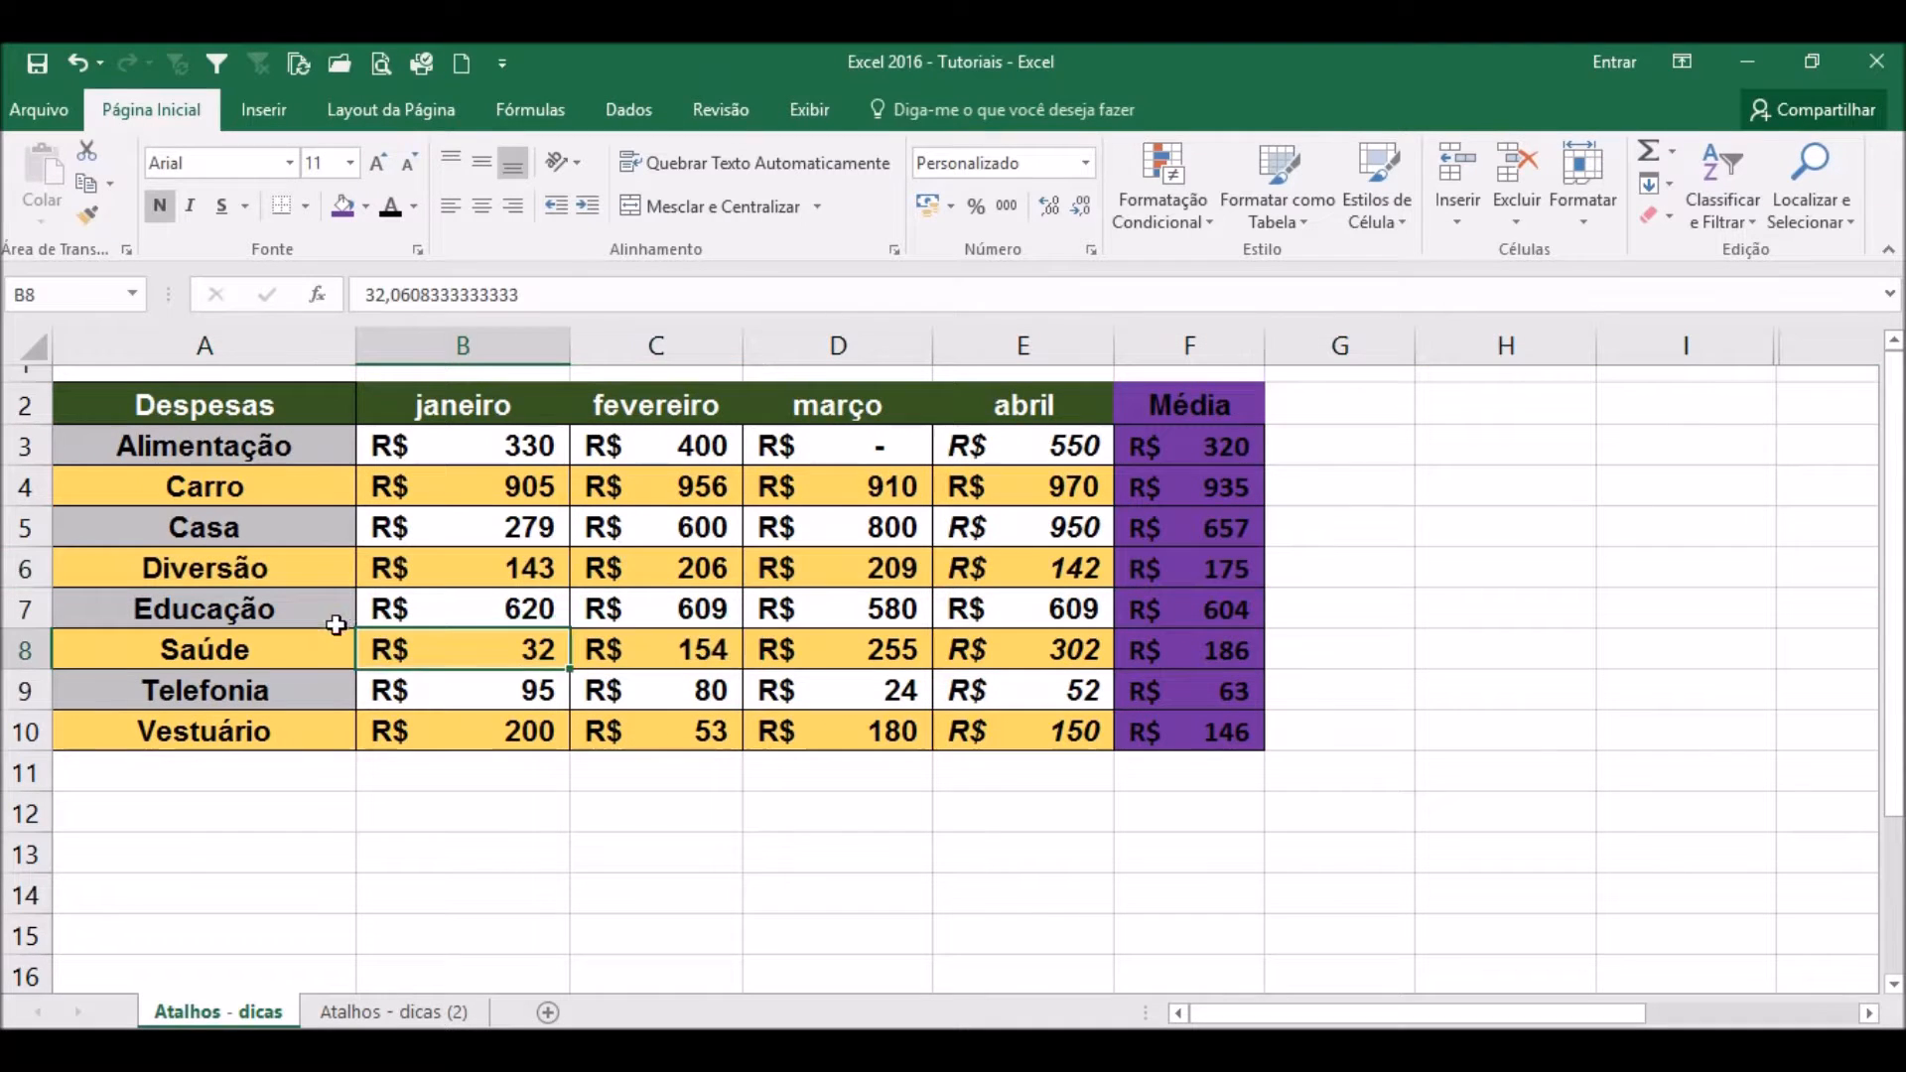
{"action": "left_click", "coordinate": [426, 564]}
{"action": "key", "text": "shift+space"}
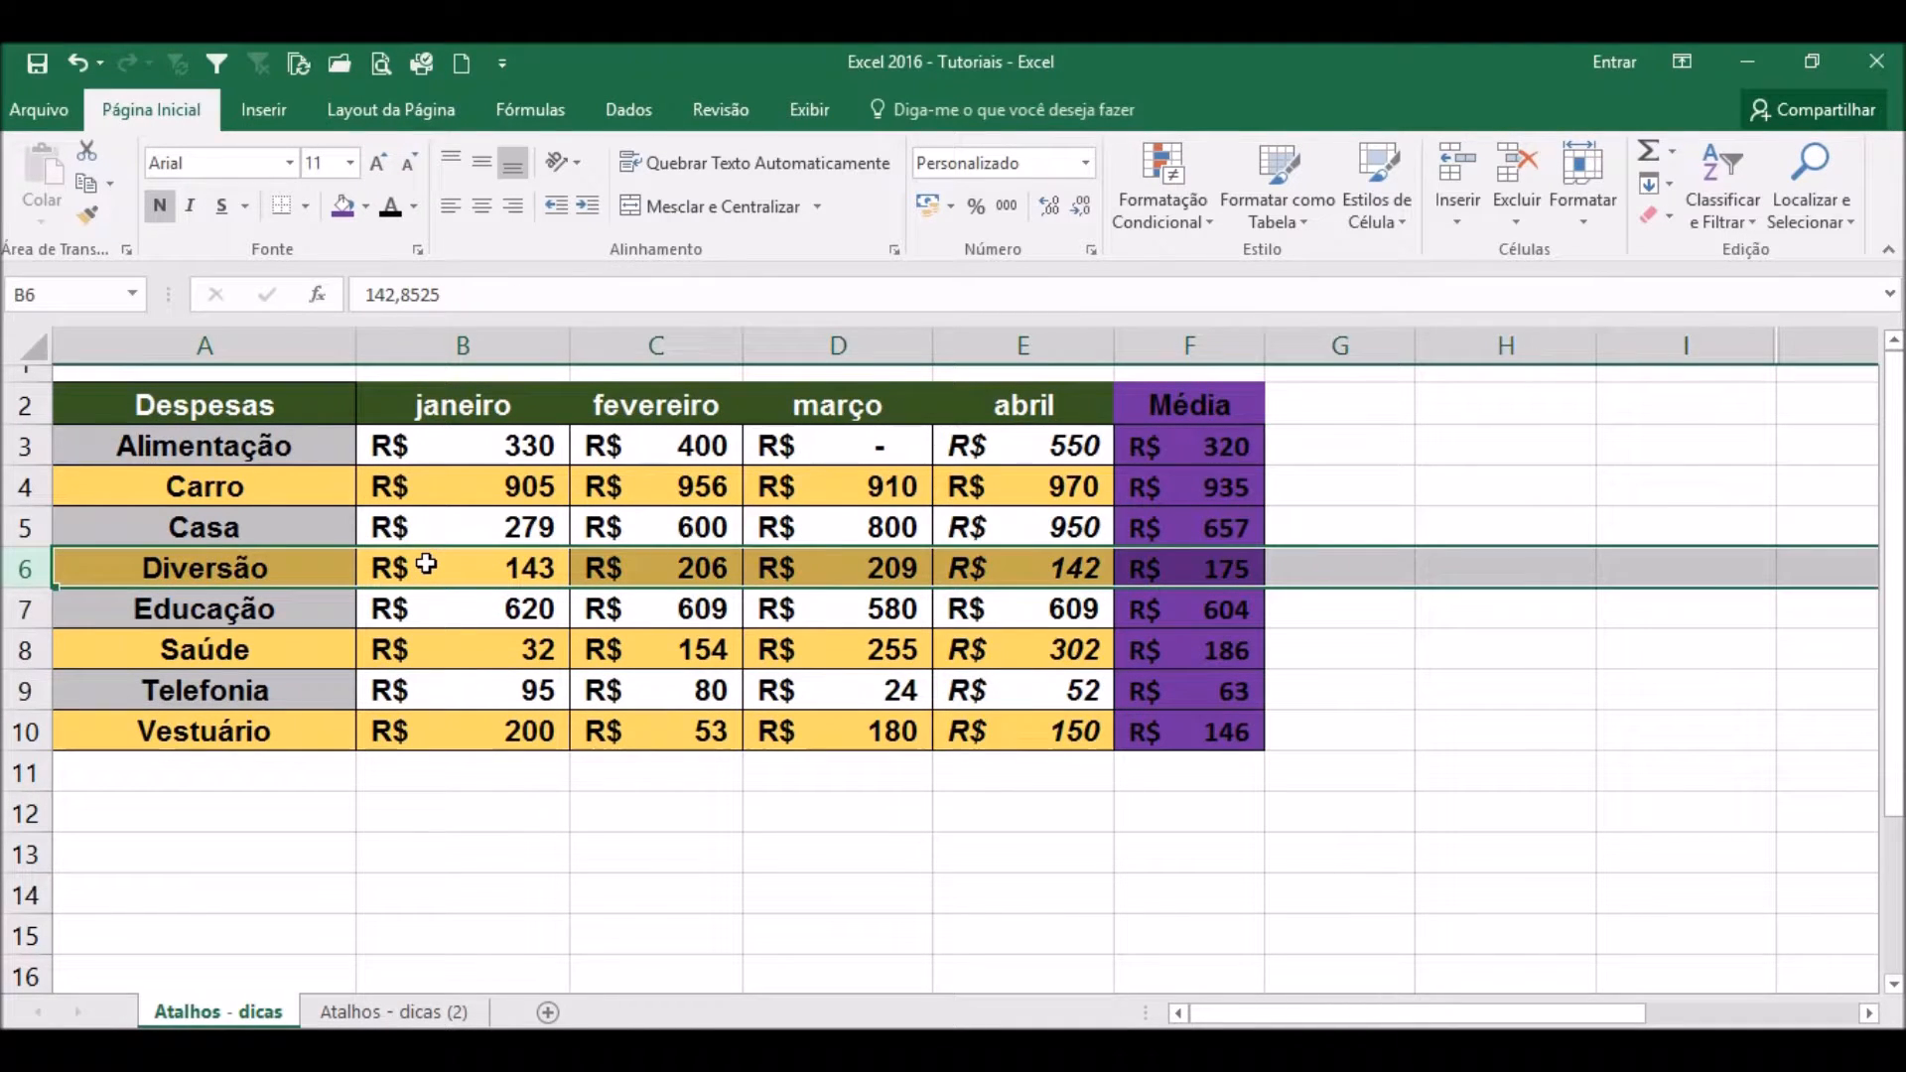
{"action": "key", "text": "ctrl+plus"}
{"action": "key", "text": "ctrl+plus"}
{"action": "key", "text": "ctrl+plus"}
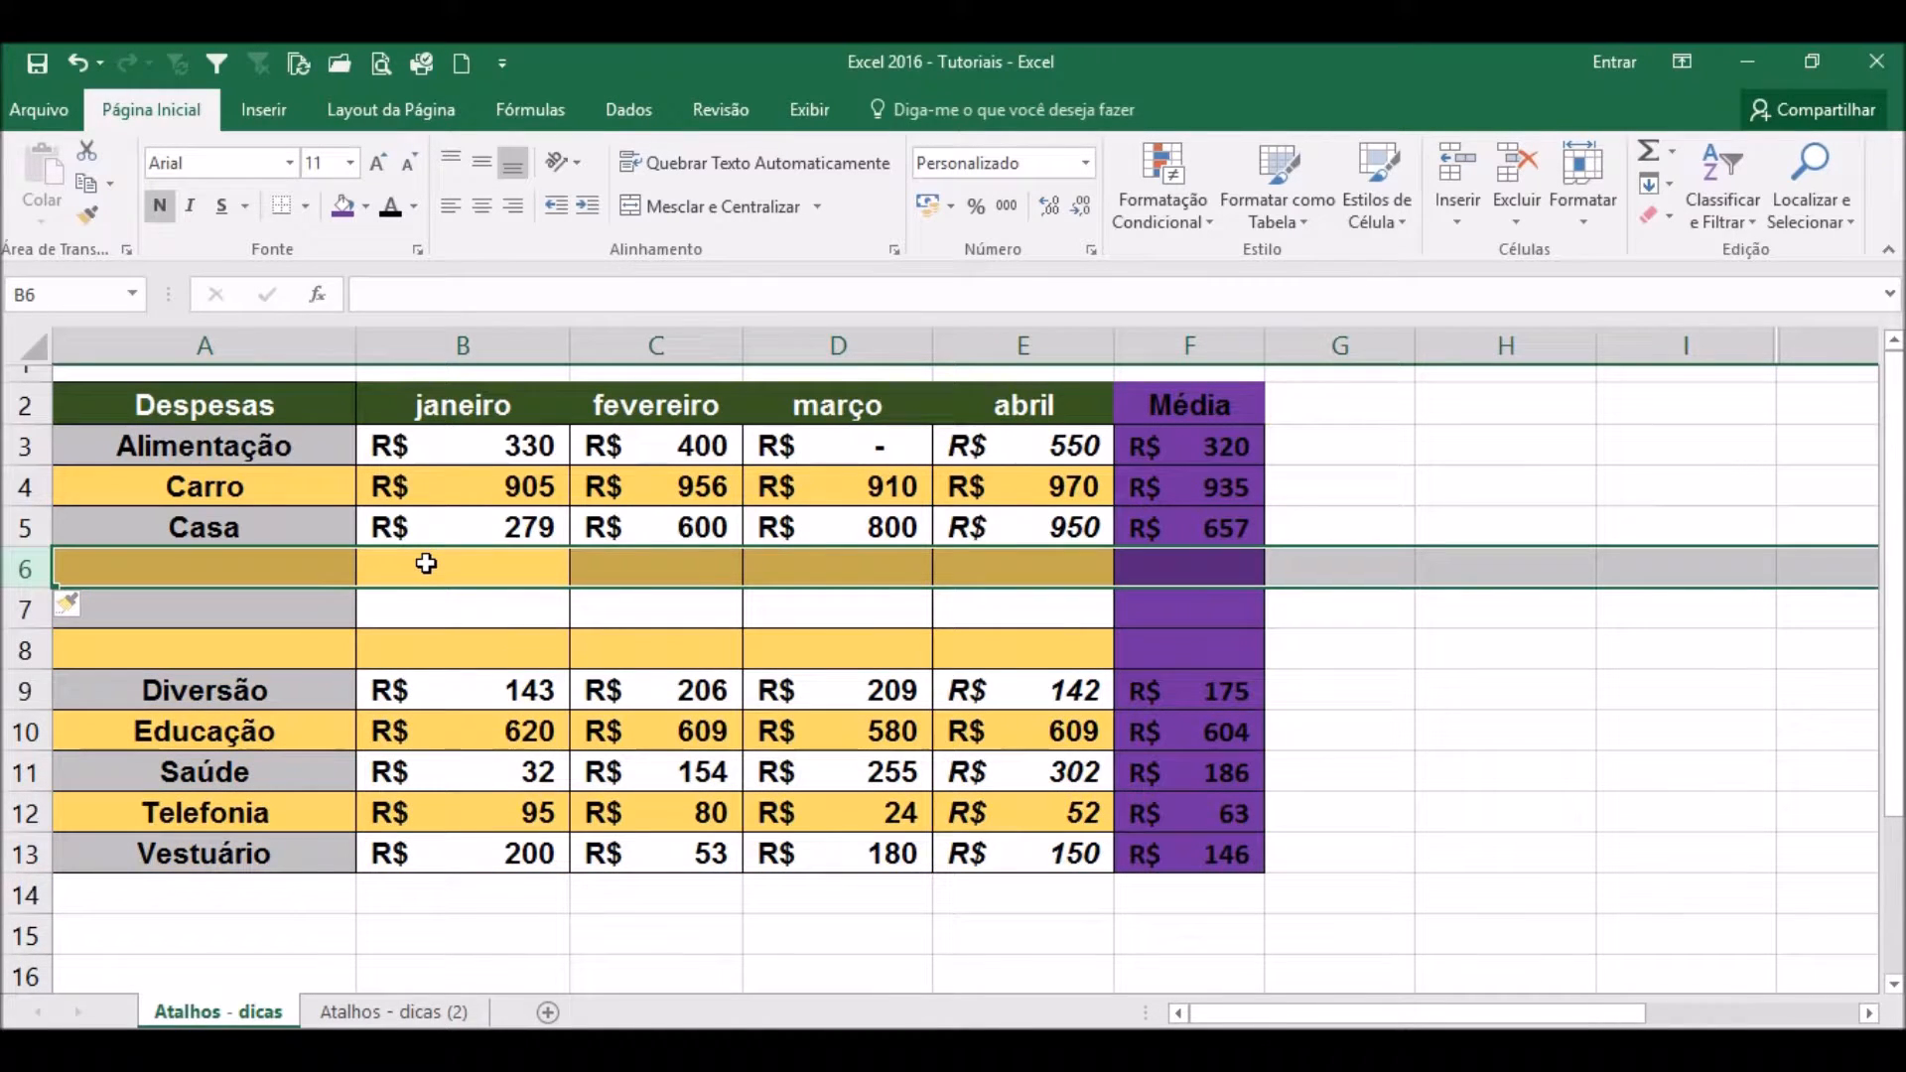
Delete the three blank rows between Casa and Diversão.
{"action": "key", "text": "ctrl+minus"}
{"action": "key", "text": "ctrl+minus"}
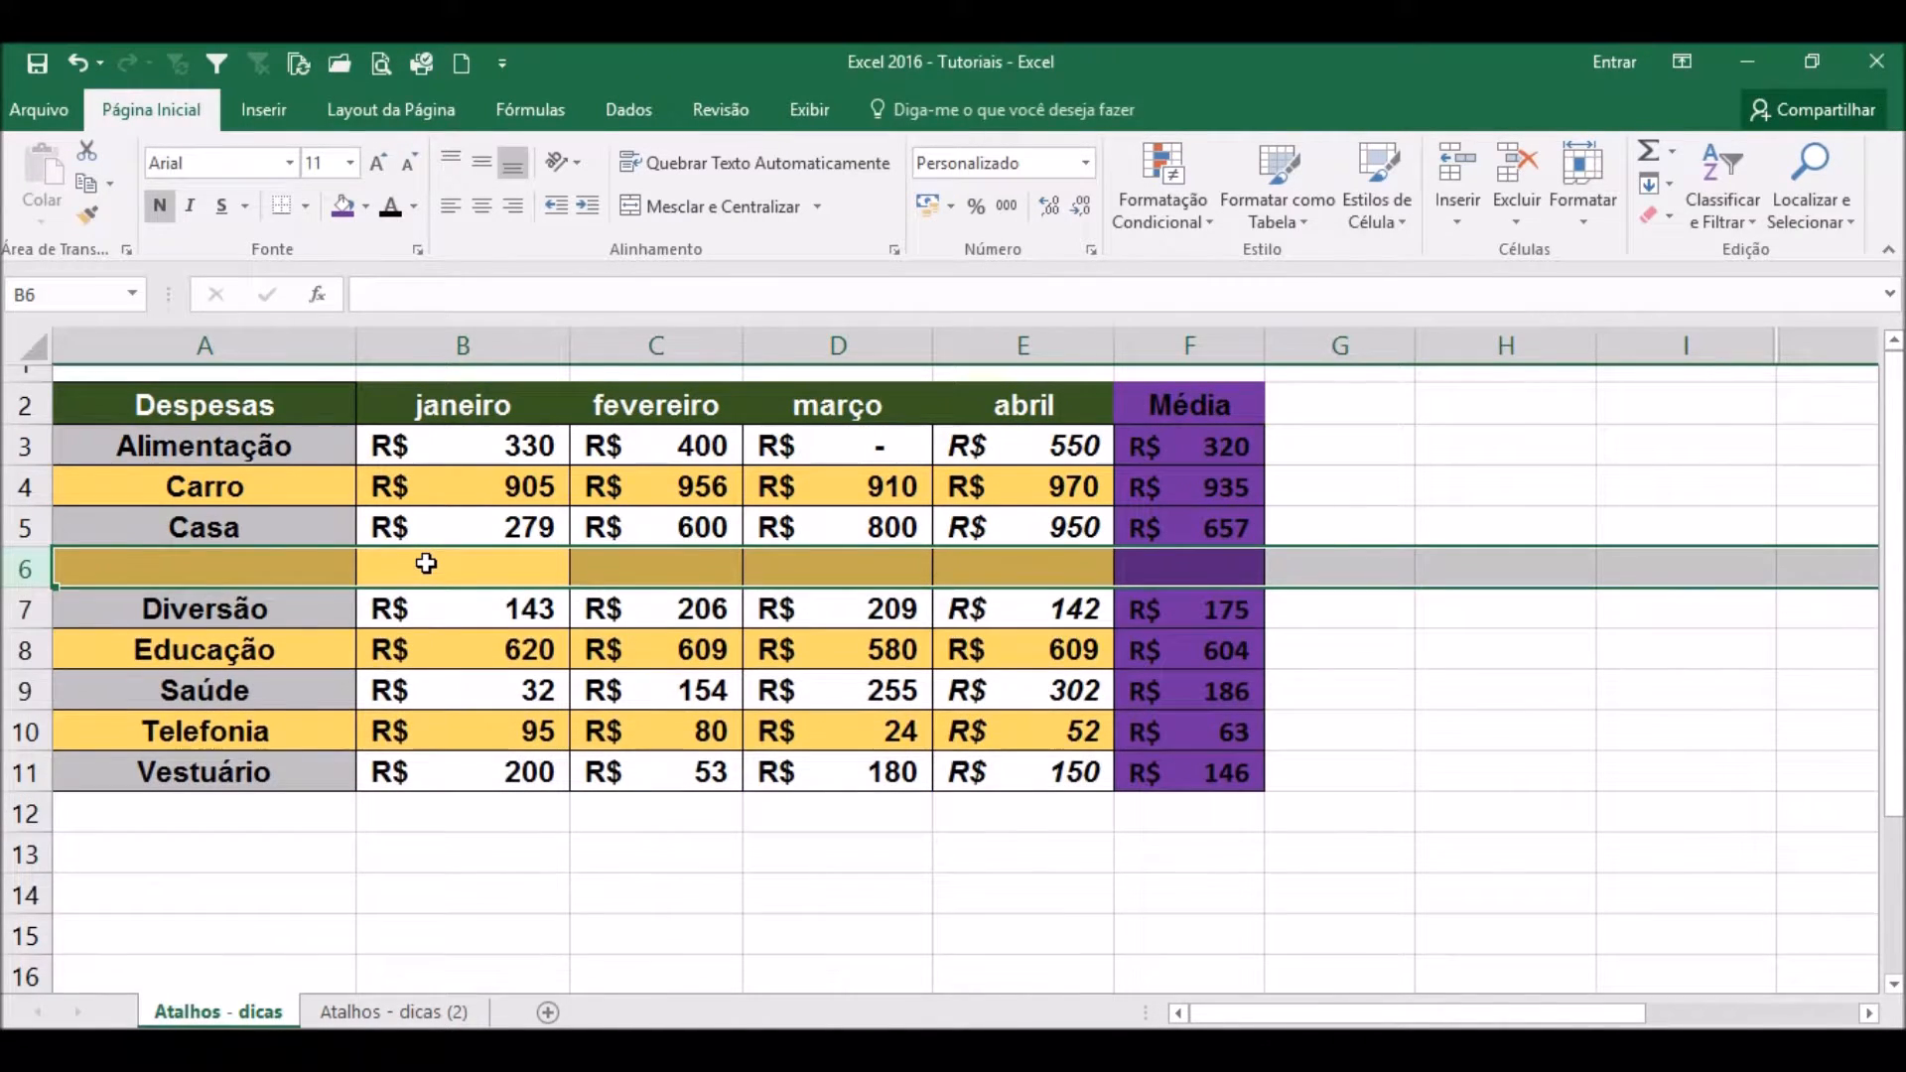
{"action": "key", "text": "ctrl+minus"}
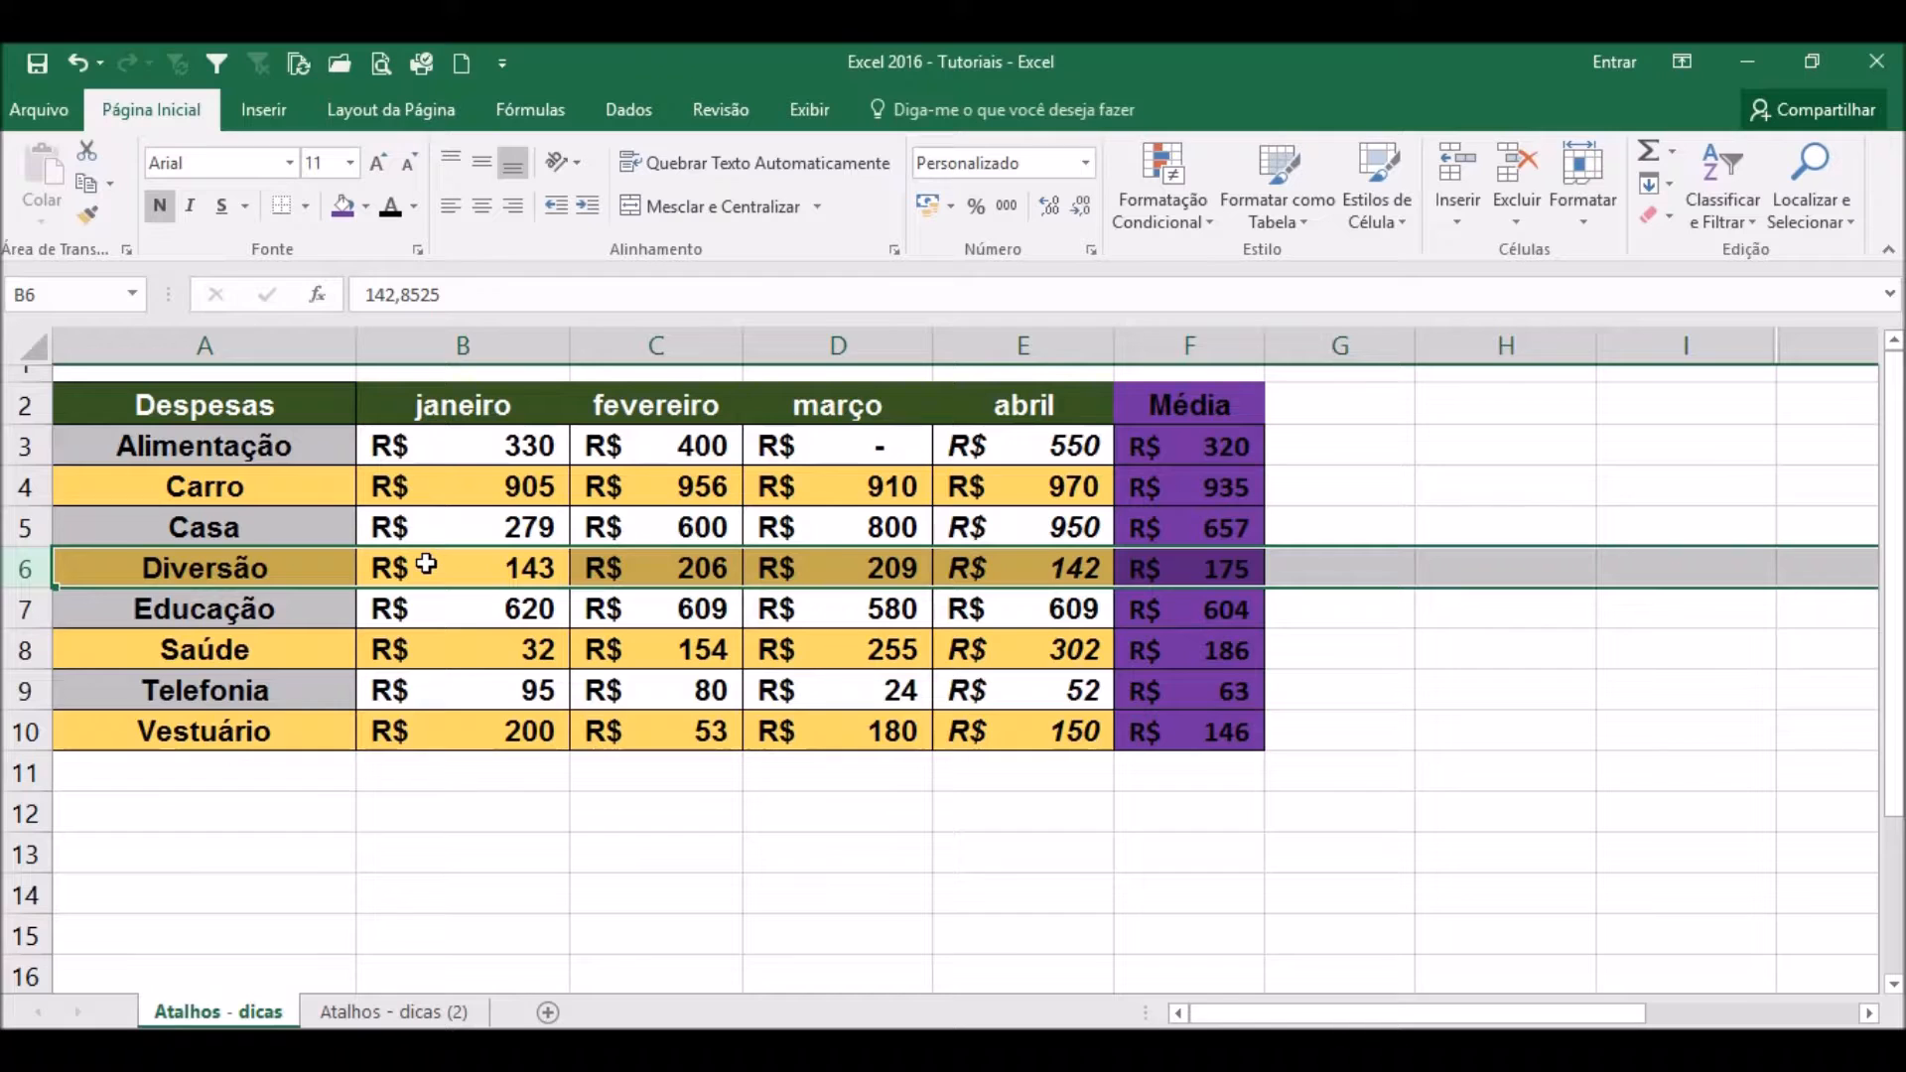
Delete the Diversão row (6), and undo the deletion.
{"action": "key", "text": "ctrl+minus"}
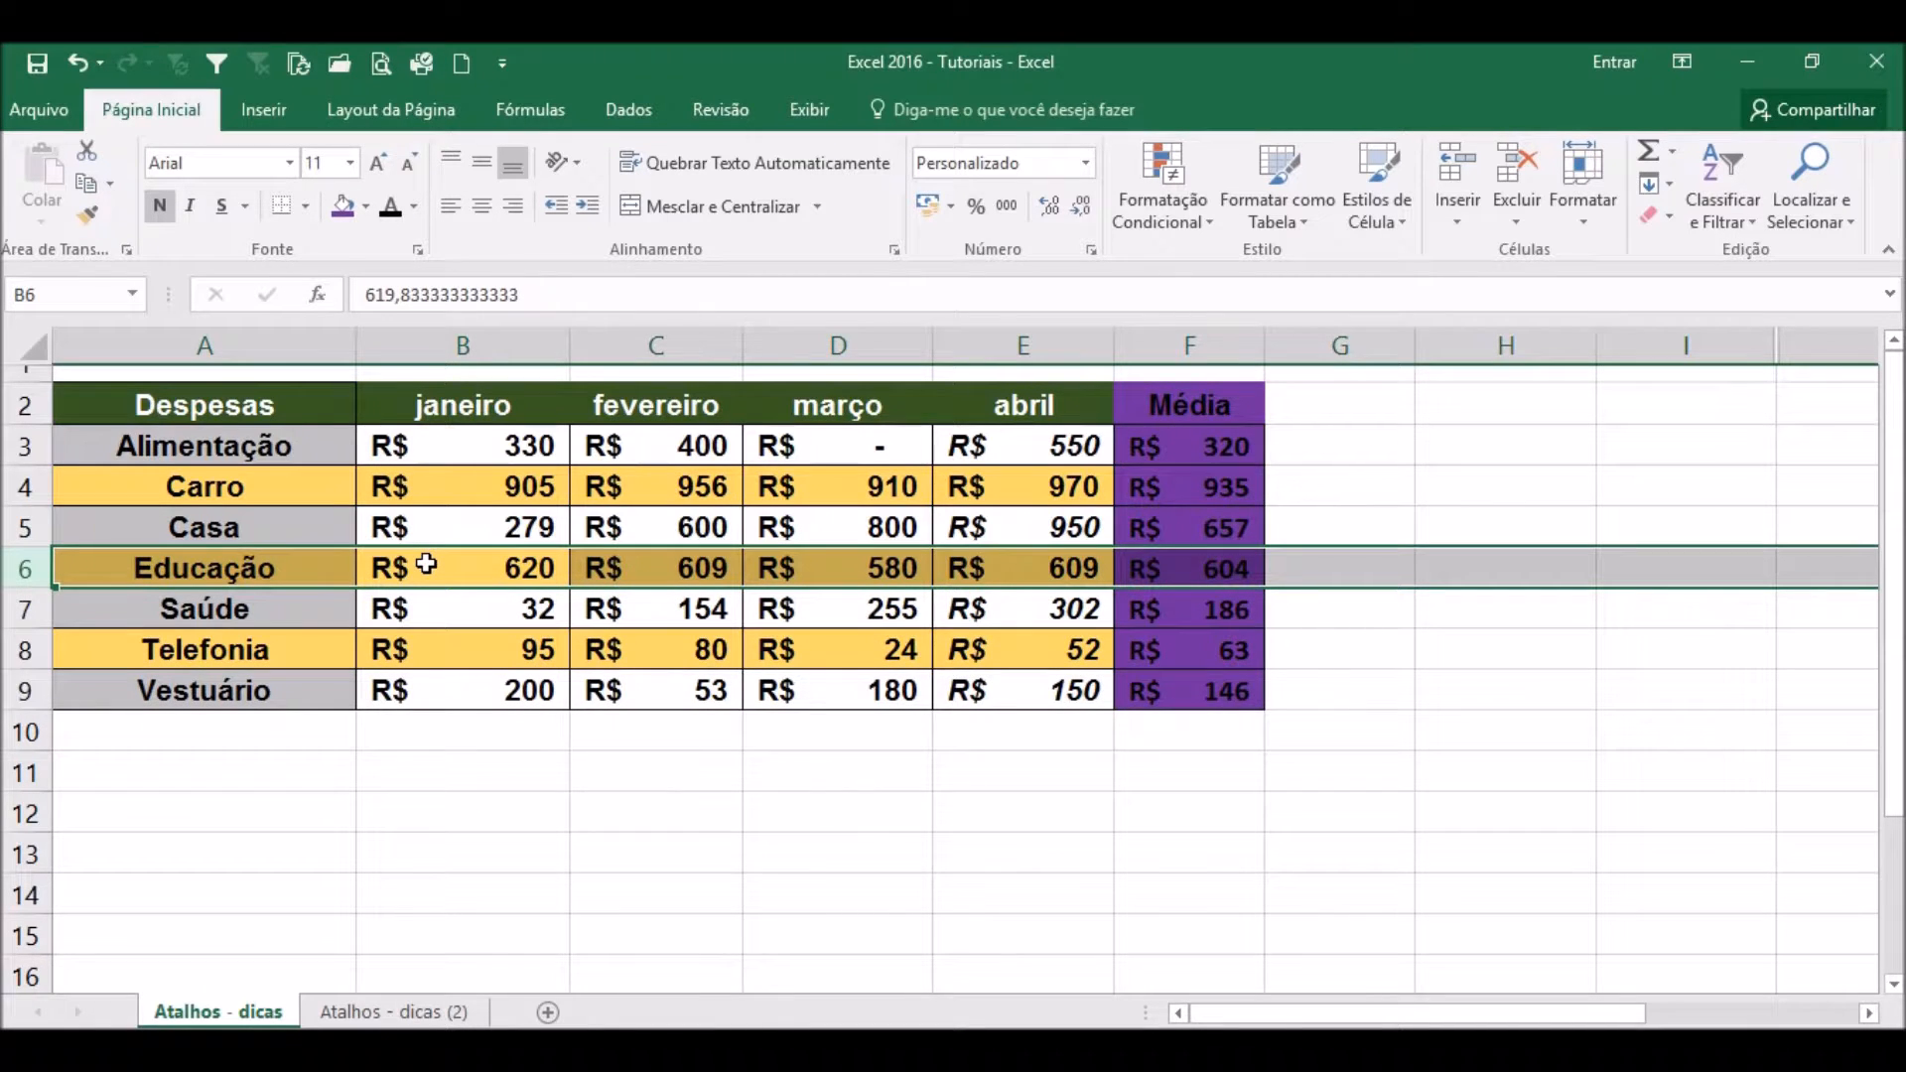
{"action": "key", "text": "ctrl+z"}
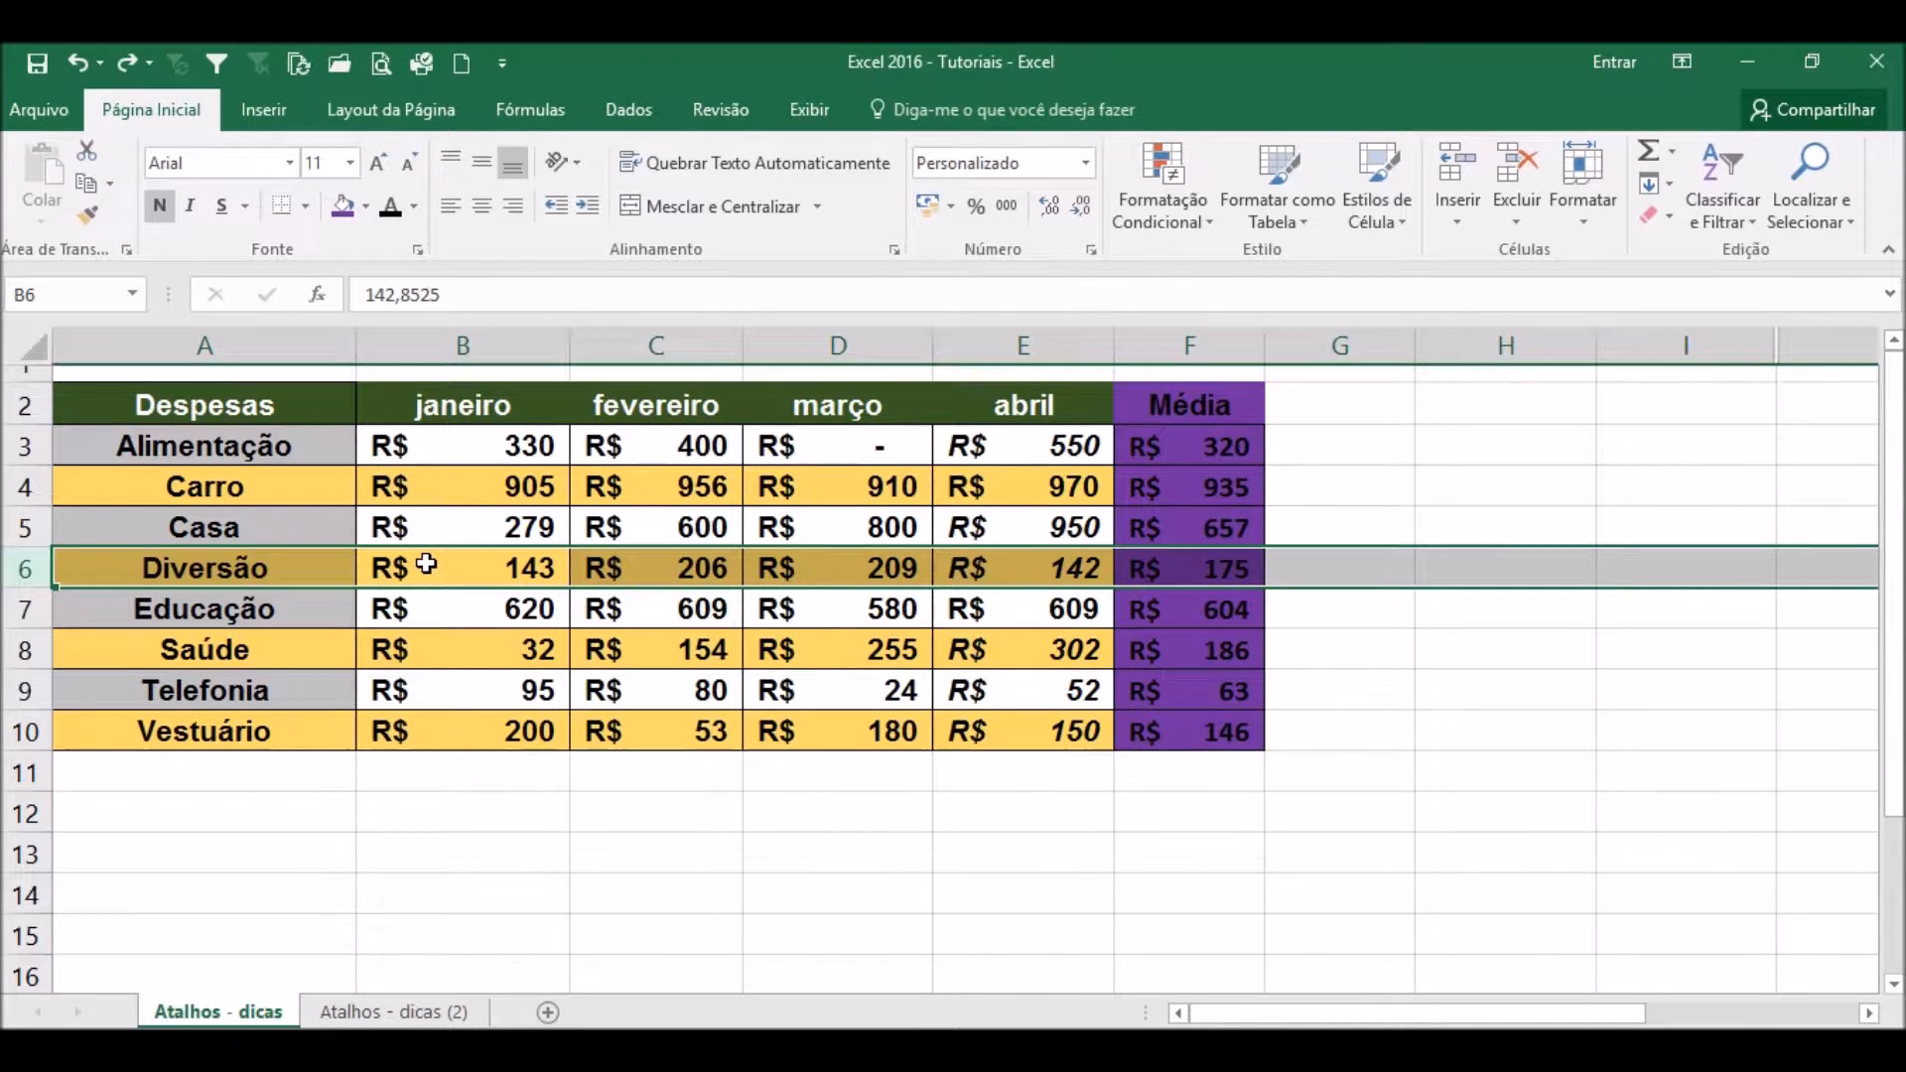
{"action": "left_click", "coordinate": [462, 621]}
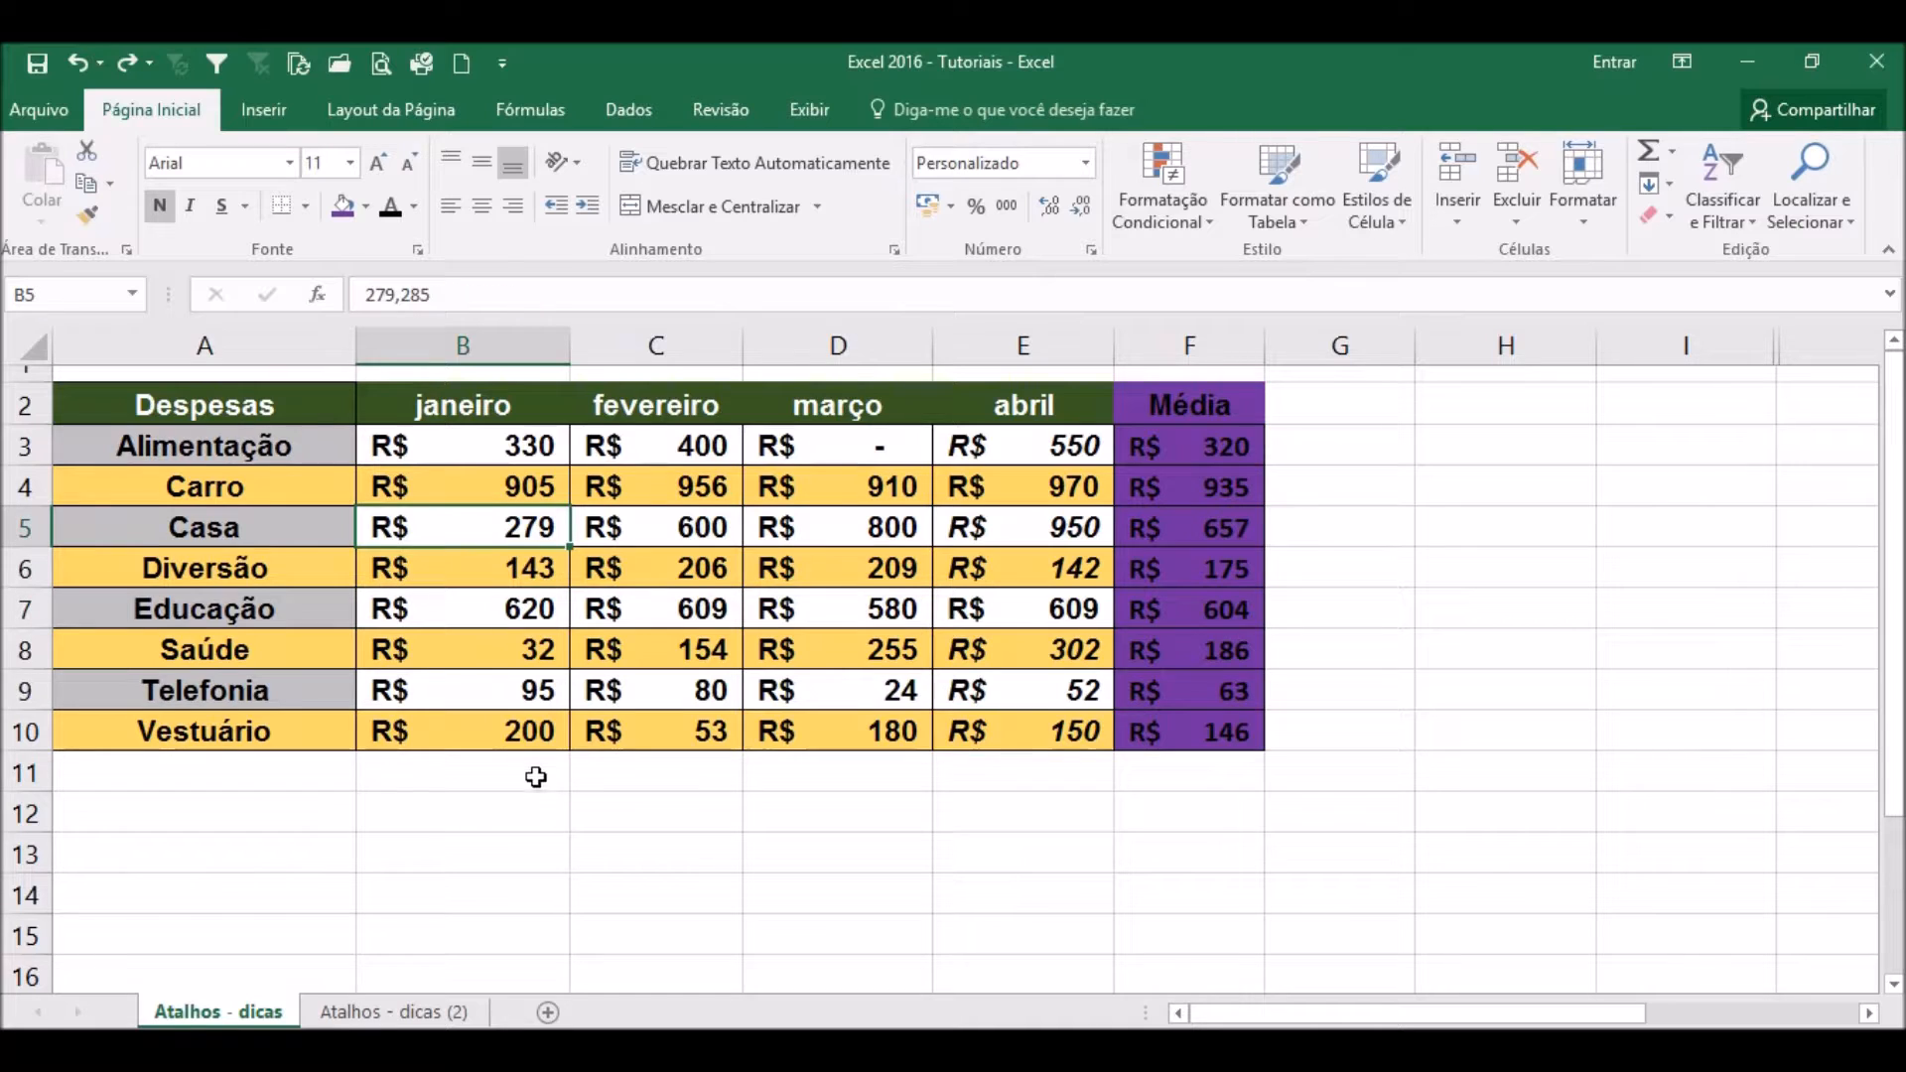
{"action": "left_click", "coordinate": [422, 821]}
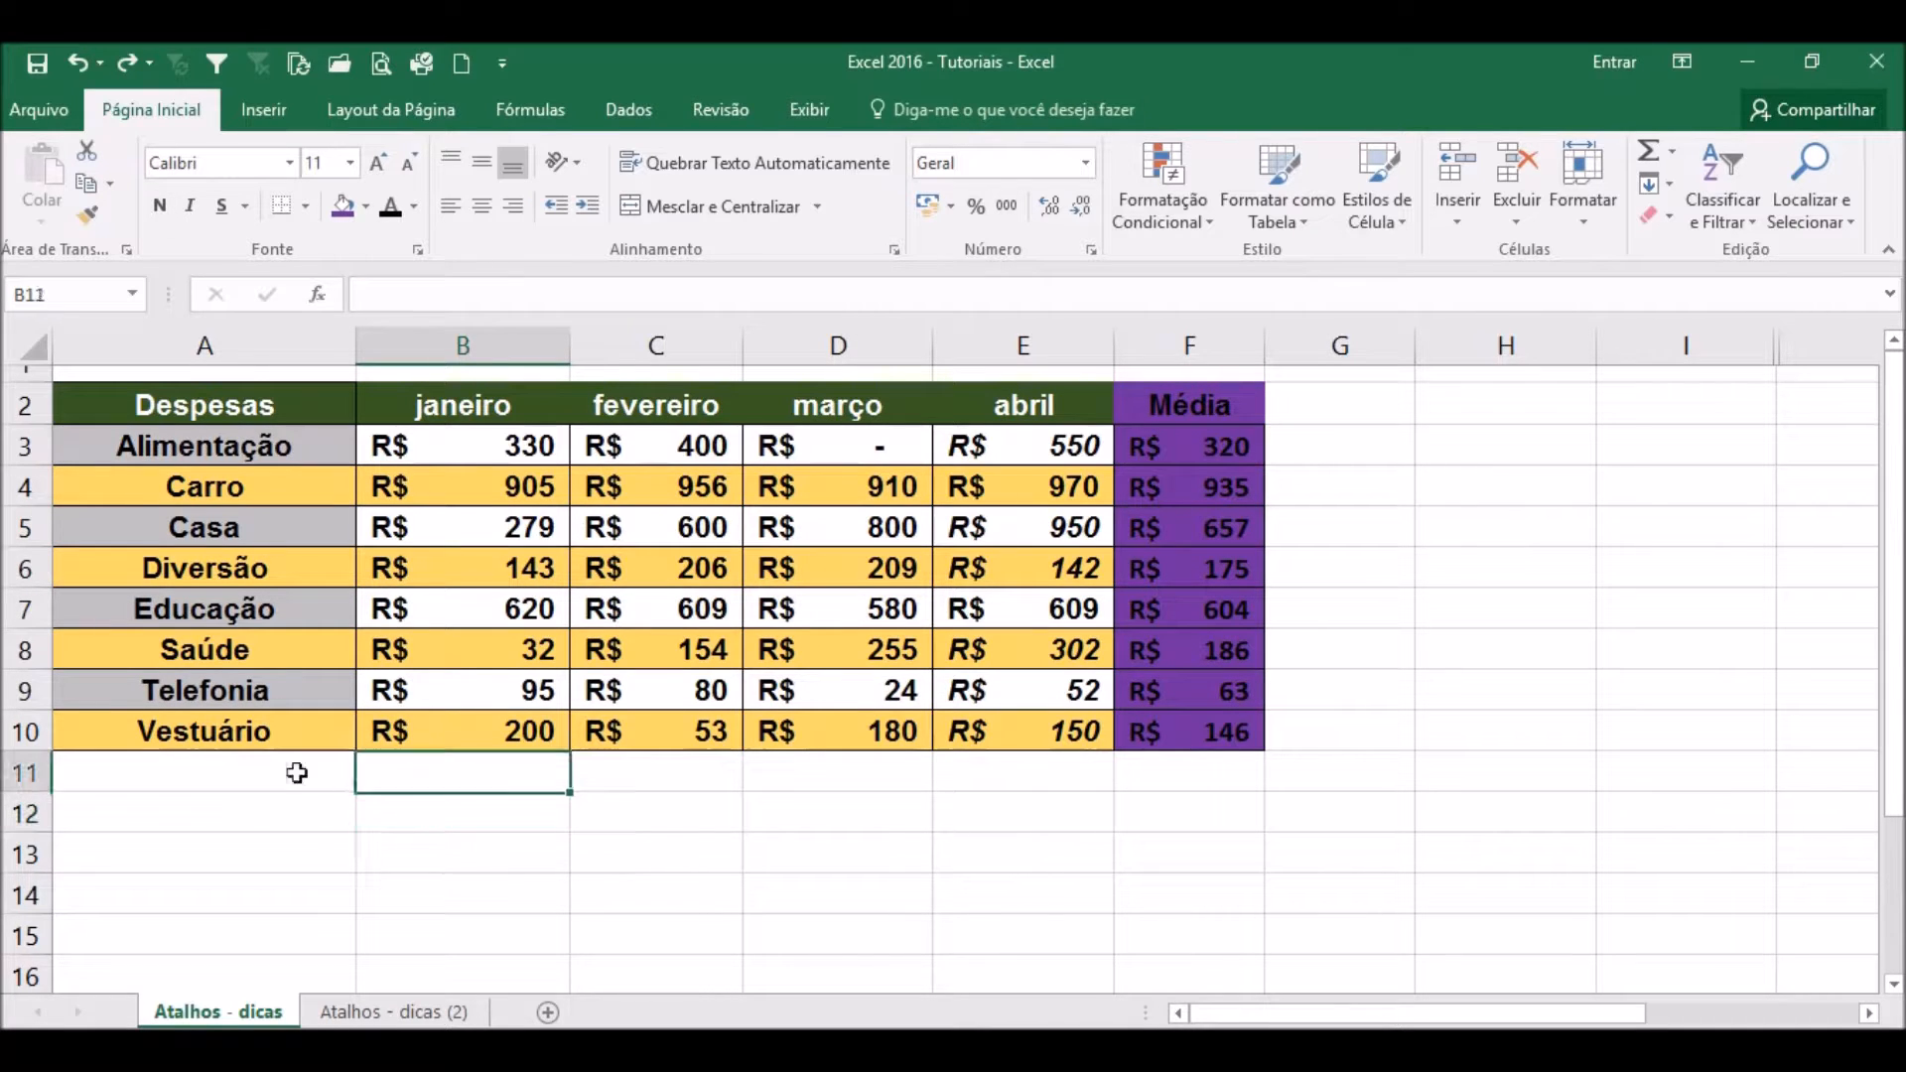
Insert seven blank rows above the Saúde row (8).
{"action": "left_click", "coordinate": [25, 650]}
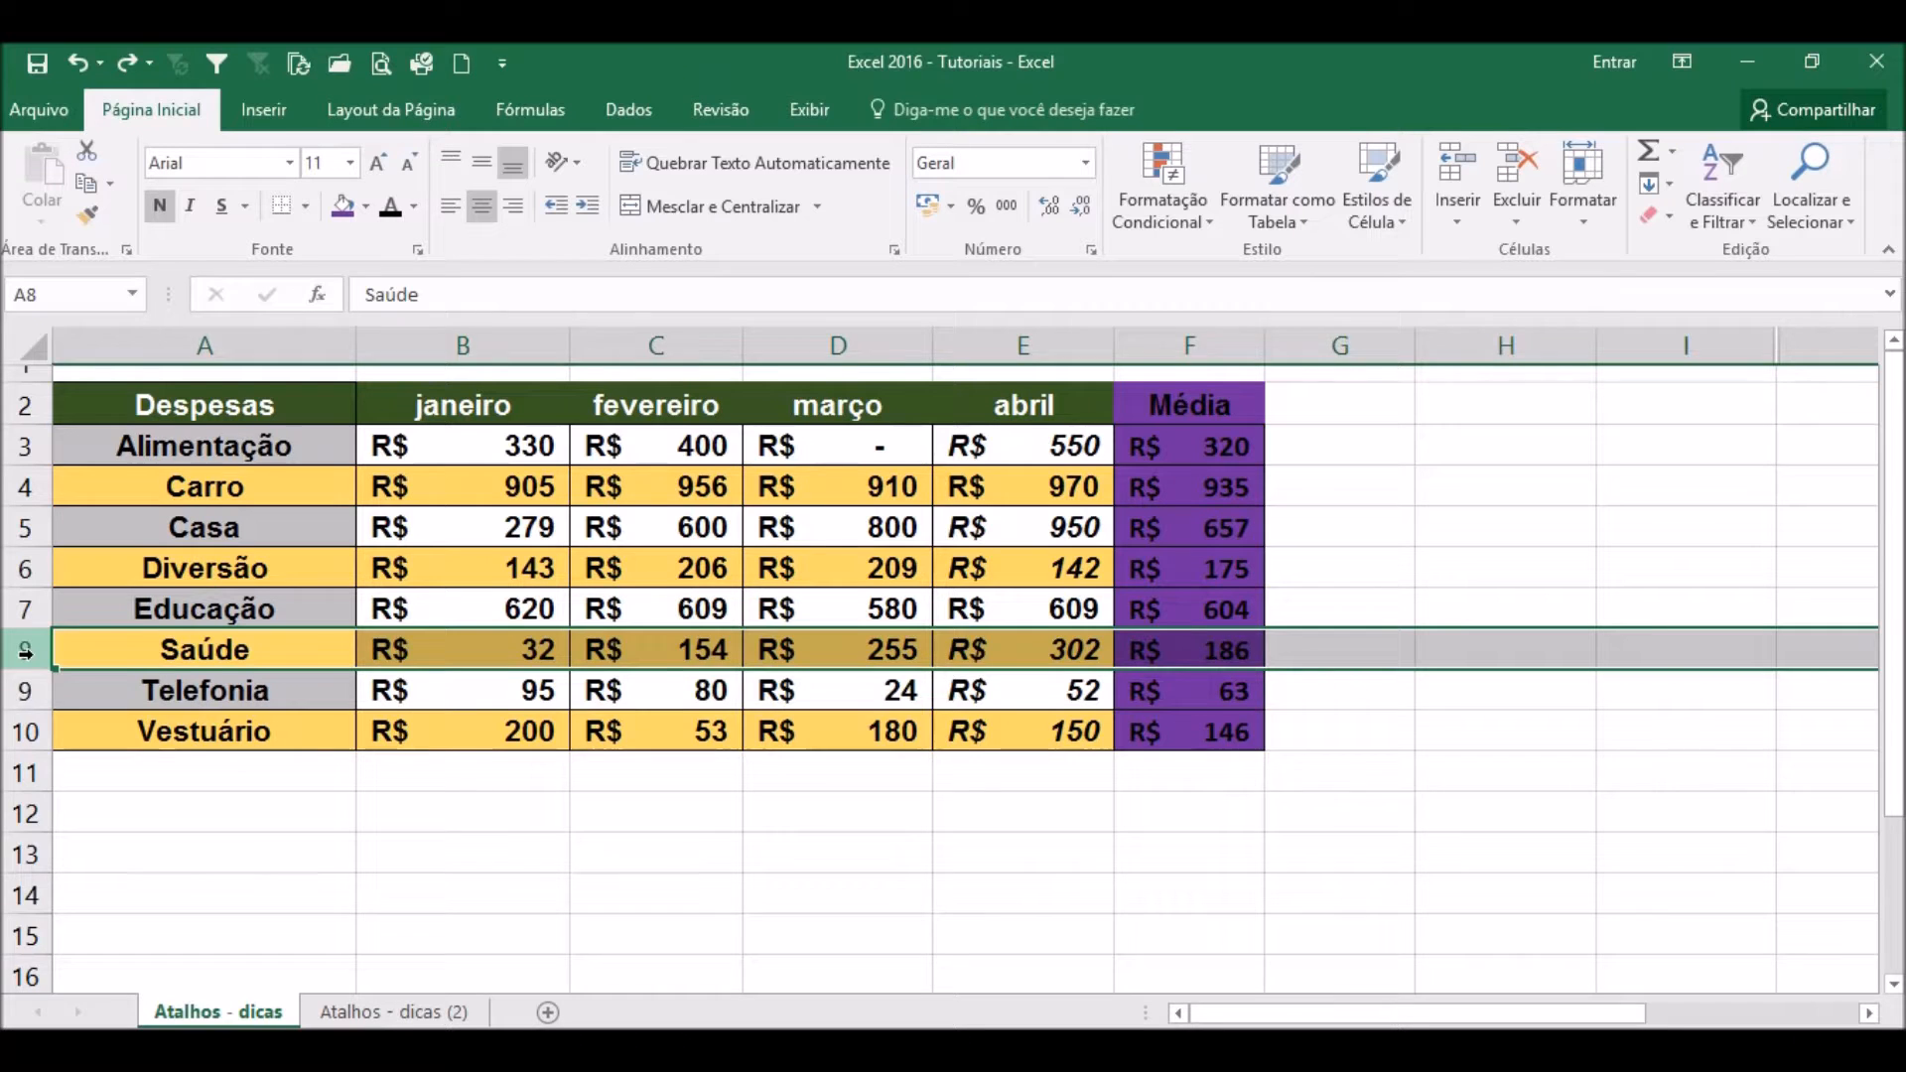
{"action": "key", "text": "ctrl+plus"}
{"action": "key", "text": "ctrl+plus"}
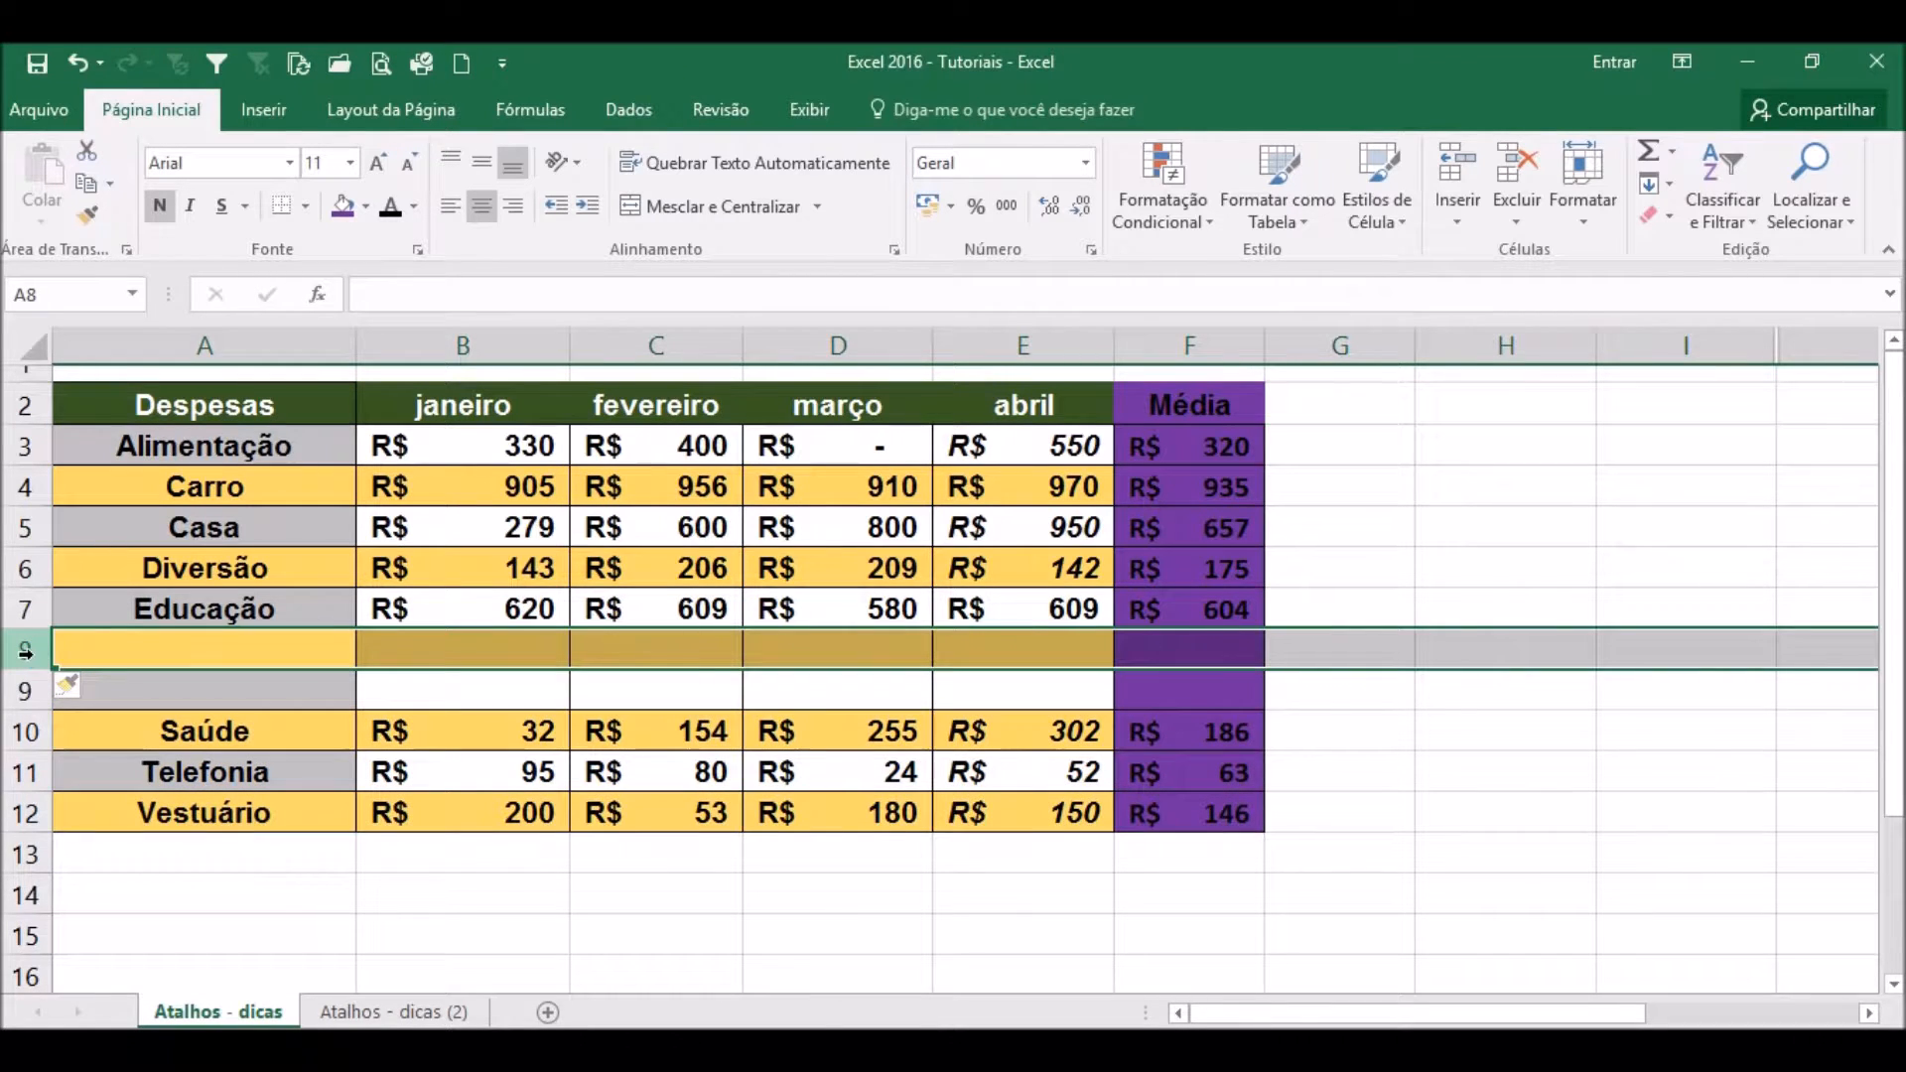
{"action": "key", "text": "ctrl+plus"}
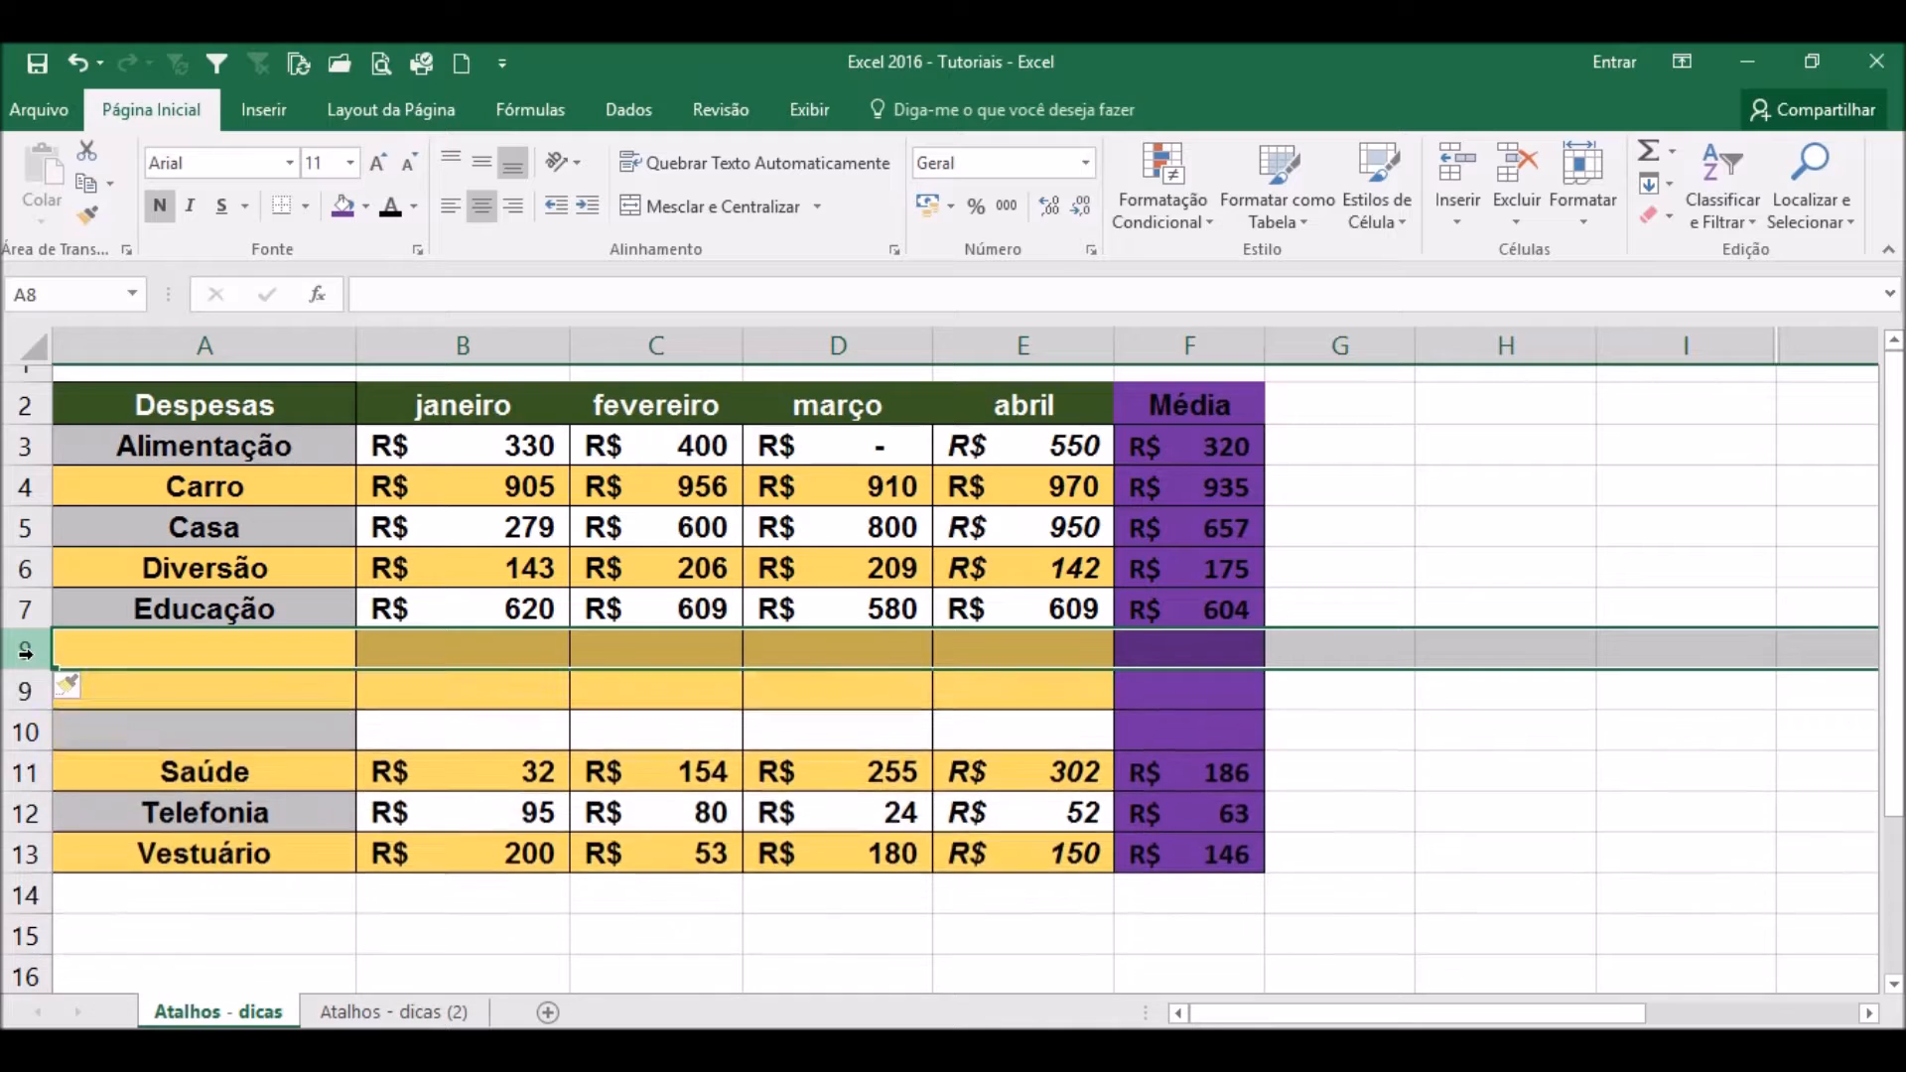
{"action": "key", "text": "ctrl+plus"}
{"action": "key", "text": "ctrl+plus"}
{"action": "key", "text": "ctrl+plus"}
{"action": "key", "text": "ctrl+plus"}
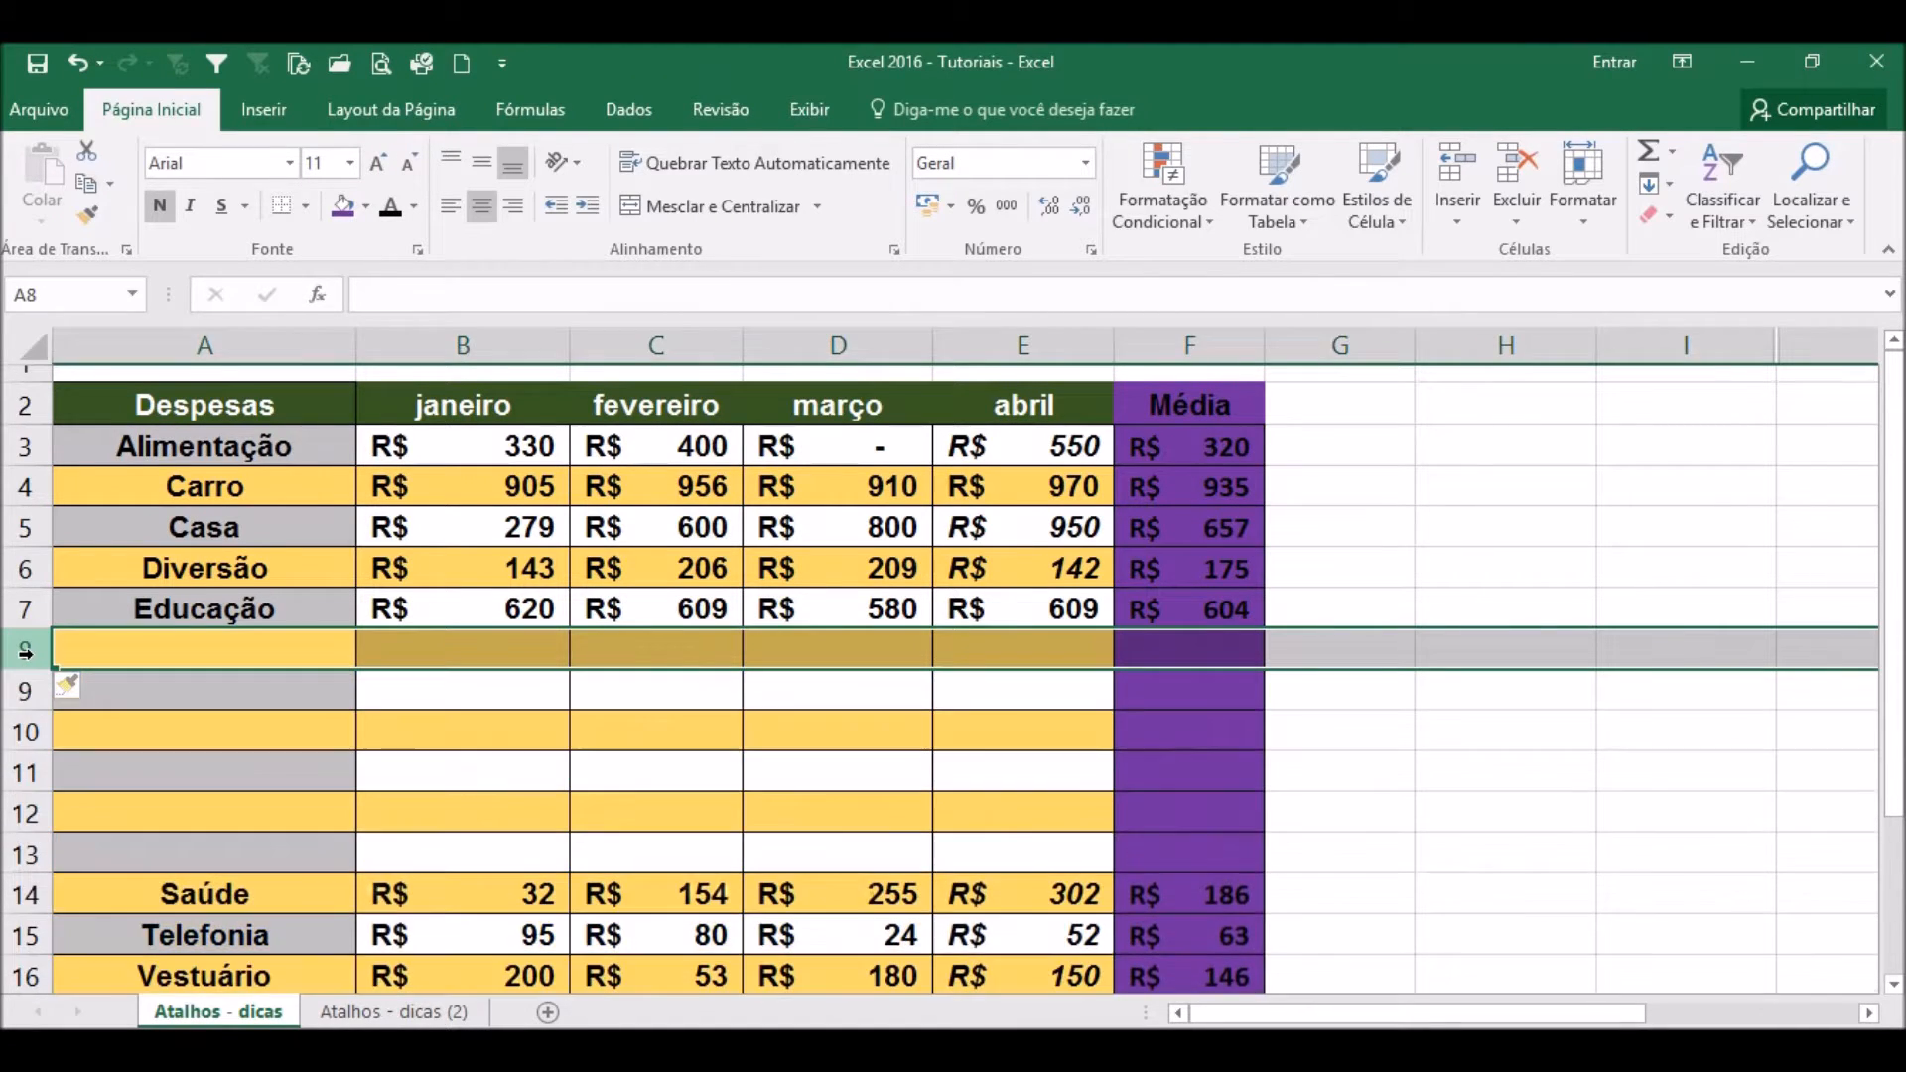
{"action": "left_click", "coordinate": [1465, 951]}
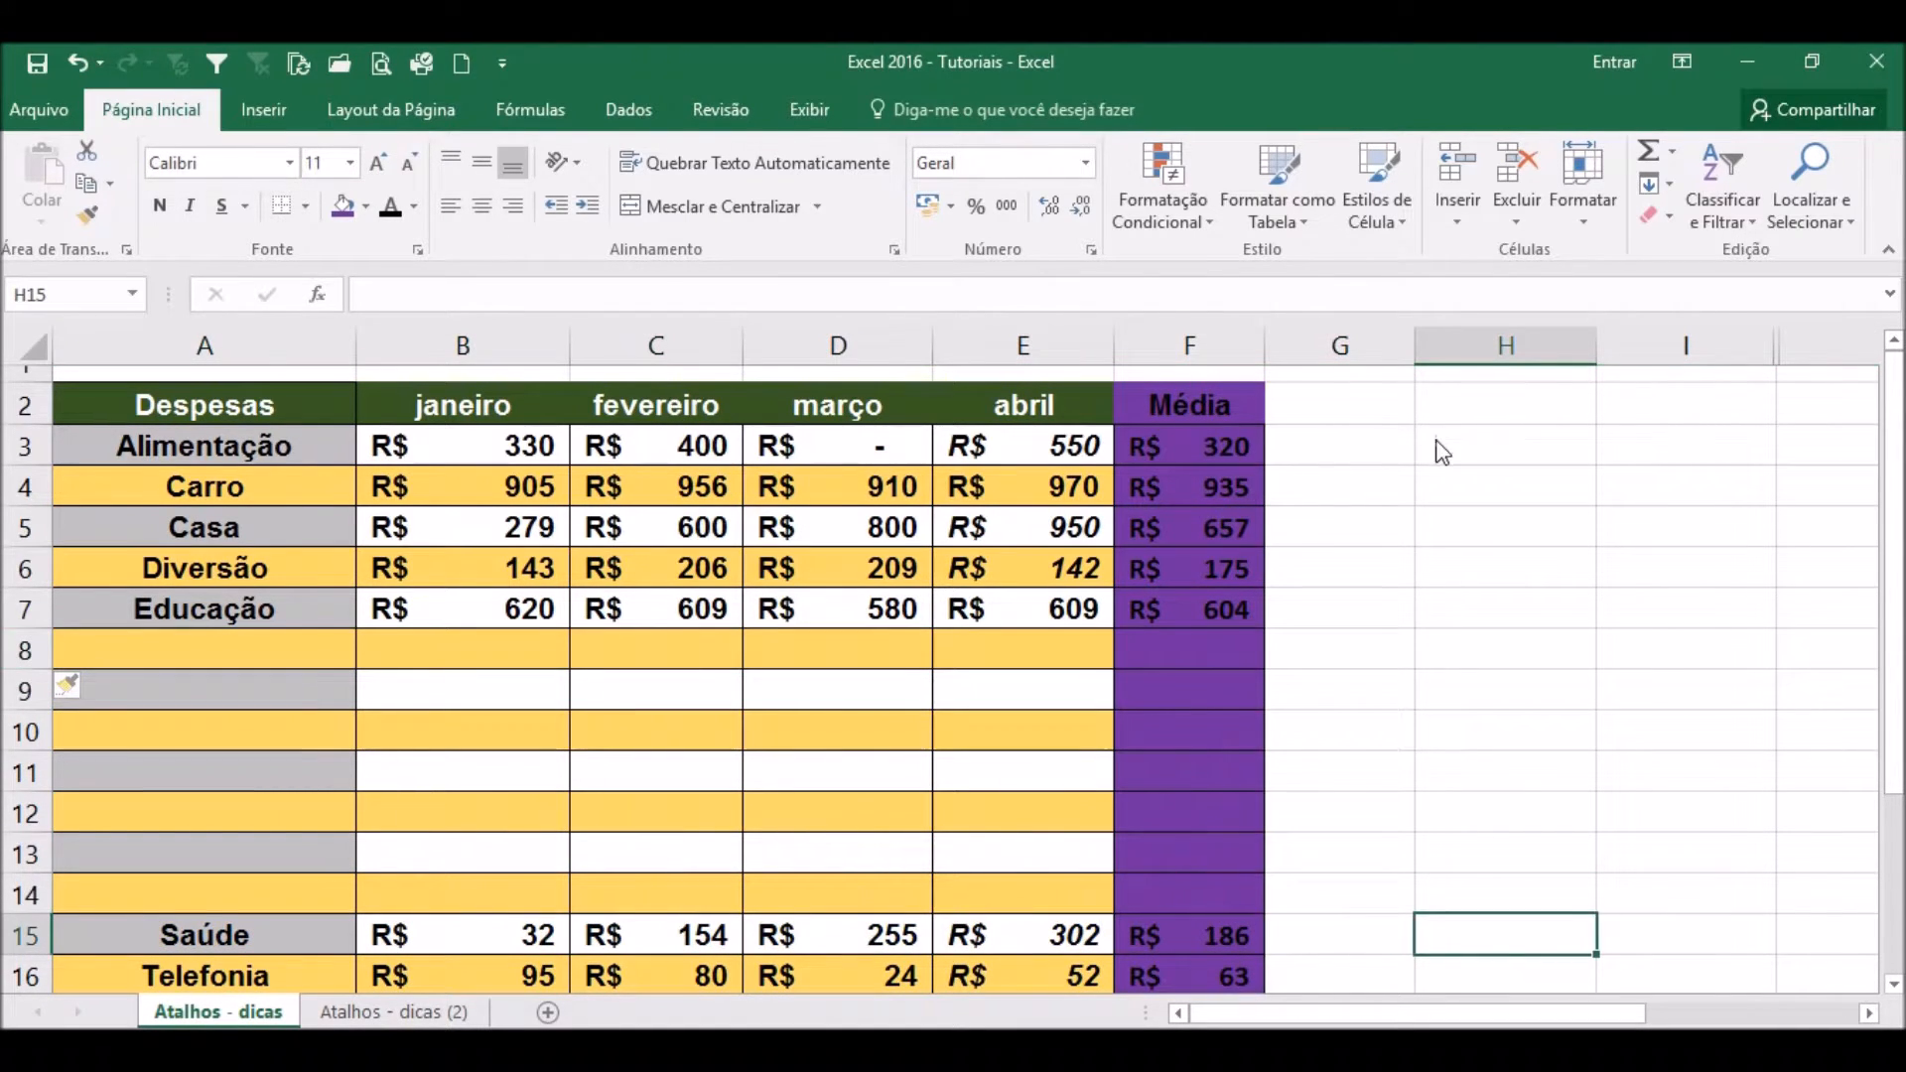
Fill the blank range A8:D10 with the standard light blue color.
{"action": "left_click_drag", "start_coordinate": [153, 646], "coordinate": [766, 749]}
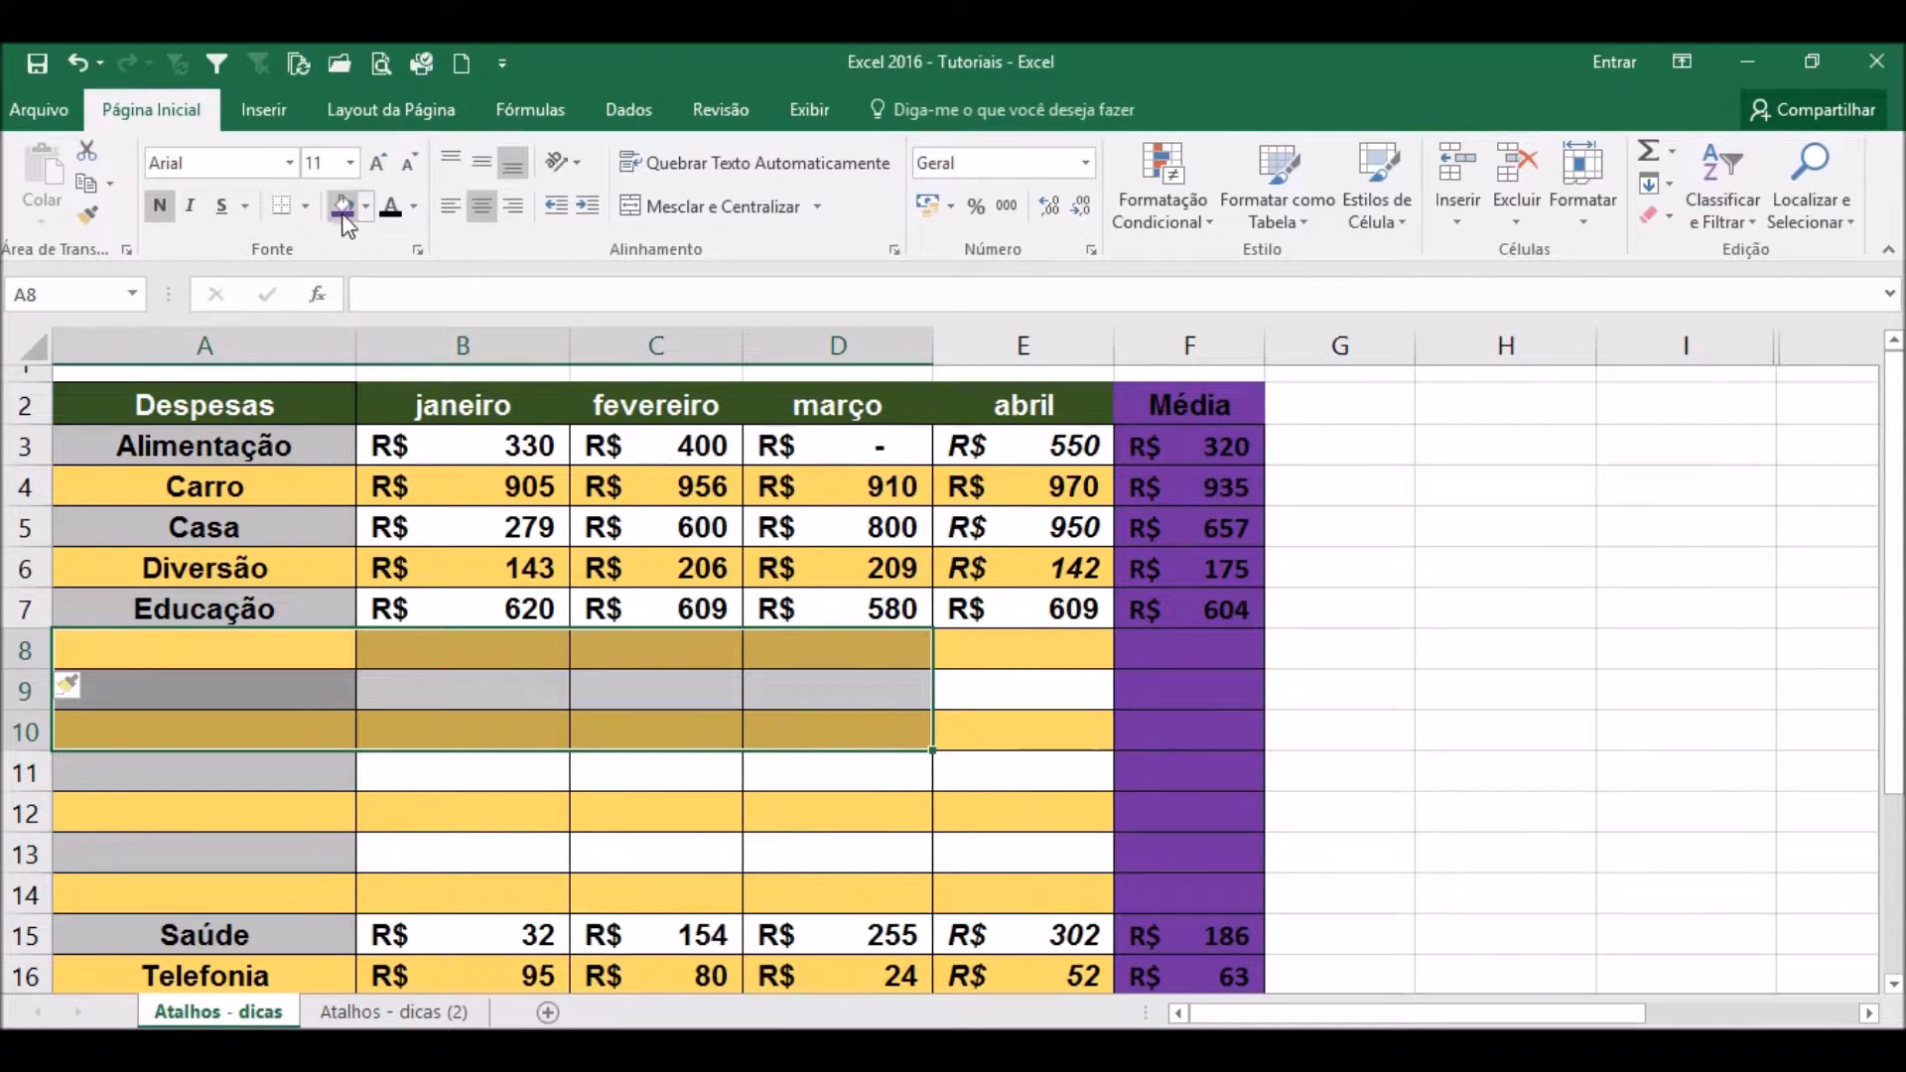
{"action": "left_click", "coordinate": [365, 209]}
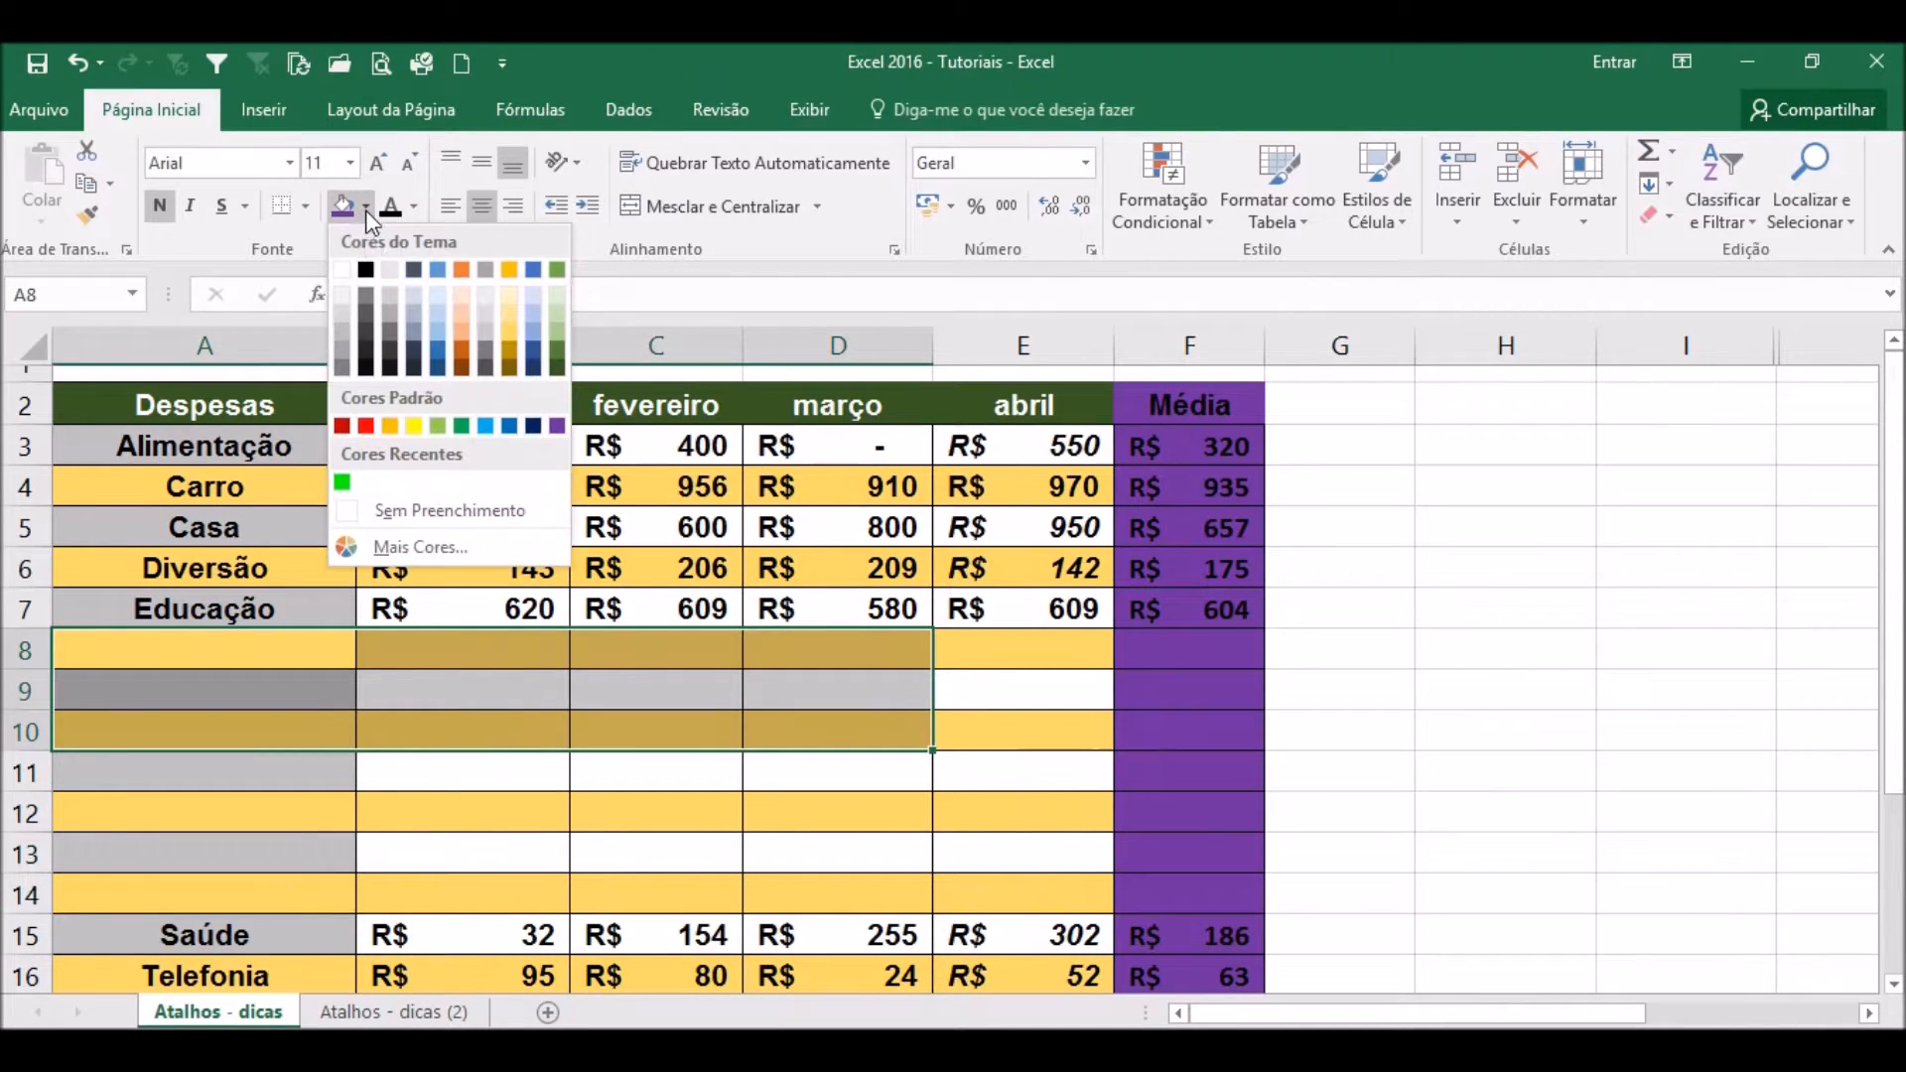
{"action": "left_click", "coordinate": [485, 427]}
{"action": "left_click", "coordinate": [1058, 685]}
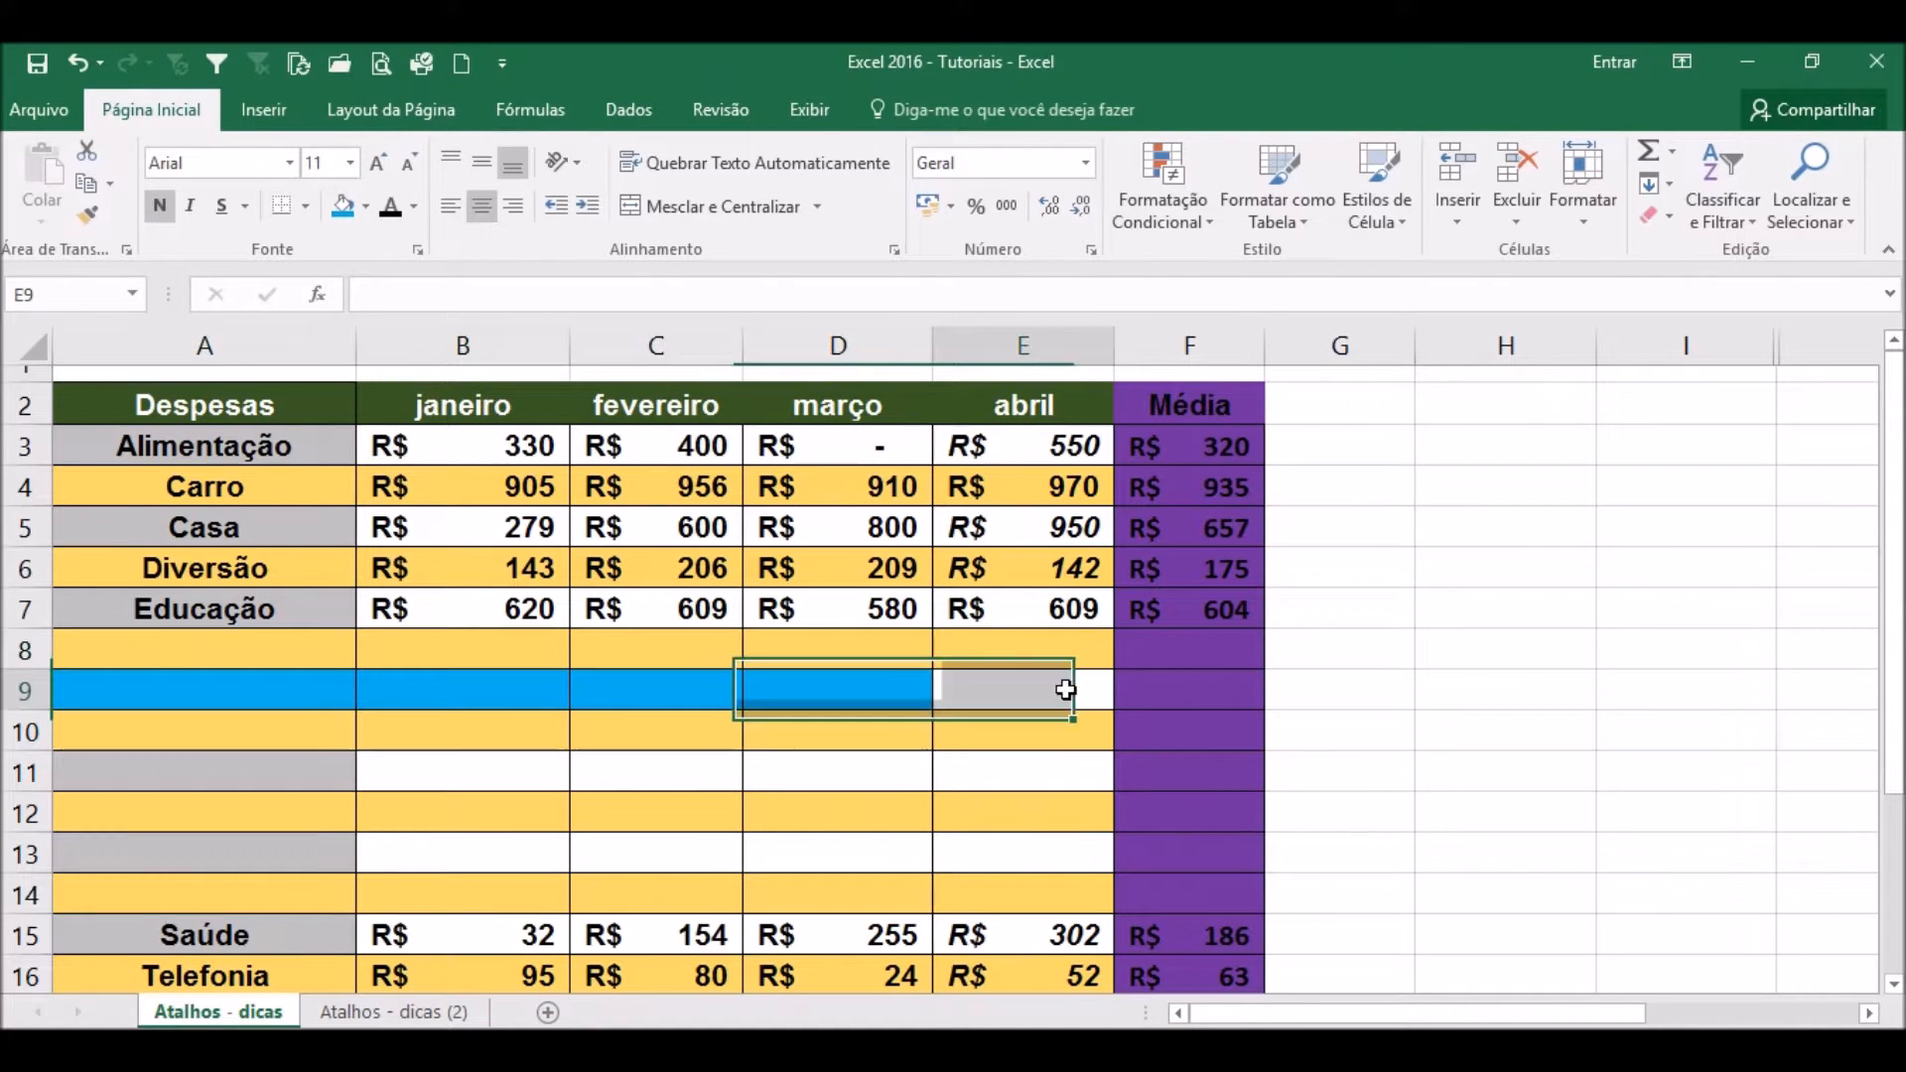
{"action": "left_click", "coordinate": [1469, 489]}
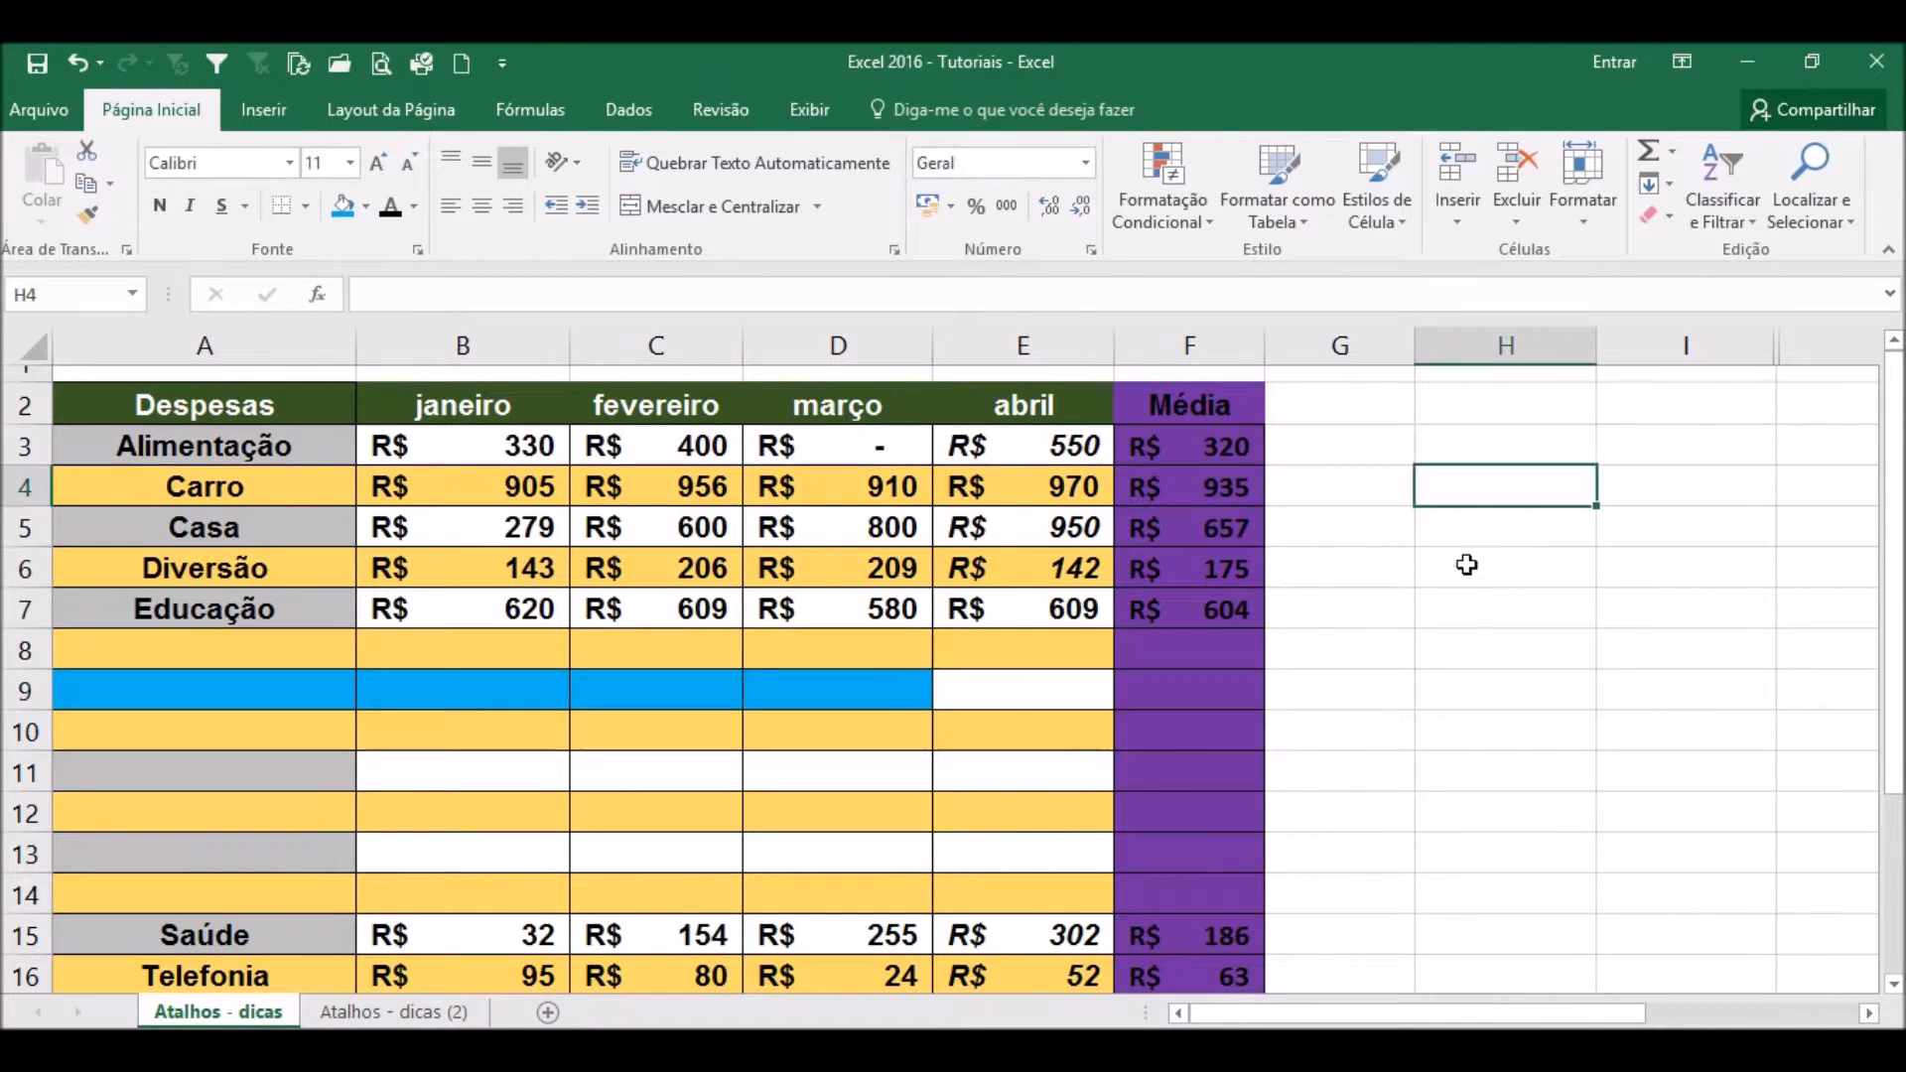
Repeat the light blue fill on the separate cells H4, G9, H8, G4 and H11 outside the table.
{"action": "key", "text": "F4"}
{"action": "left_click", "coordinate": [1370, 688]}
{"action": "key", "text": "F4"}
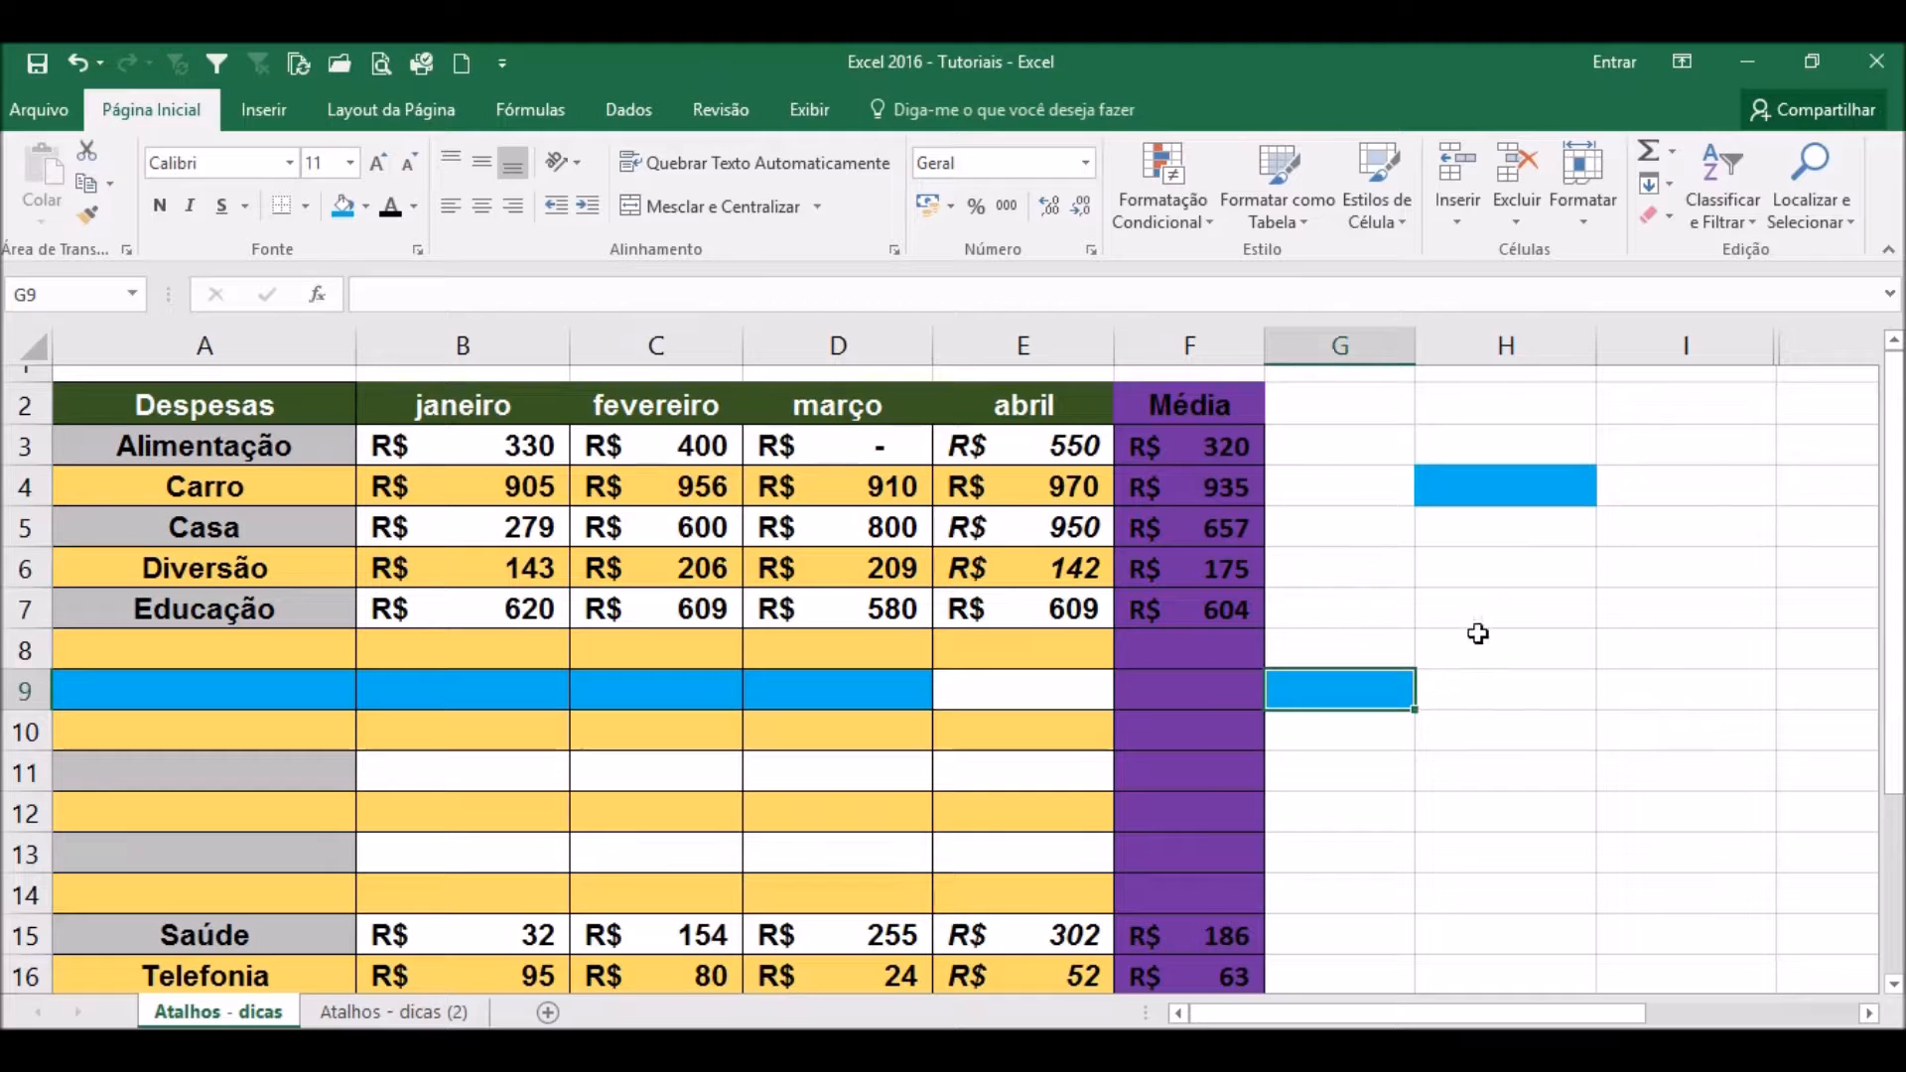
{"action": "left_click", "coordinate": [1476, 629]}
{"action": "key", "text": "F4"}
{"action": "left_click", "coordinate": [1367, 478]}
{"action": "key", "text": "F4"}
{"action": "left_click", "coordinate": [1385, 613]}
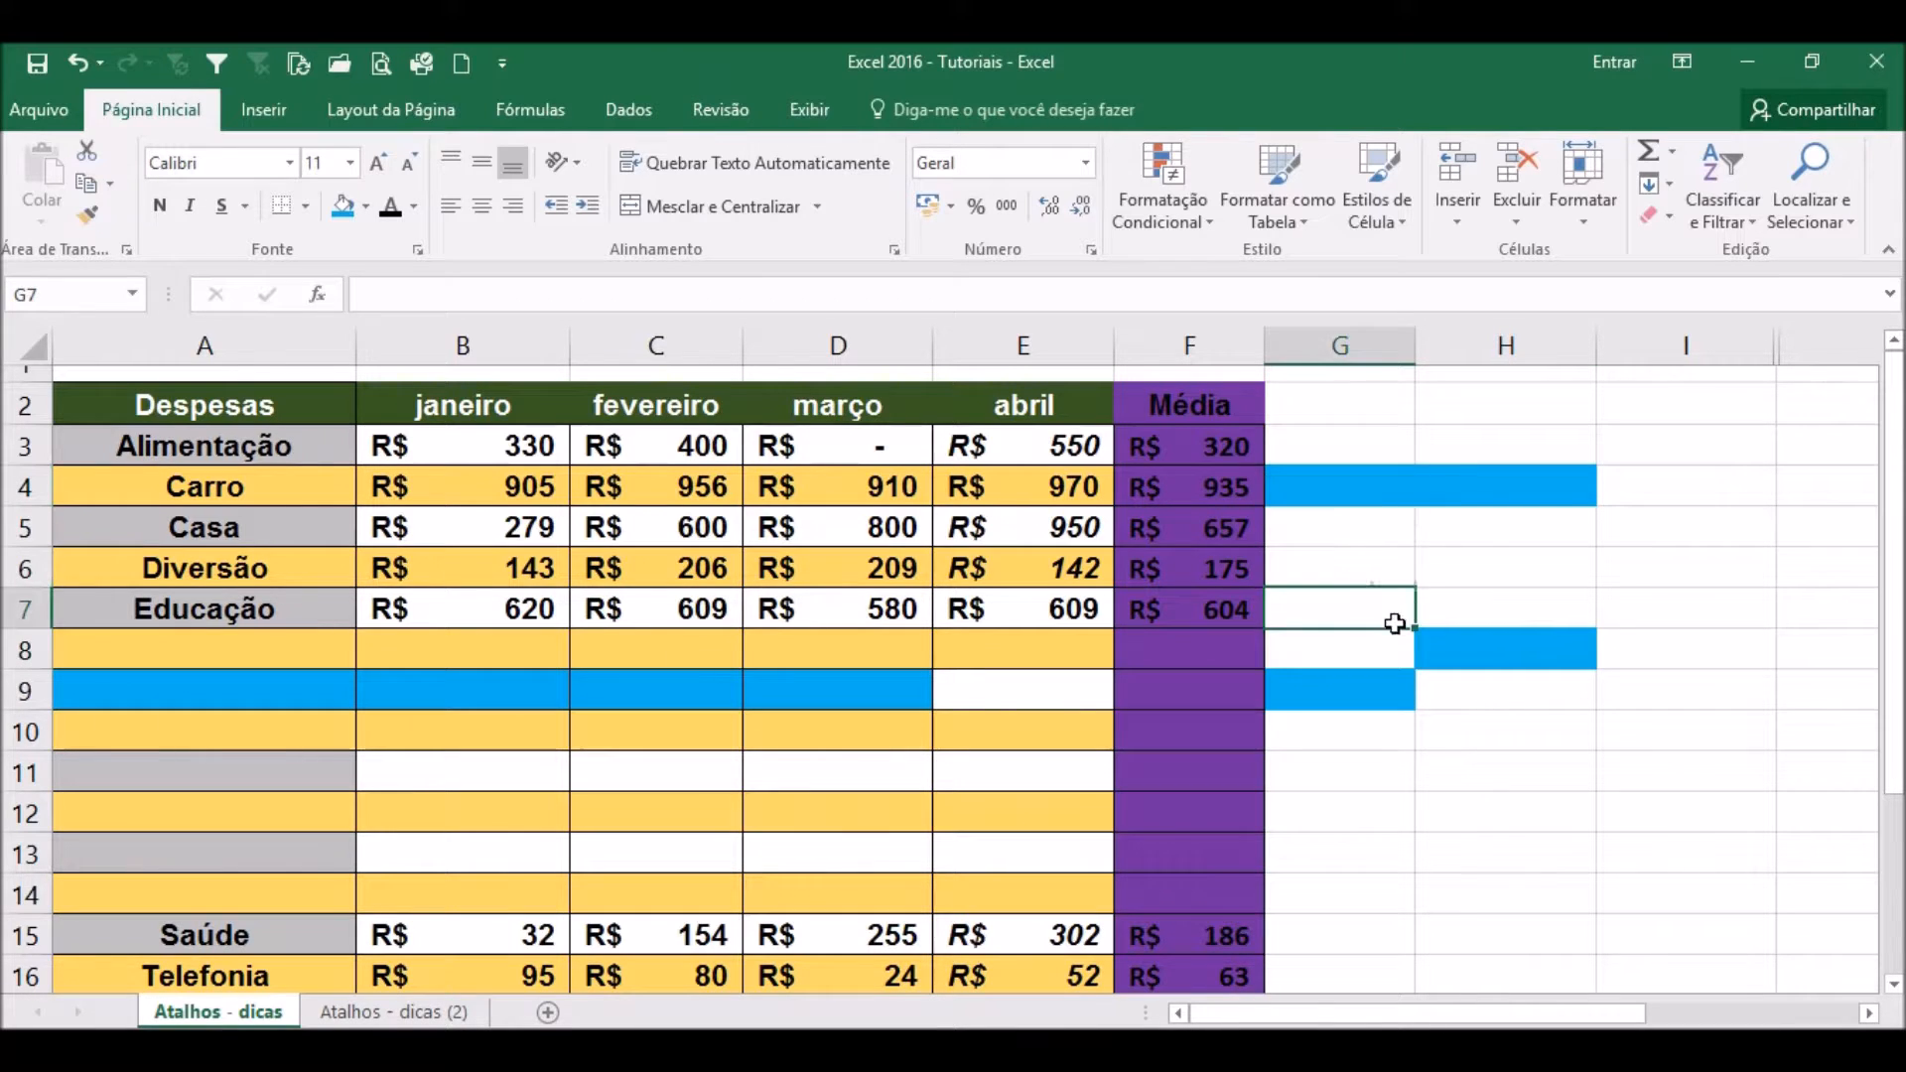
{"action": "left_click", "coordinate": [1449, 788]}
{"action": "key", "text": "F4"}
{"action": "left_click", "coordinate": [1326, 584]}
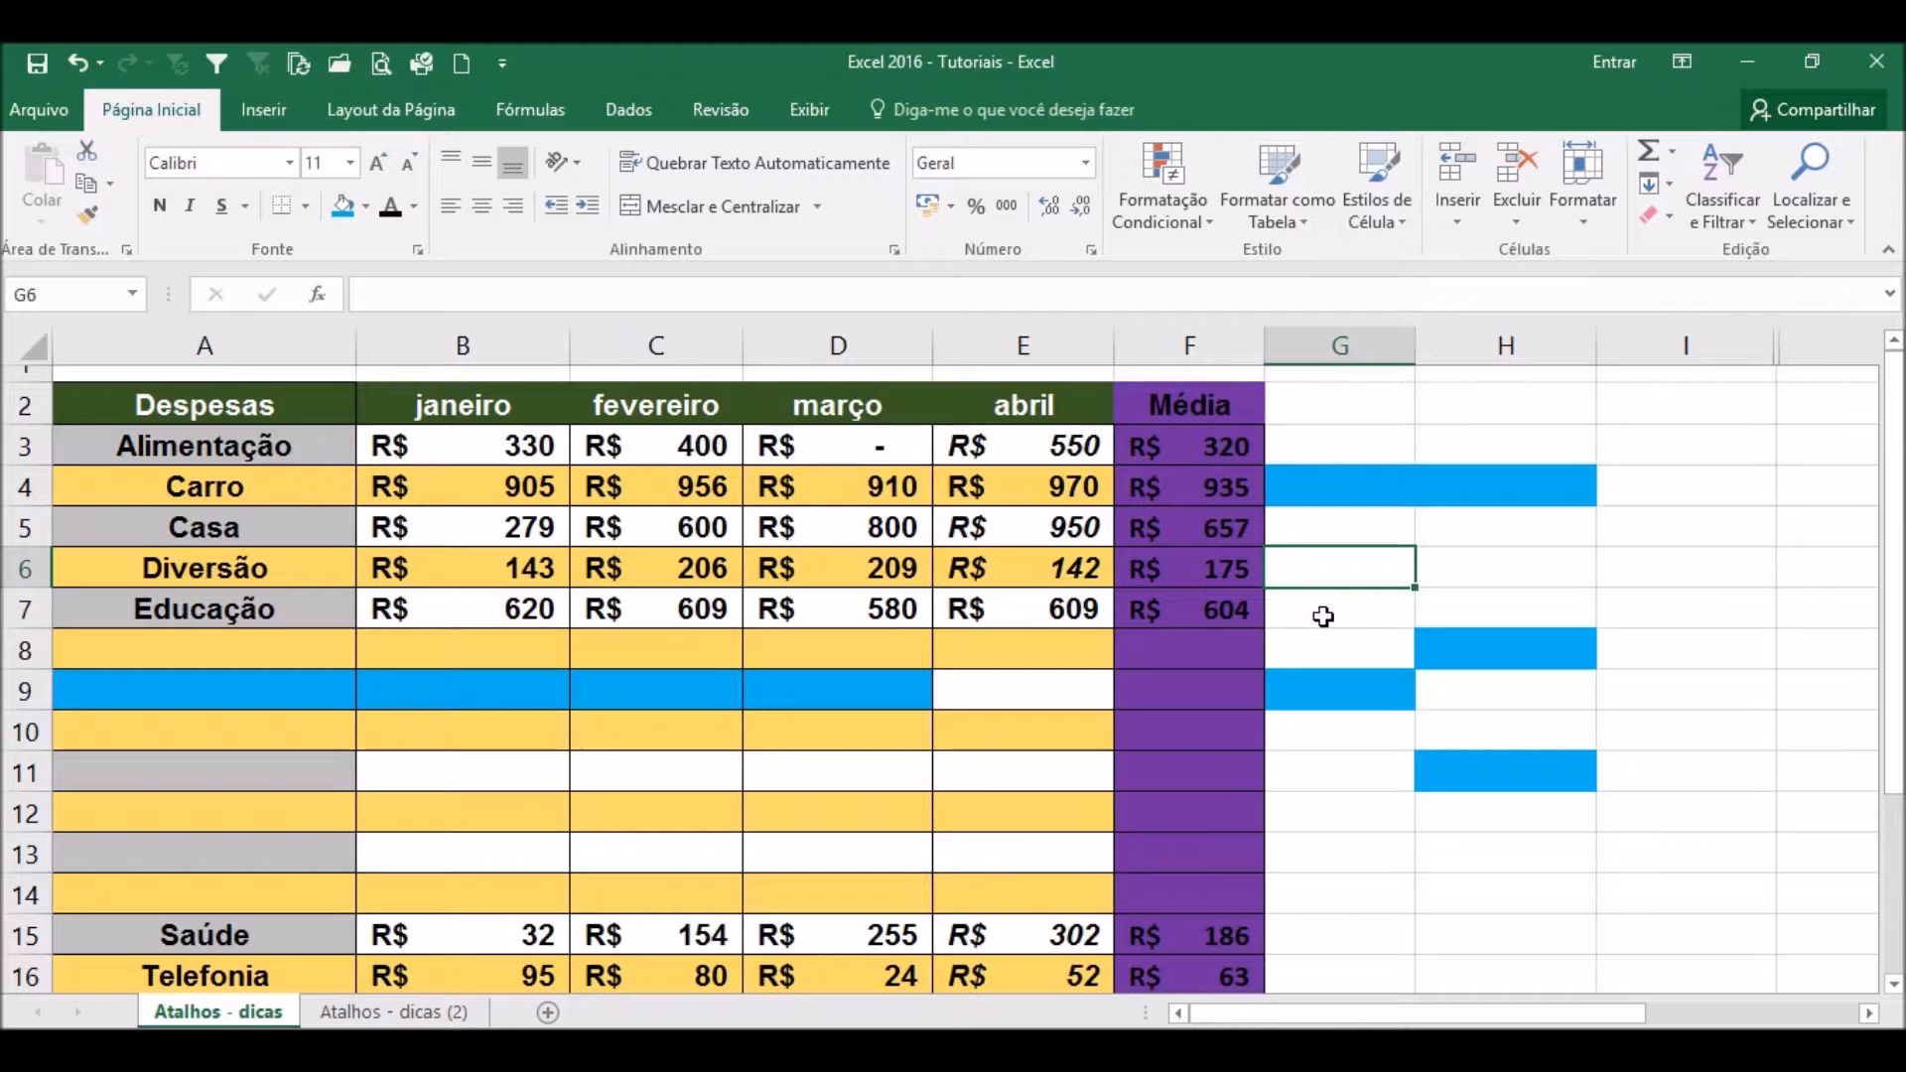
Undo the light blue fills in H11, G4, H8, G9 and H4, and in the blank range A8:D10.
{"action": "key", "text": "ctrl+z"}
{"action": "key", "text": "ctrl+z"}
{"action": "key", "text": "ctrl+z"}
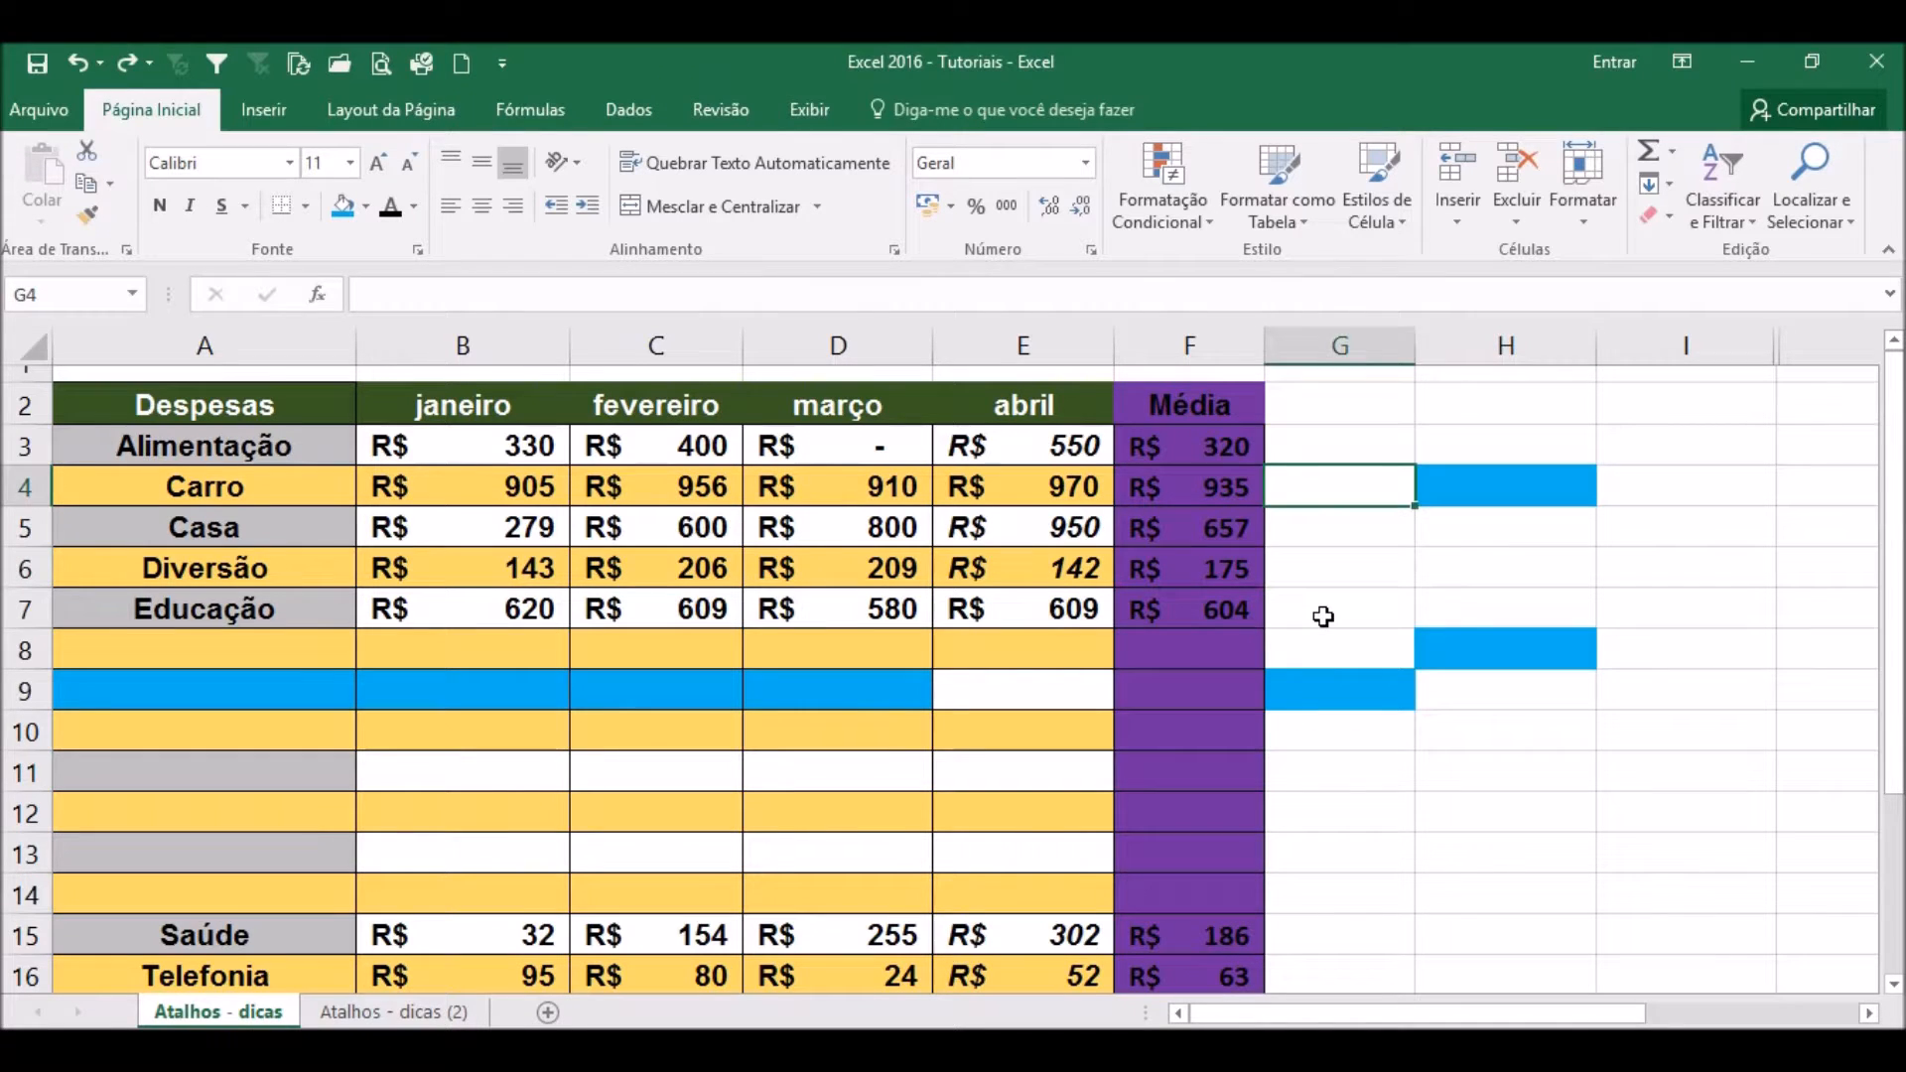
{"action": "key", "text": "ctrl+z"}
{"action": "key", "text": "ctrl+z"}
{"action": "key", "text": "ctrl+z"}
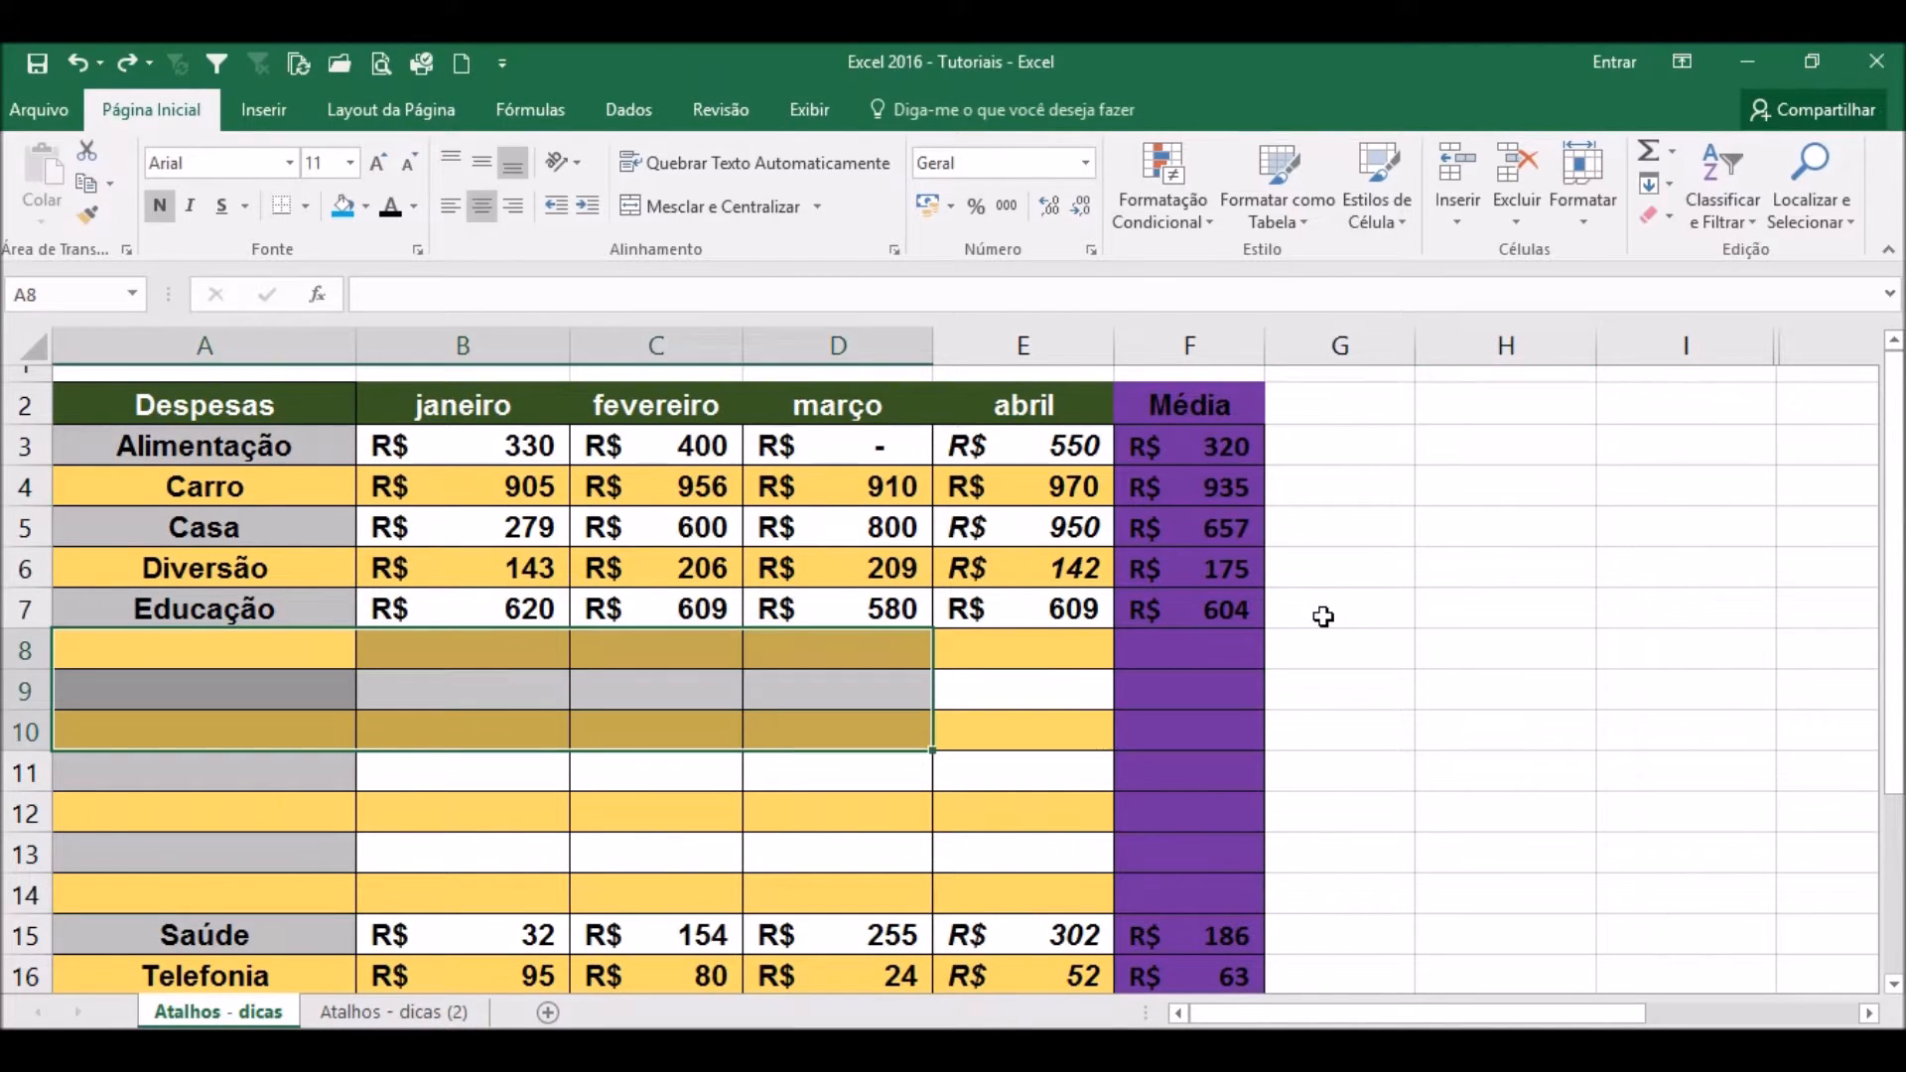
Undo the seven row insertions between Educação and Saúde.
{"action": "key", "text": "ctrl+z"}
{"action": "key", "text": "ctrl+z"}
{"action": "key", "text": "ctrl+z"}
{"action": "key", "text": "ctrl+z"}
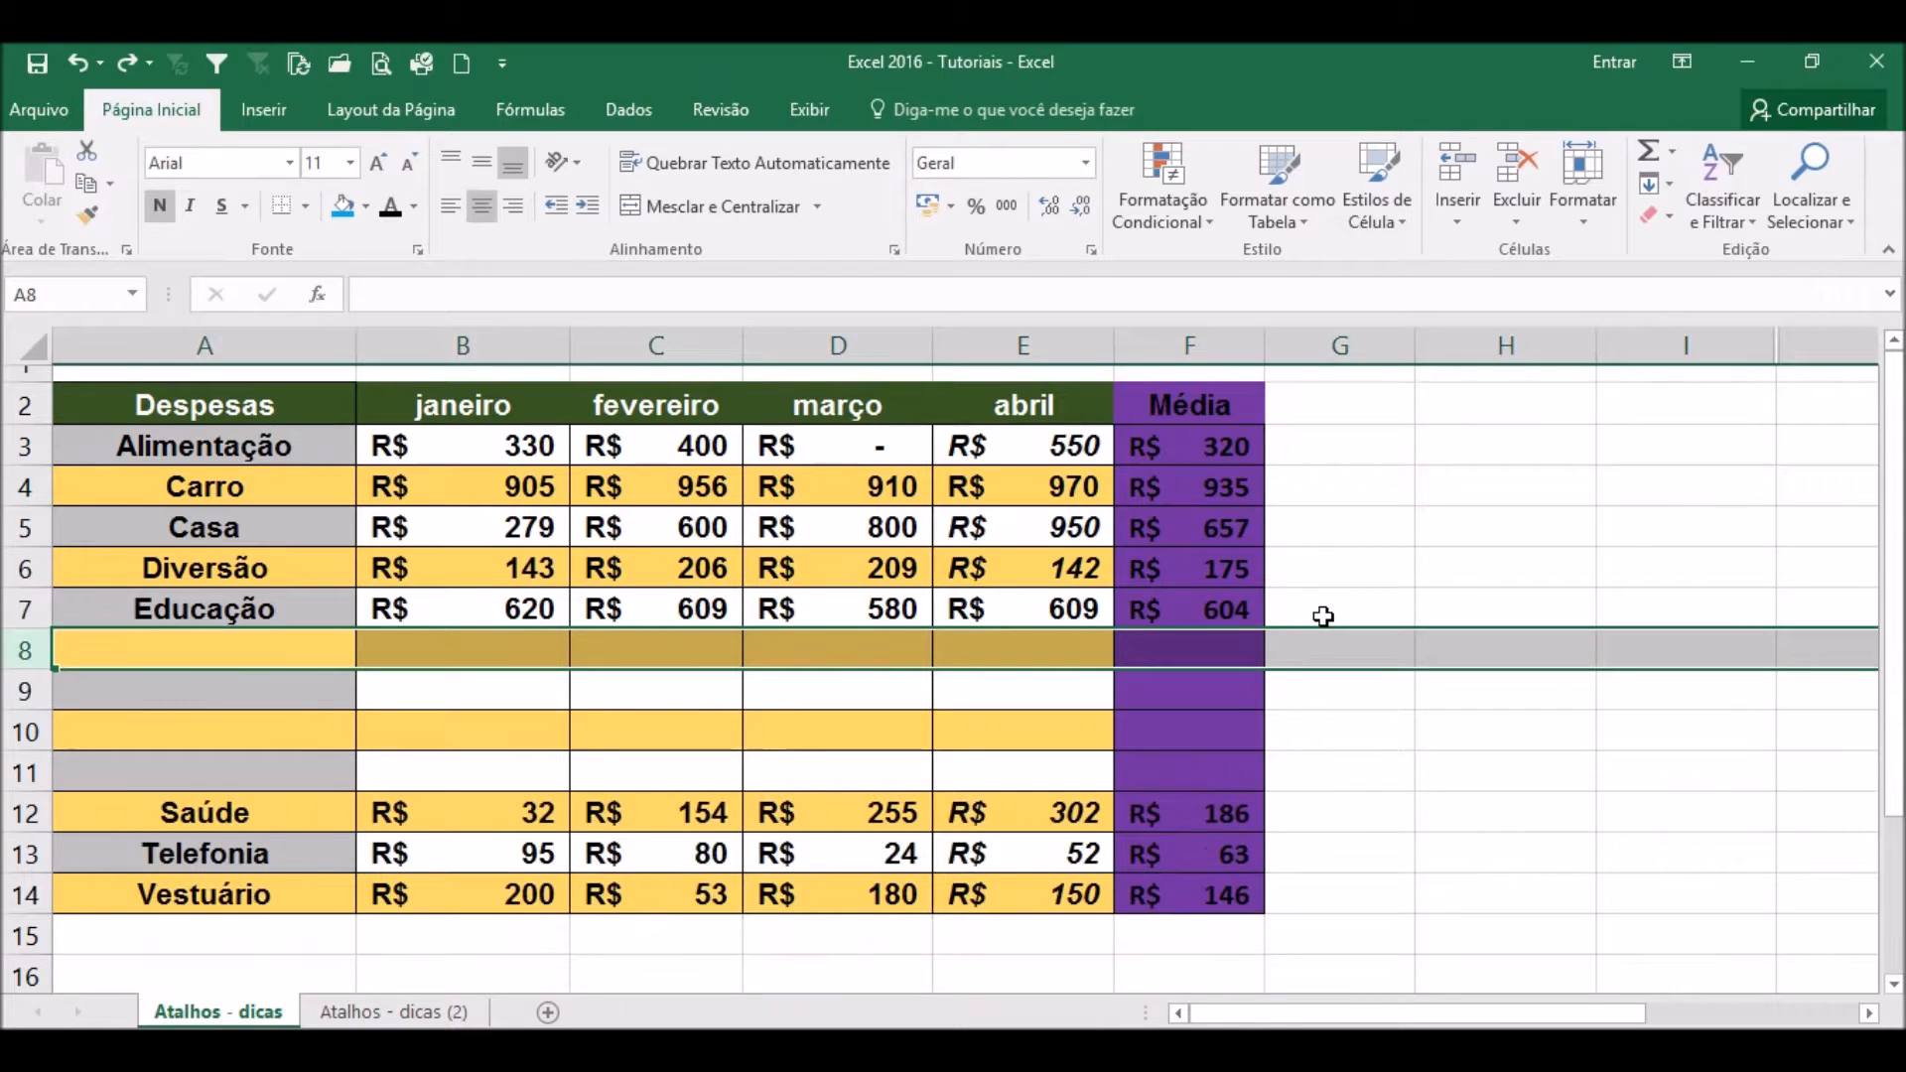
{"action": "key", "text": "ctrl+z"}
{"action": "key", "text": "ctrl+z"}
{"action": "key", "text": "ctrl+z"}
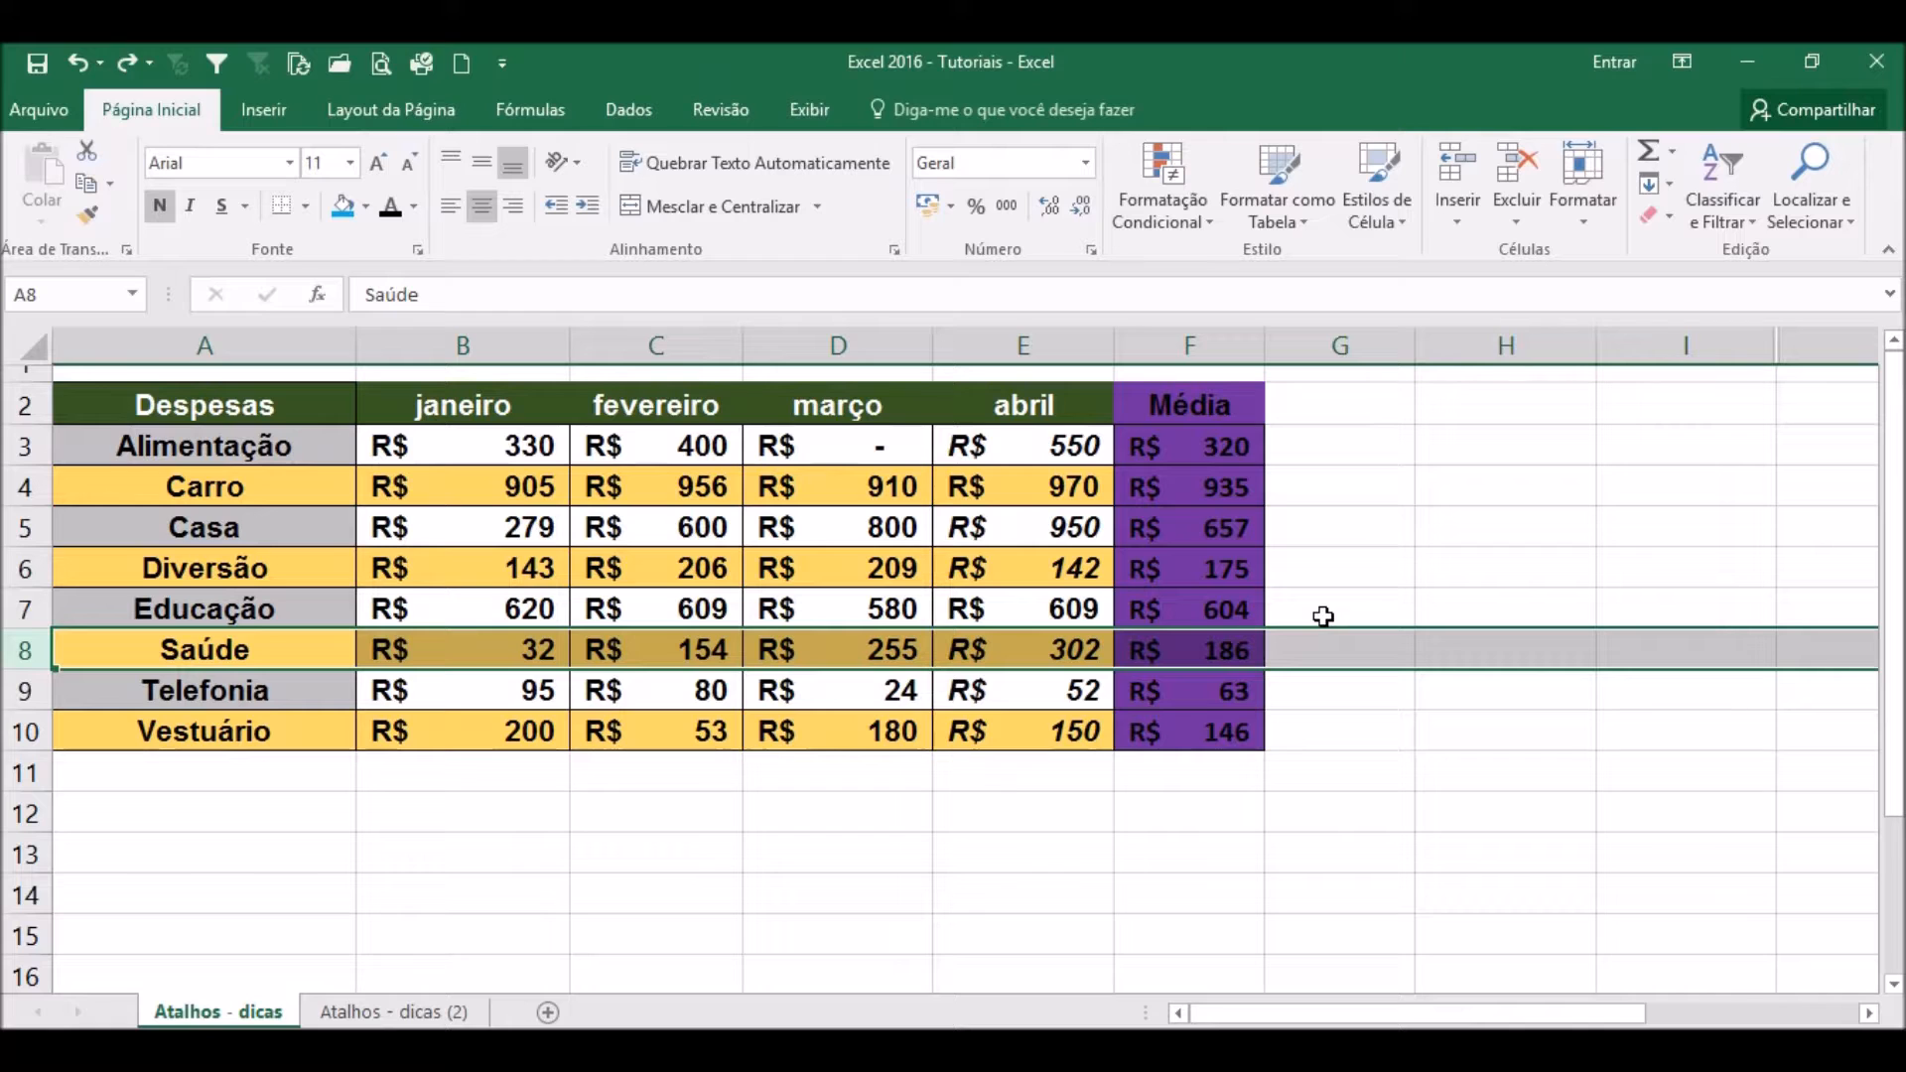
Redo the seven row insertions above Saúde and the light blue fill of the blank range A8:D10.
{"action": "key", "text": "ctrl+shift+plus"}
{"action": "key", "text": "ctrl+shift+plus"}
{"action": "key", "text": "ctrl+shift+plus"}
{"action": "key", "text": "ctrl+shift+plus"}
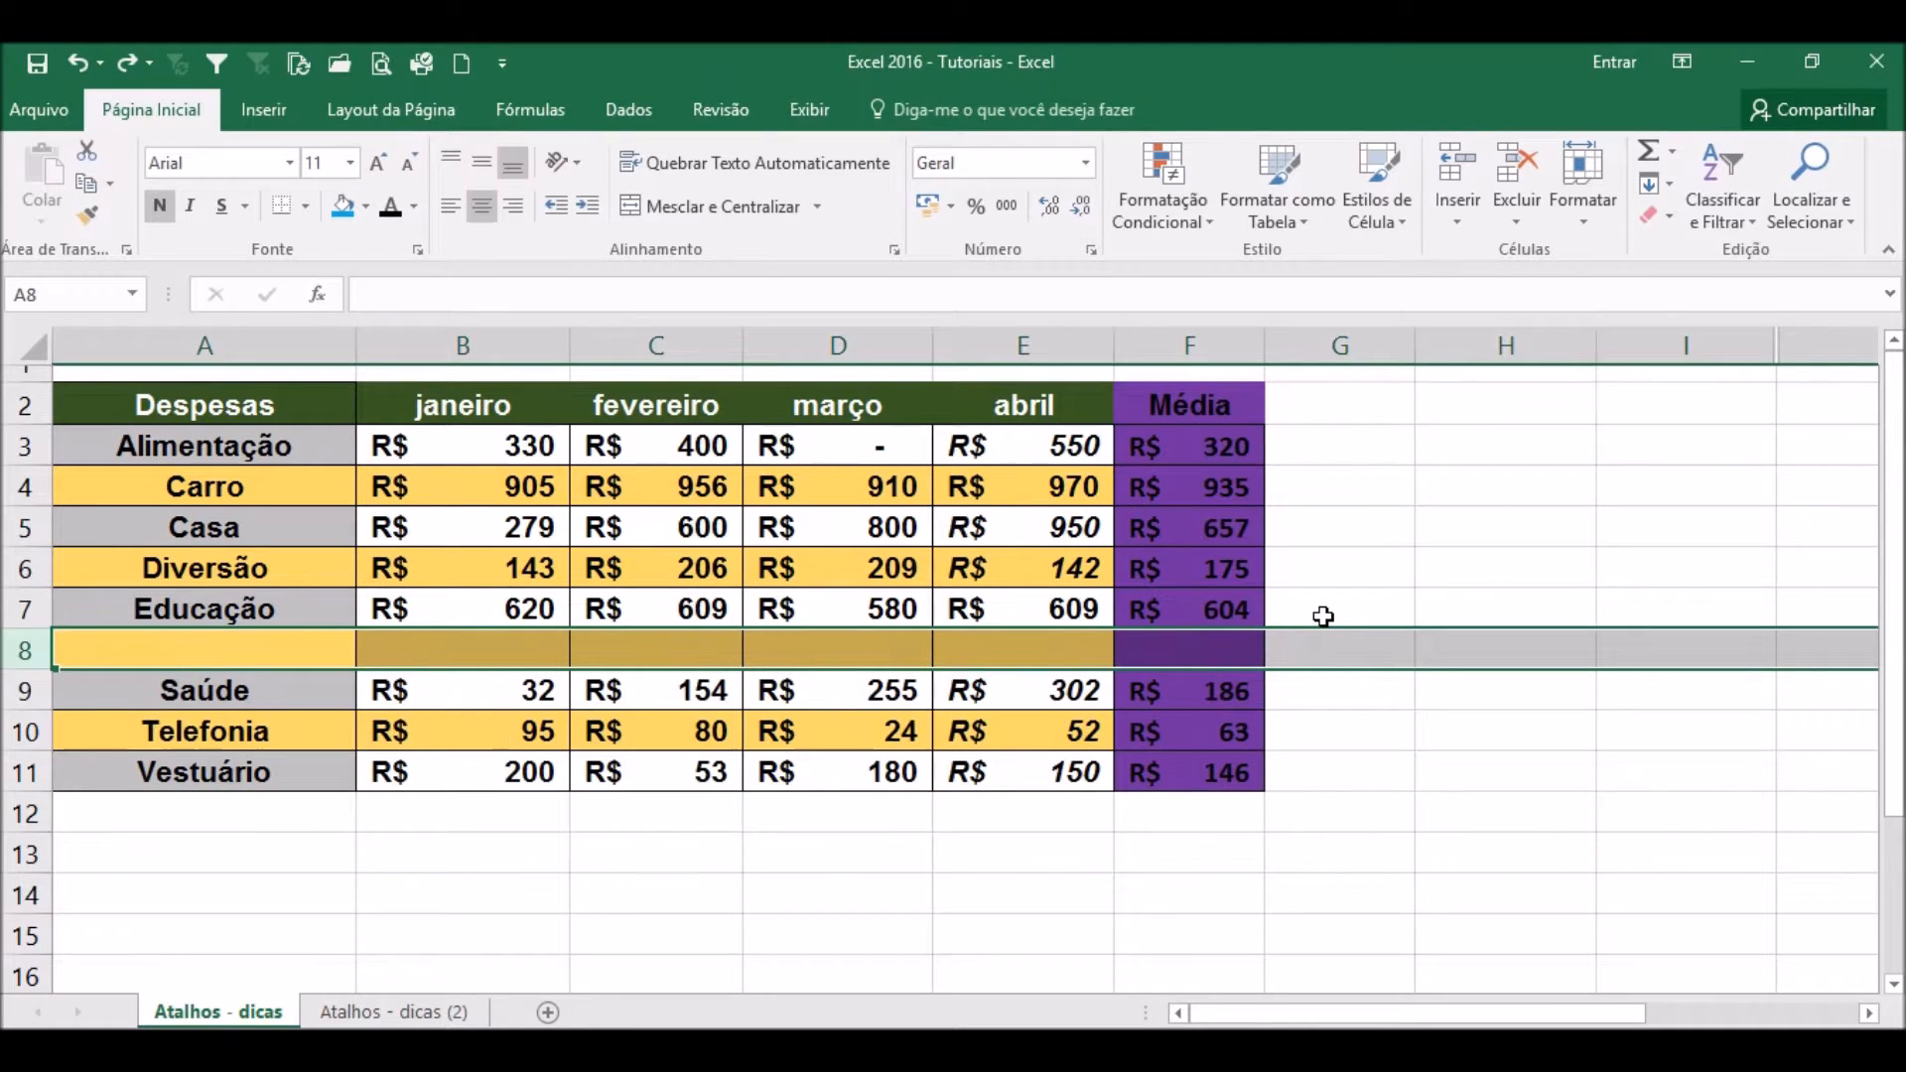
{"action": "key", "text": "ctrl+shift+plus"}
{"action": "key", "text": "ctrl+shift+plus"}
{"action": "key", "text": "ctrl+shift+plus"}
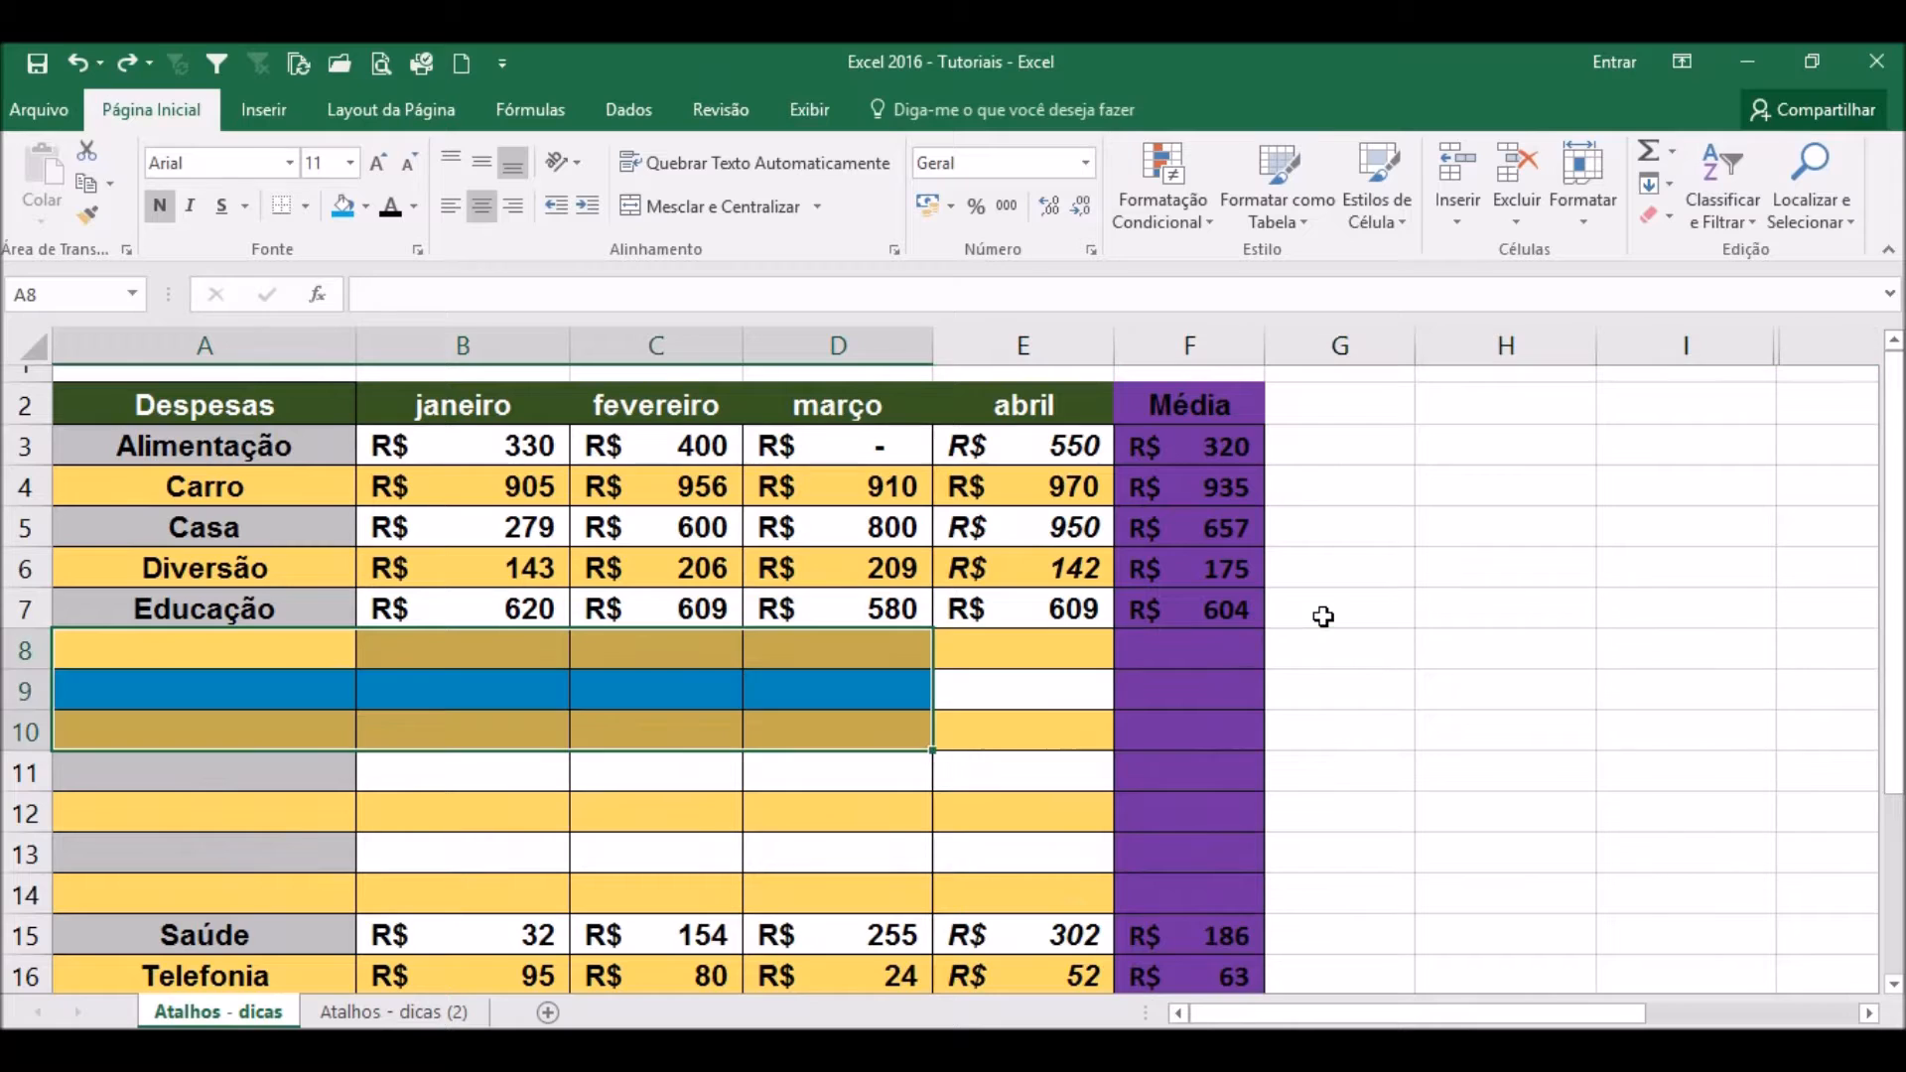
Redo the light blue fills of cells H4, G9, H8, G4 and H11.
{"action": "key", "text": "ctrl+y"}
{"action": "key", "text": "ctrl+y"}
{"action": "key", "text": "ctrl+y"}
{"action": "key", "text": "ctrl+y"}
{"action": "key", "text": "ctrl+y"}
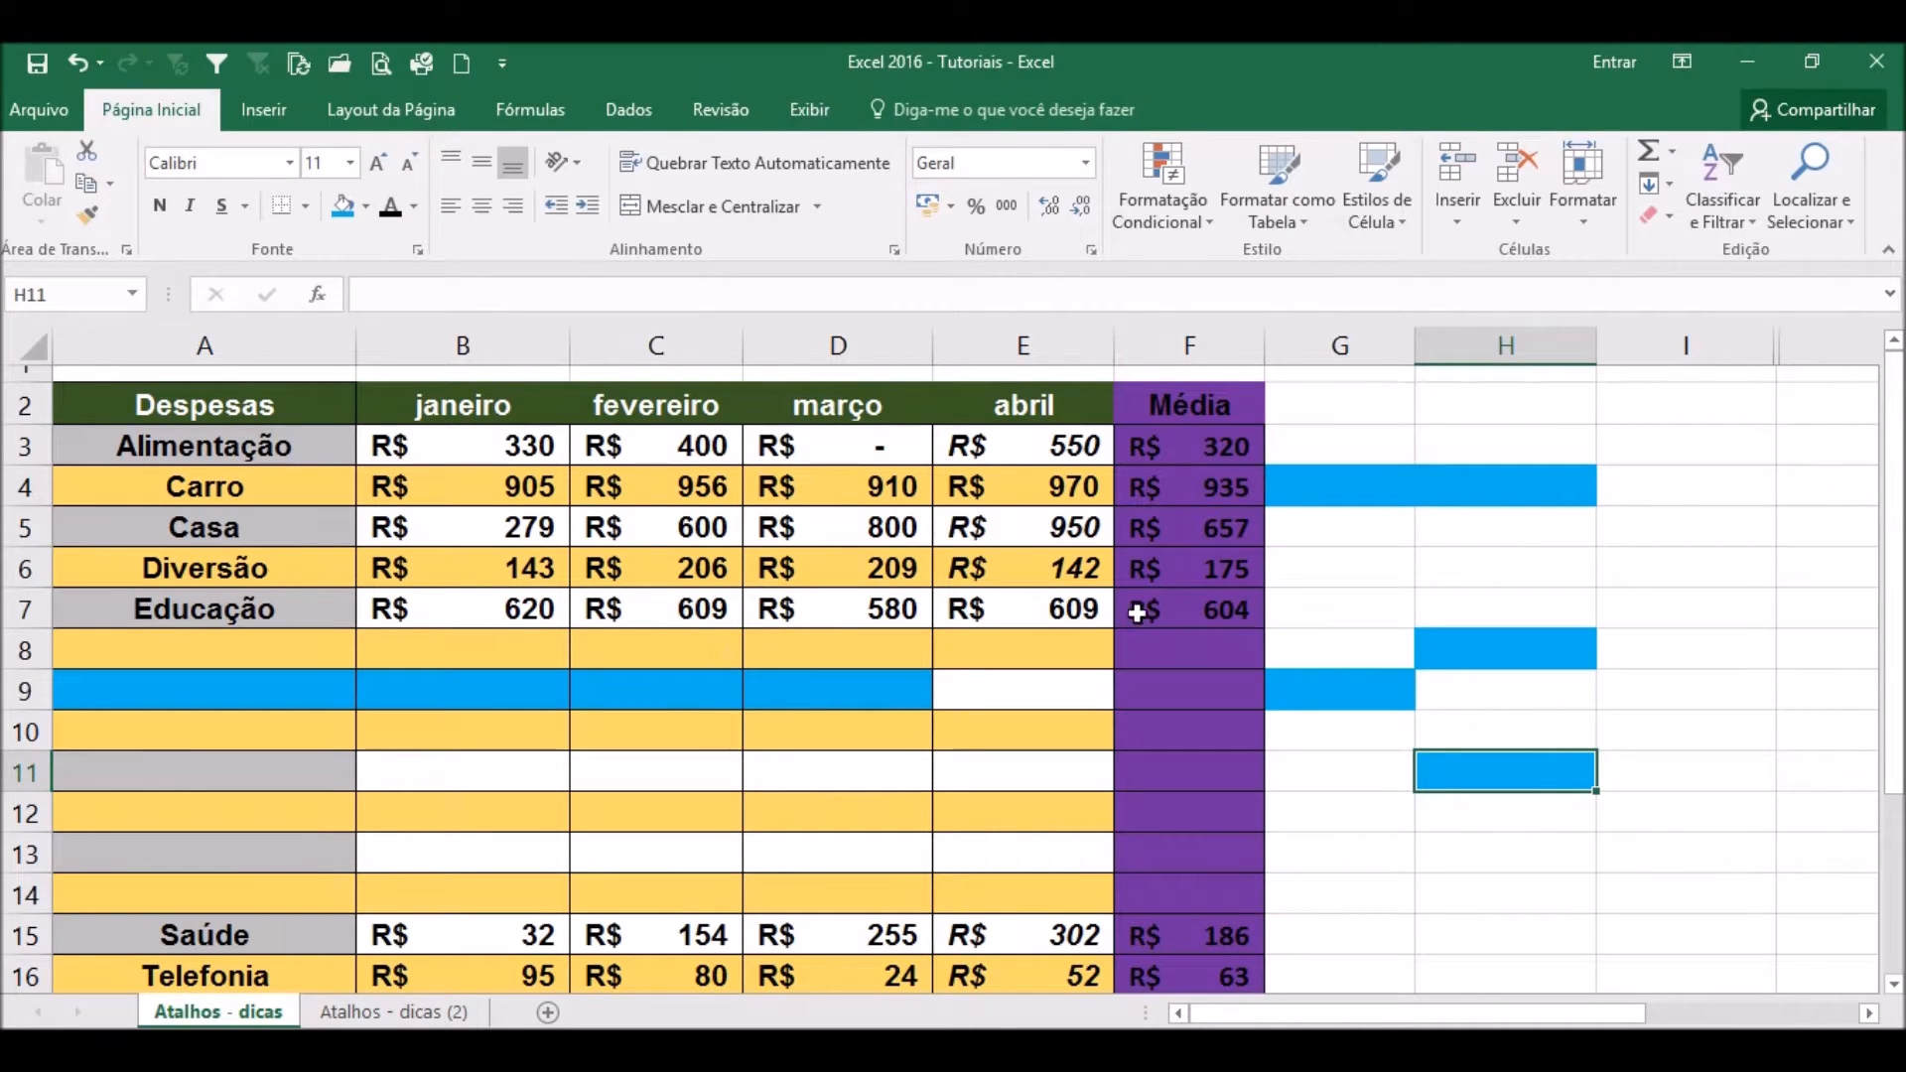
Test the Diversão average in F6 by setting its abril expense (E6) to 800, and undo the change.
{"action": "left_click", "coordinate": [1141, 574]}
{"action": "left_click_drag", "start_coordinate": [441, 572], "coordinate": [1044, 571]}
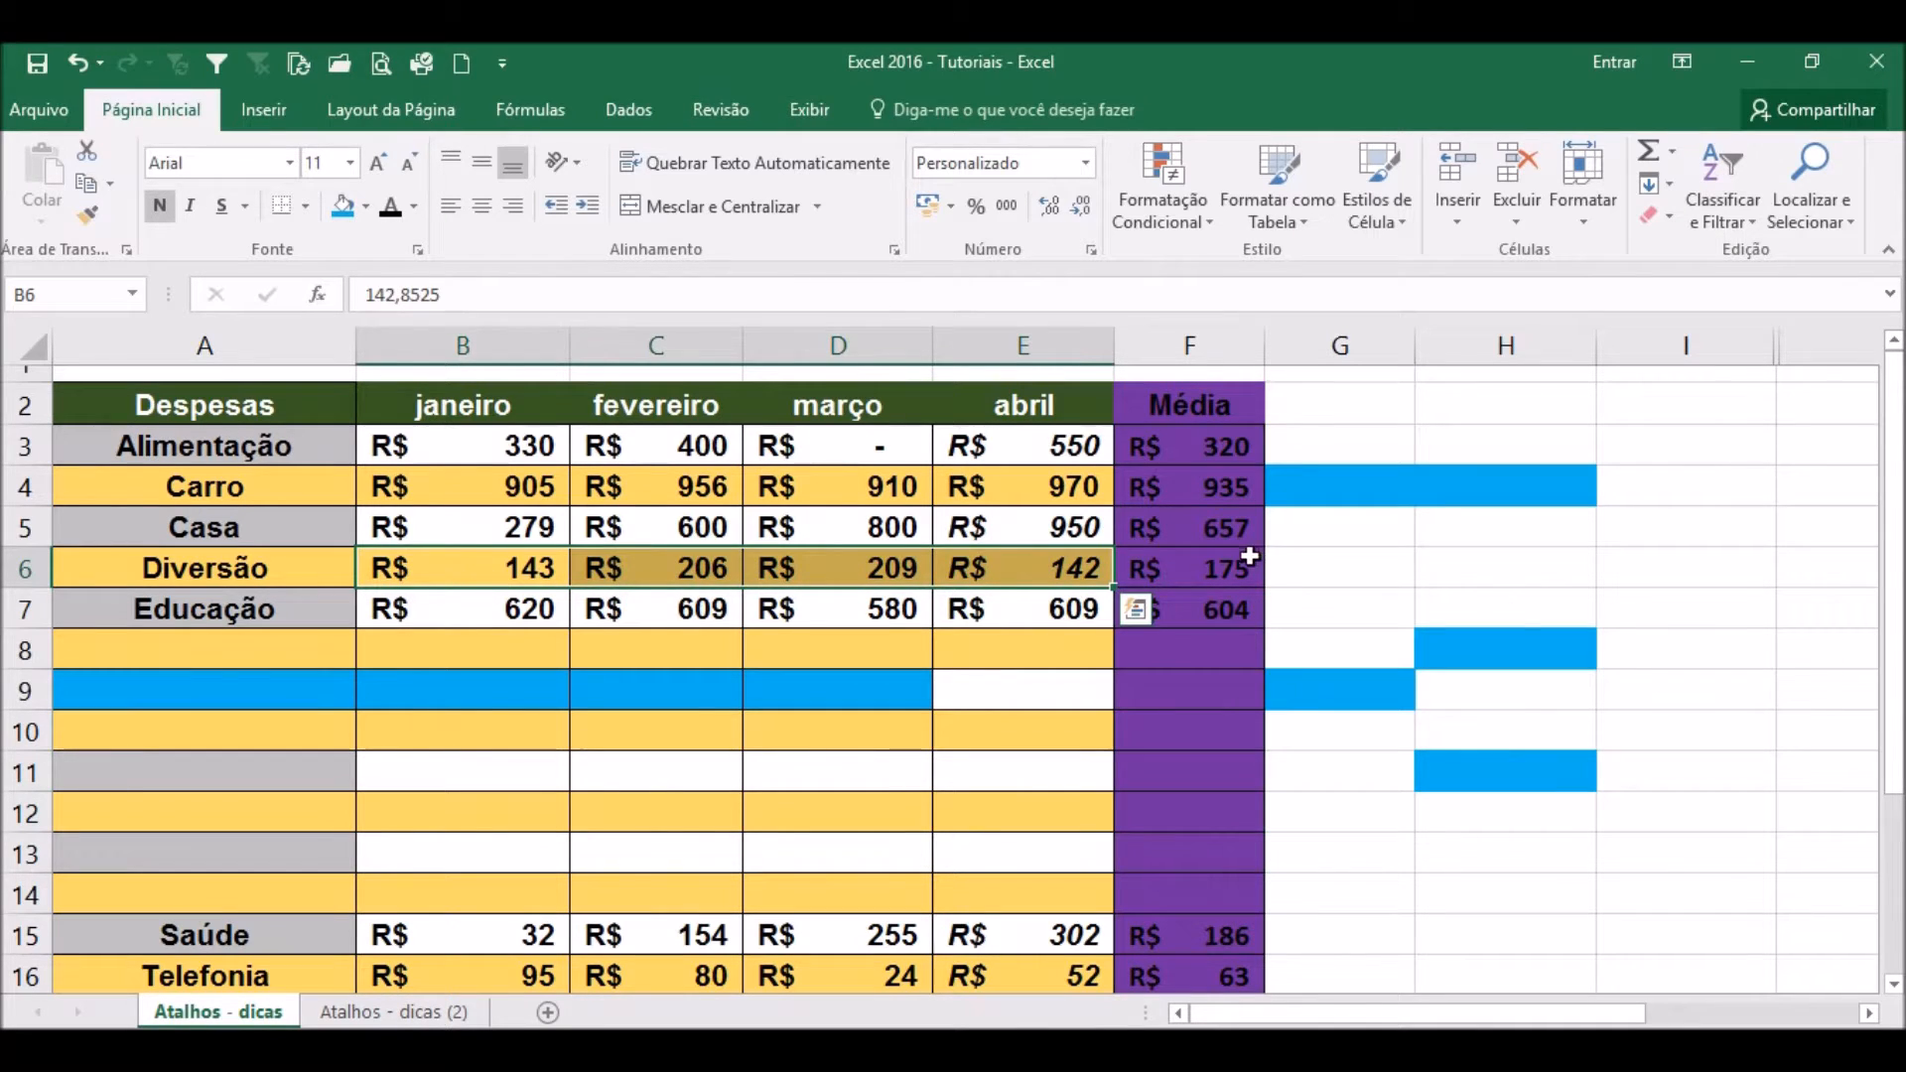
{"action": "left_click", "coordinate": [1200, 572]}
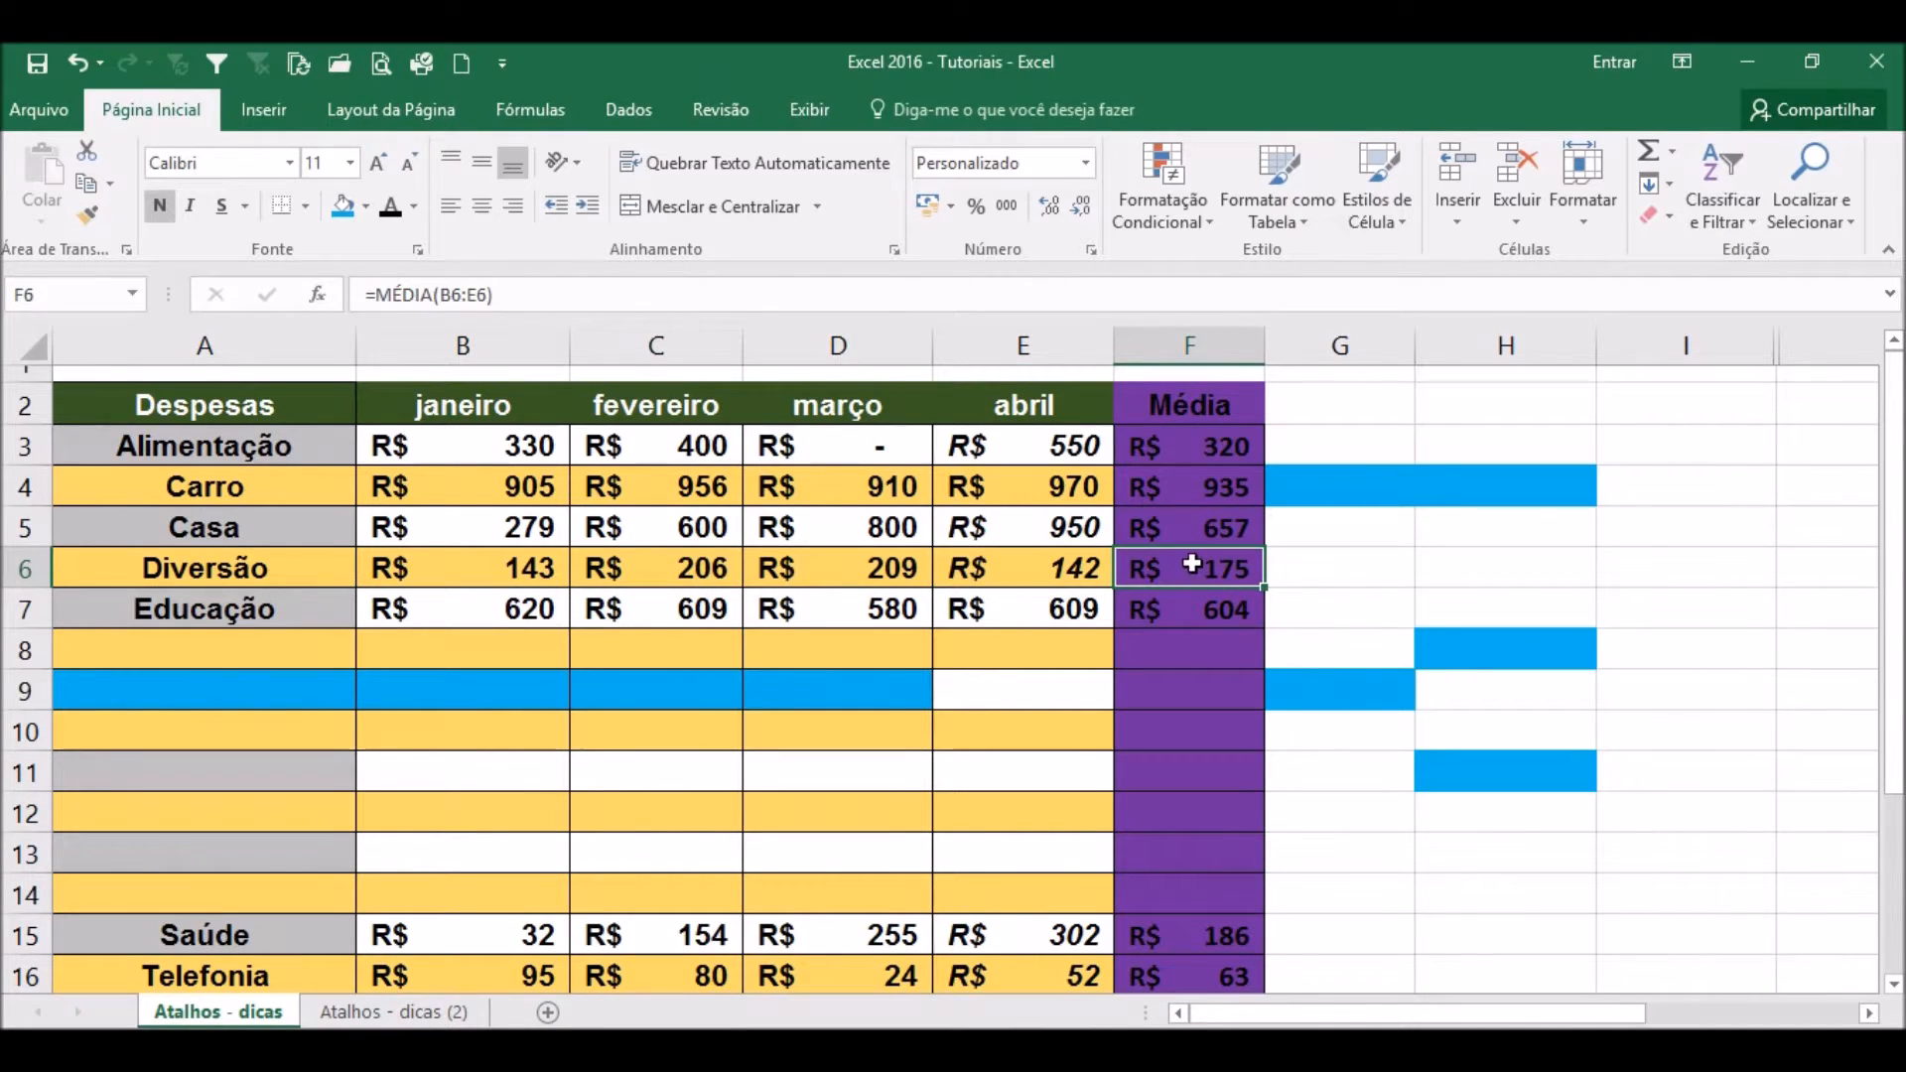
{"action": "left_click", "coordinate": [1043, 575]}
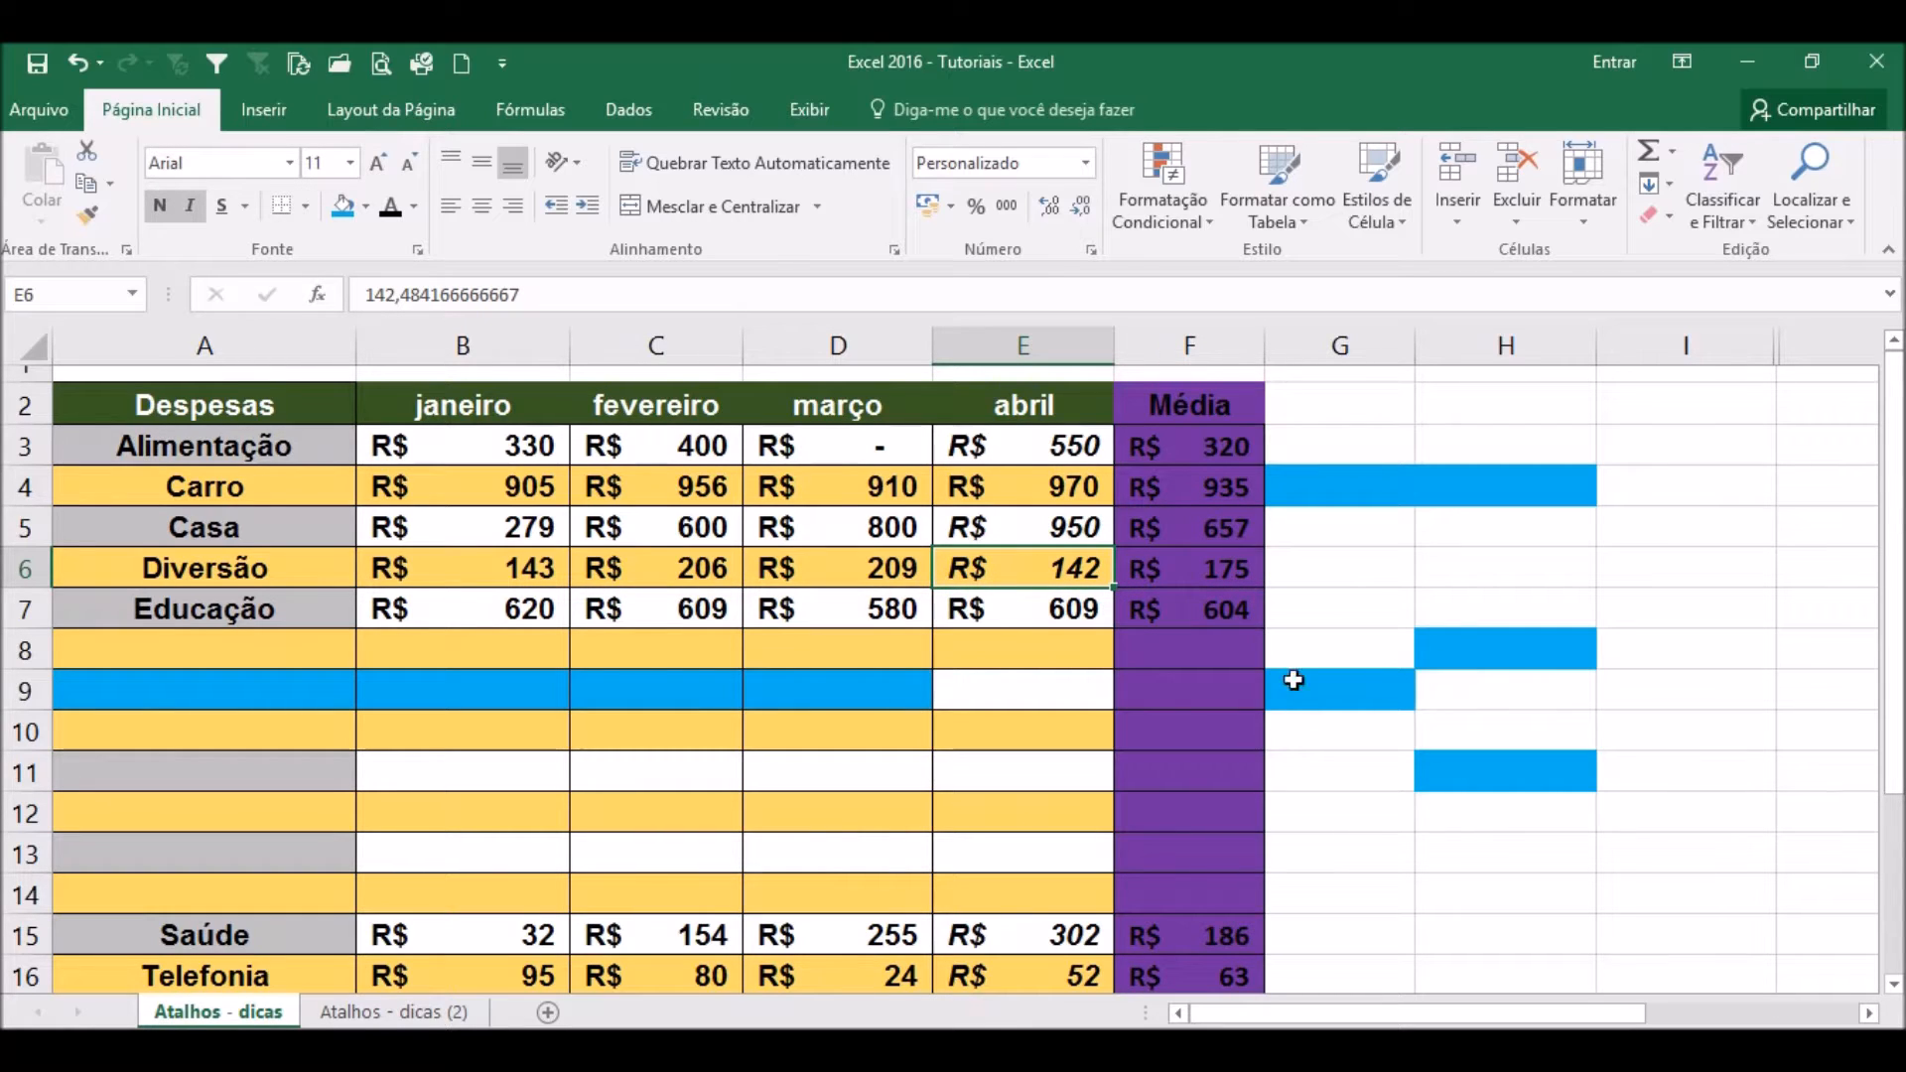
{"action": "type", "text": "800"}
{"action": "key", "text": "Return"}
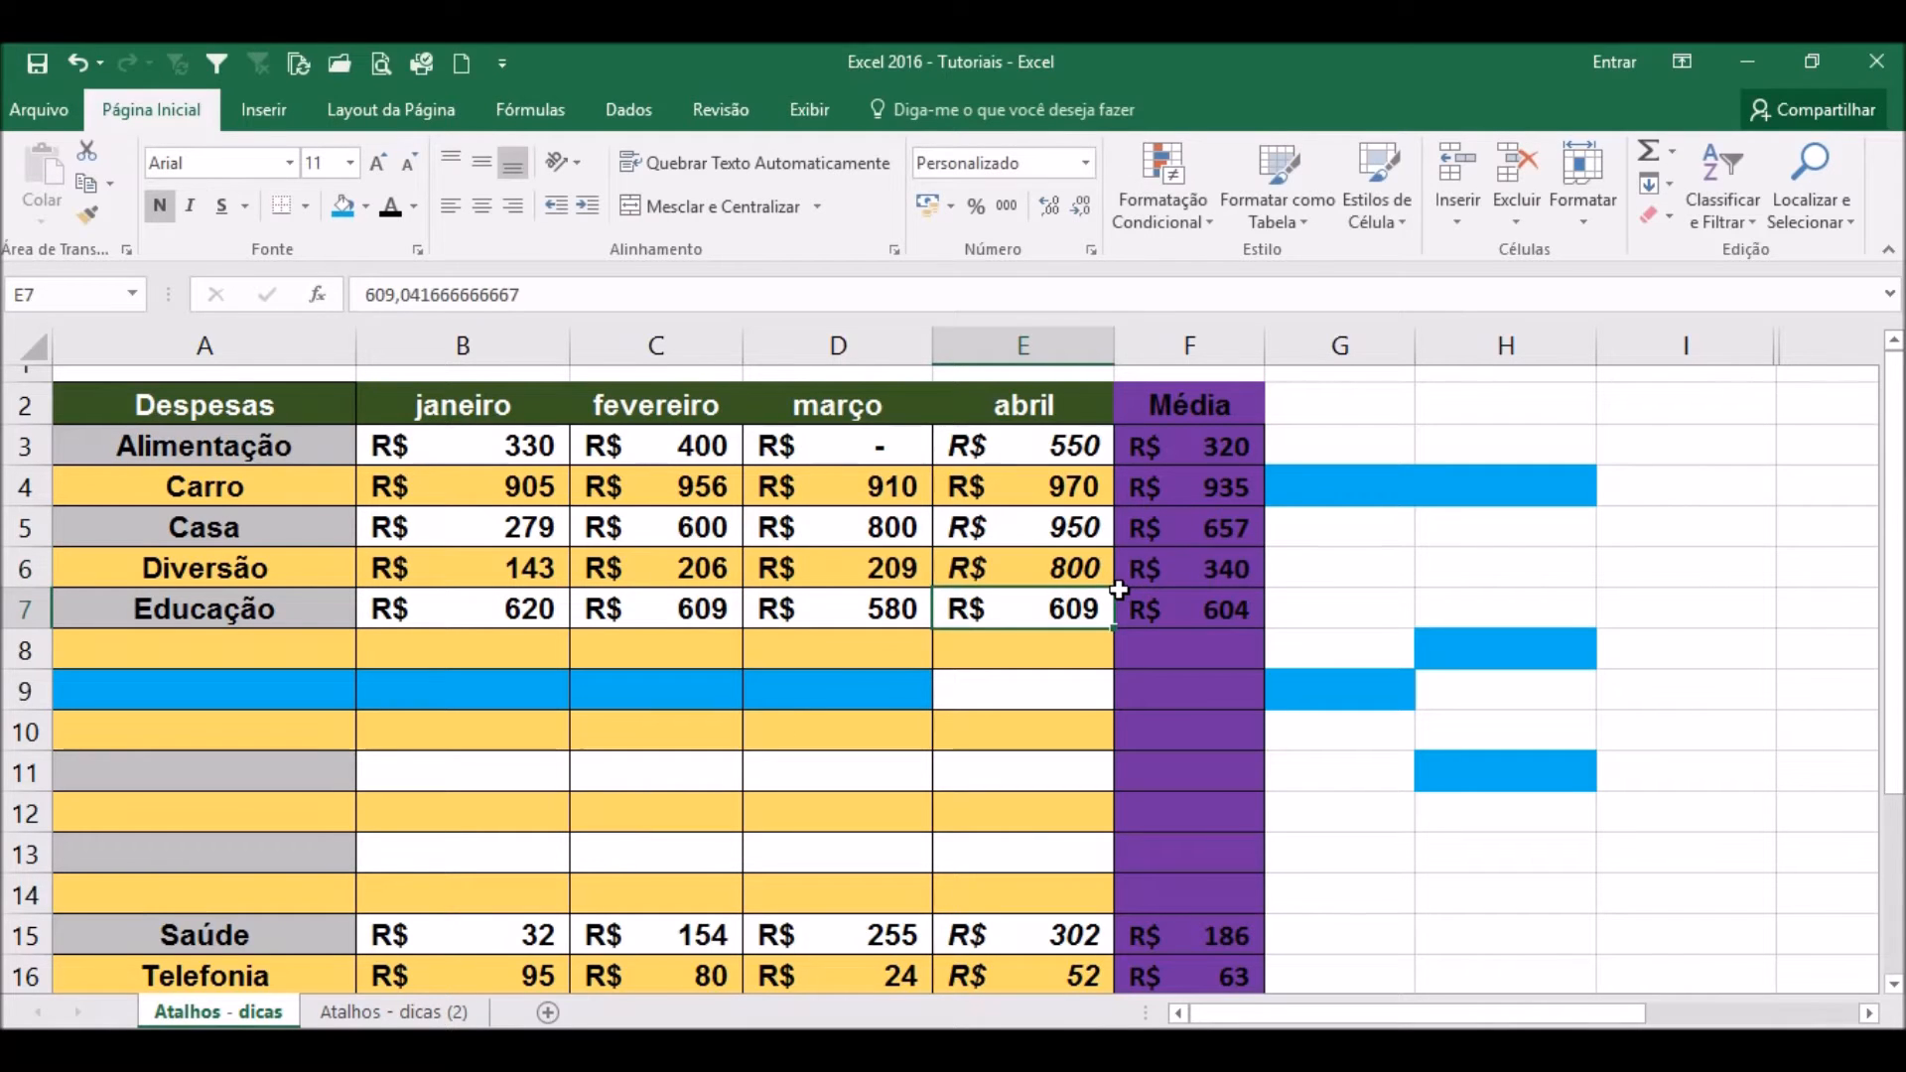
{"action": "left_click", "coordinate": [1255, 567]}
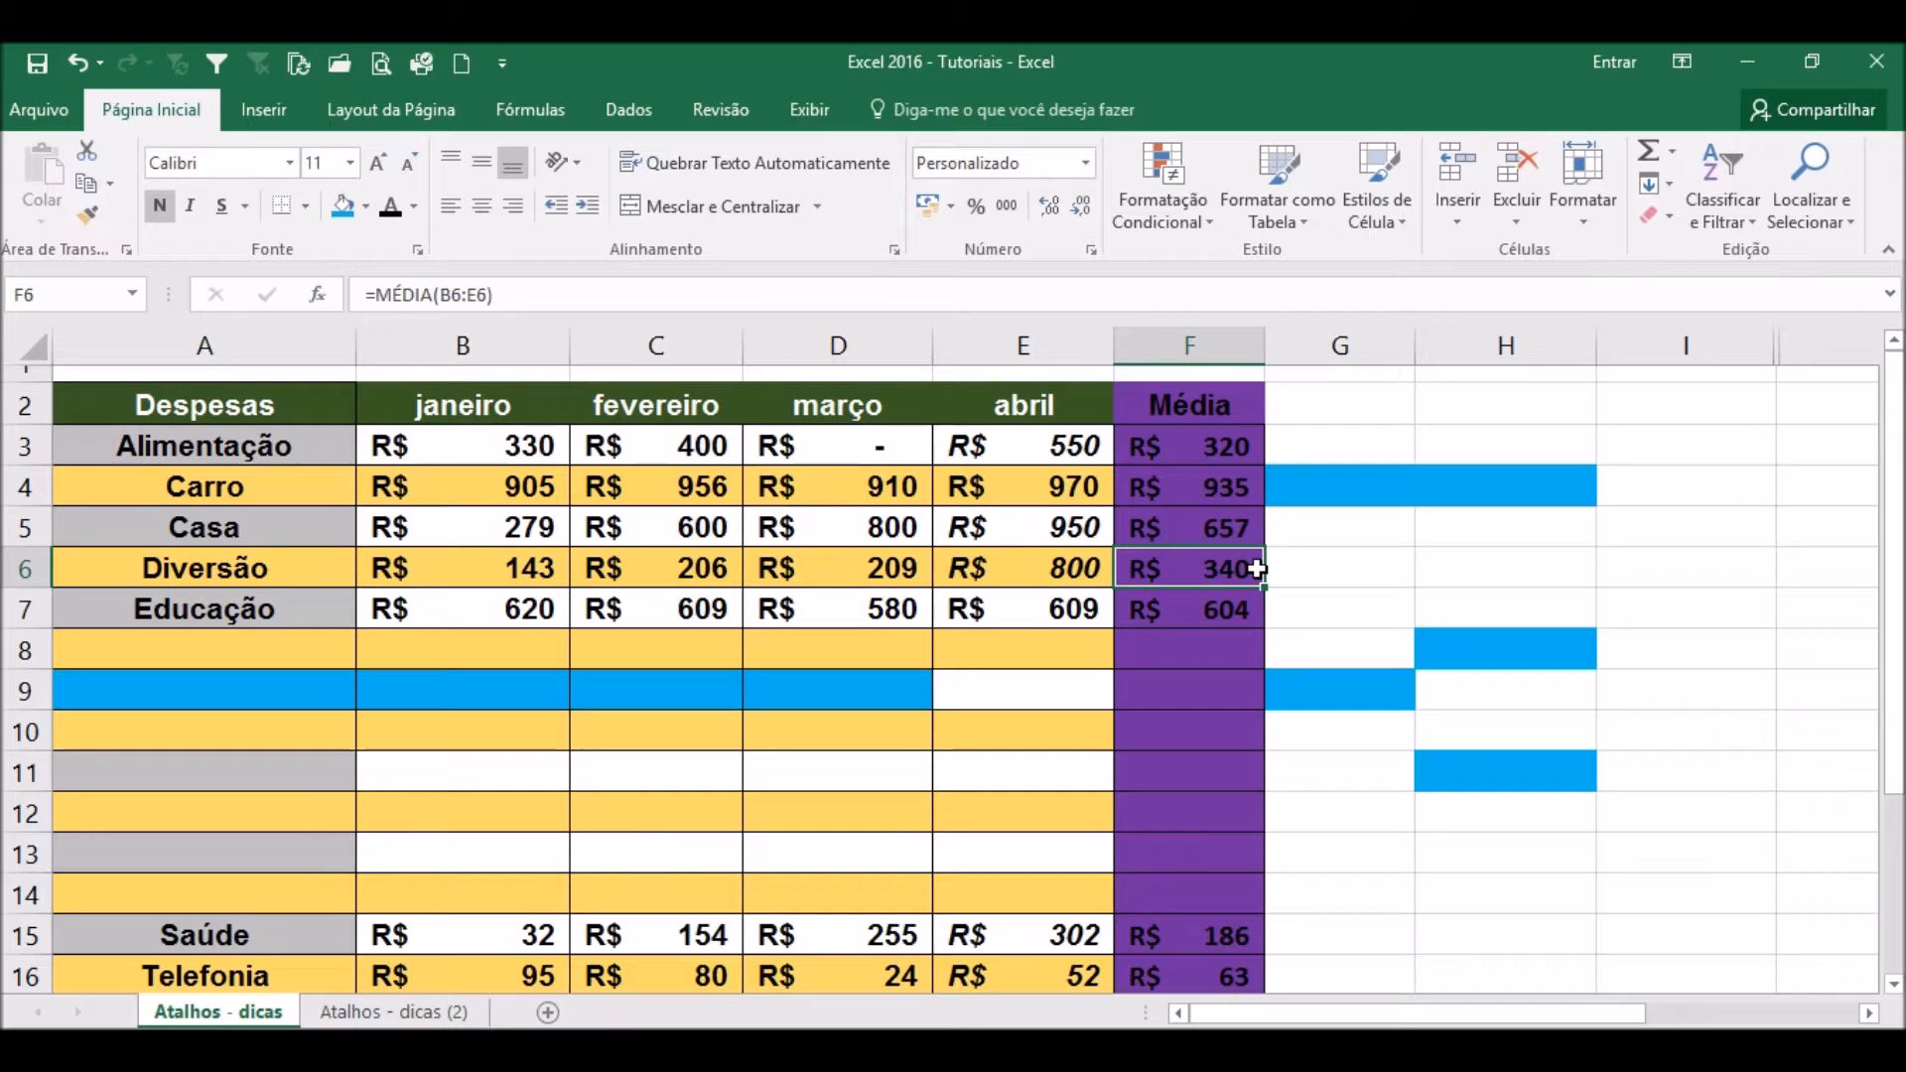
{"action": "key", "text": "ctrl+z"}
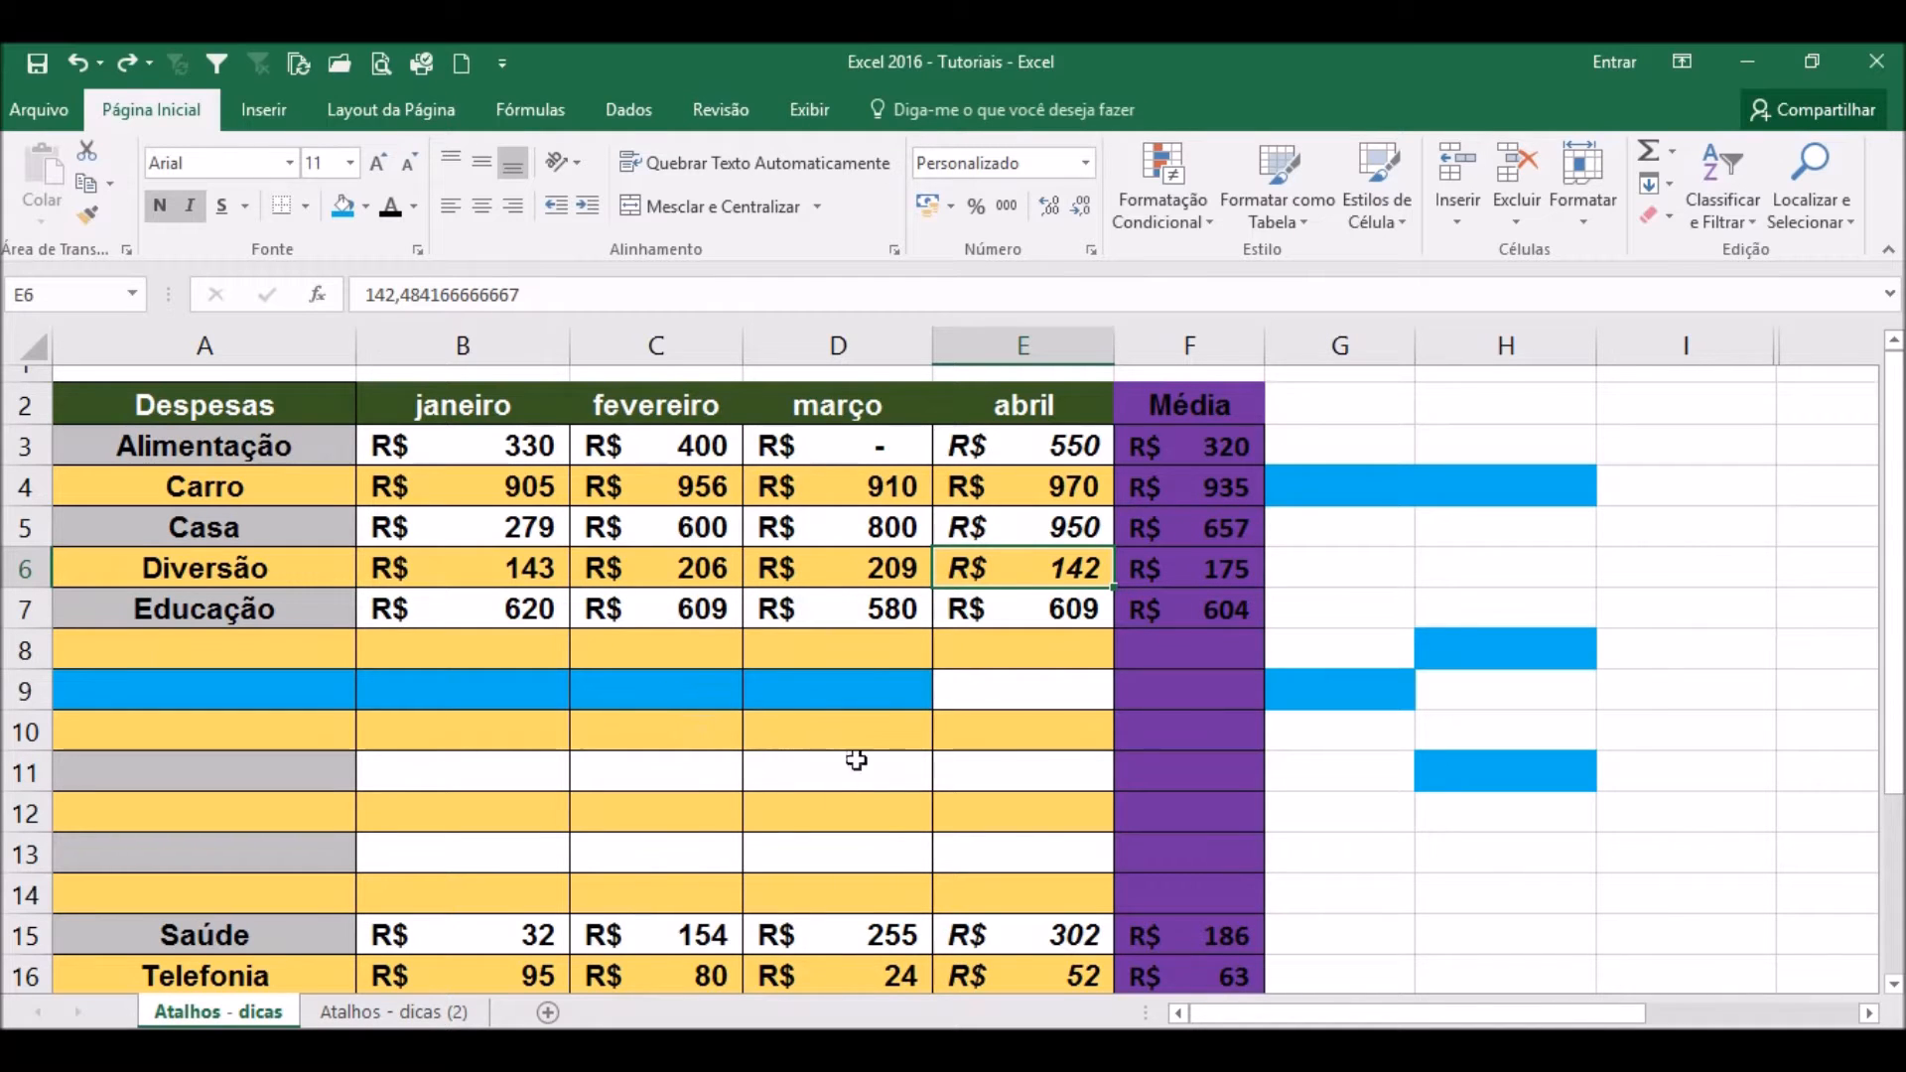
{"action": "left_click", "coordinate": [788, 725]}
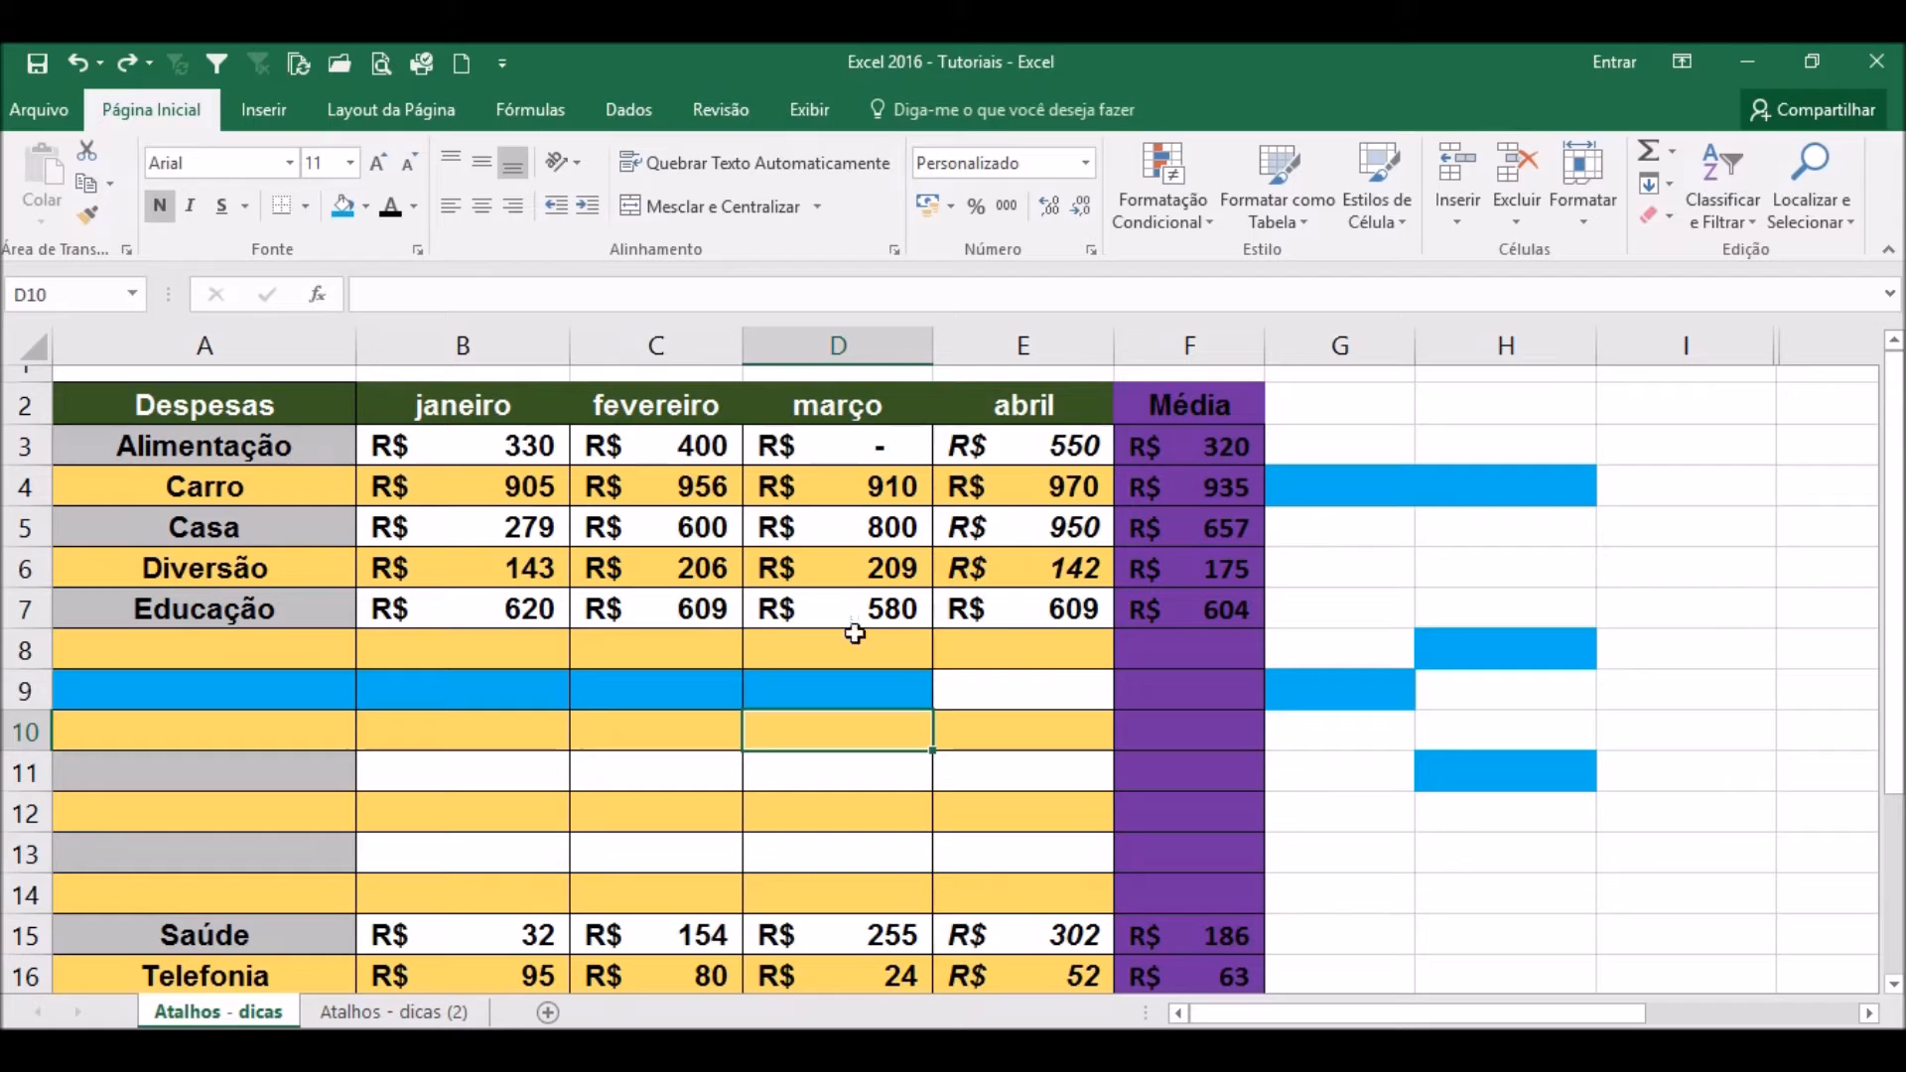
{"action": "left_click", "coordinate": [459, 672]}
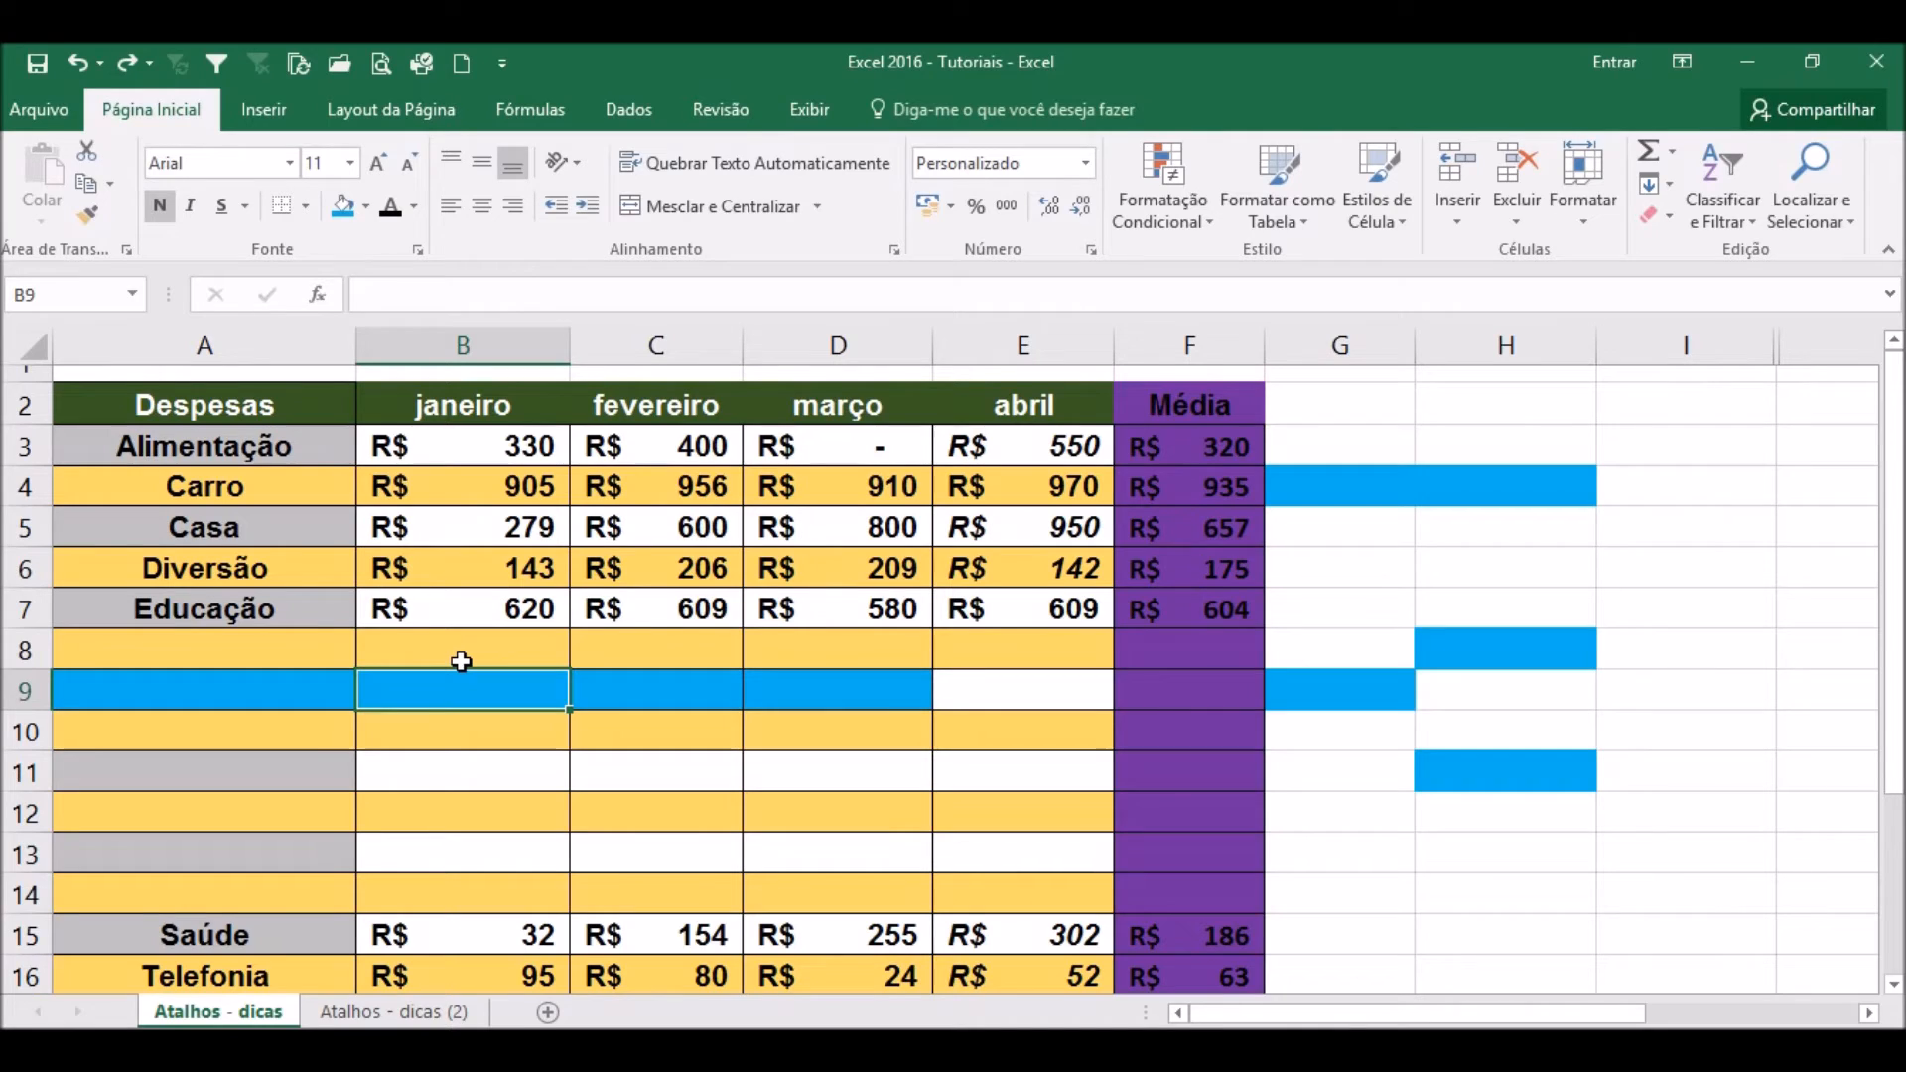
{"action": "left_click", "coordinate": [467, 653]}
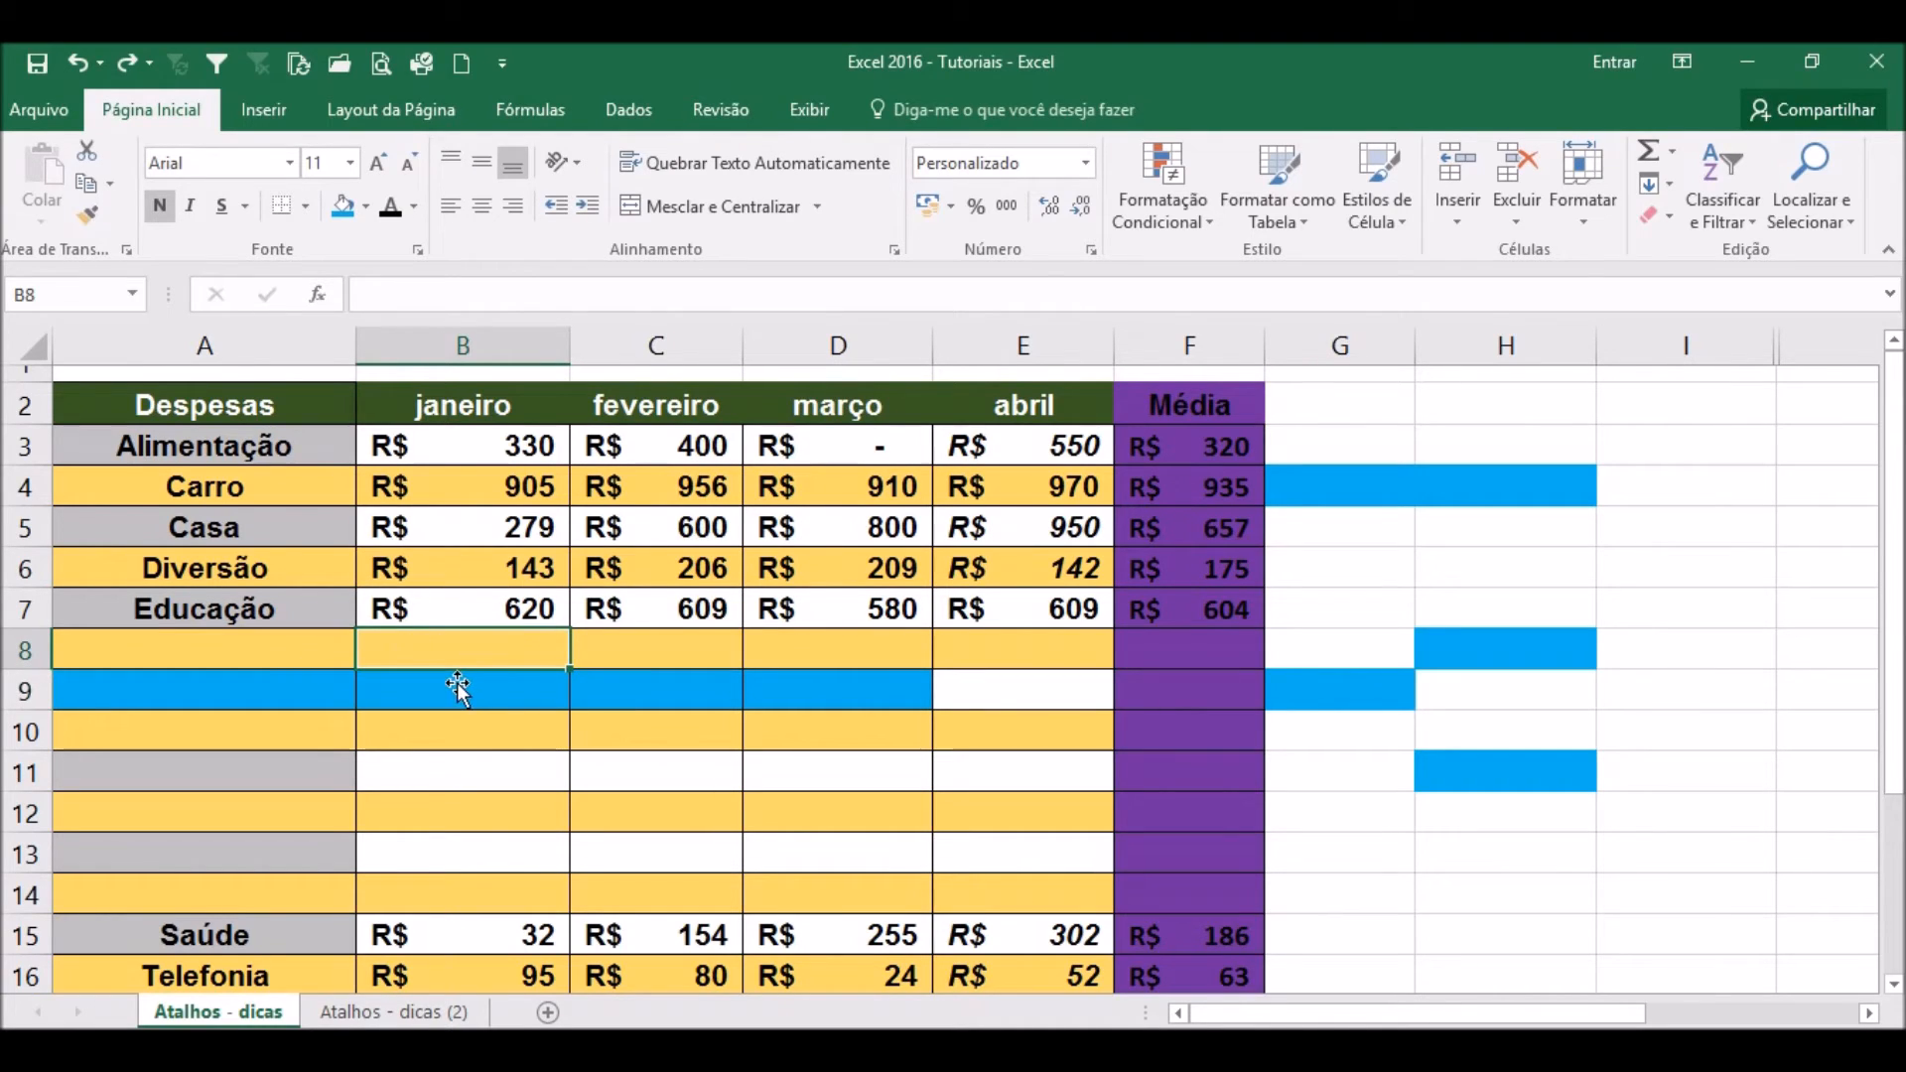